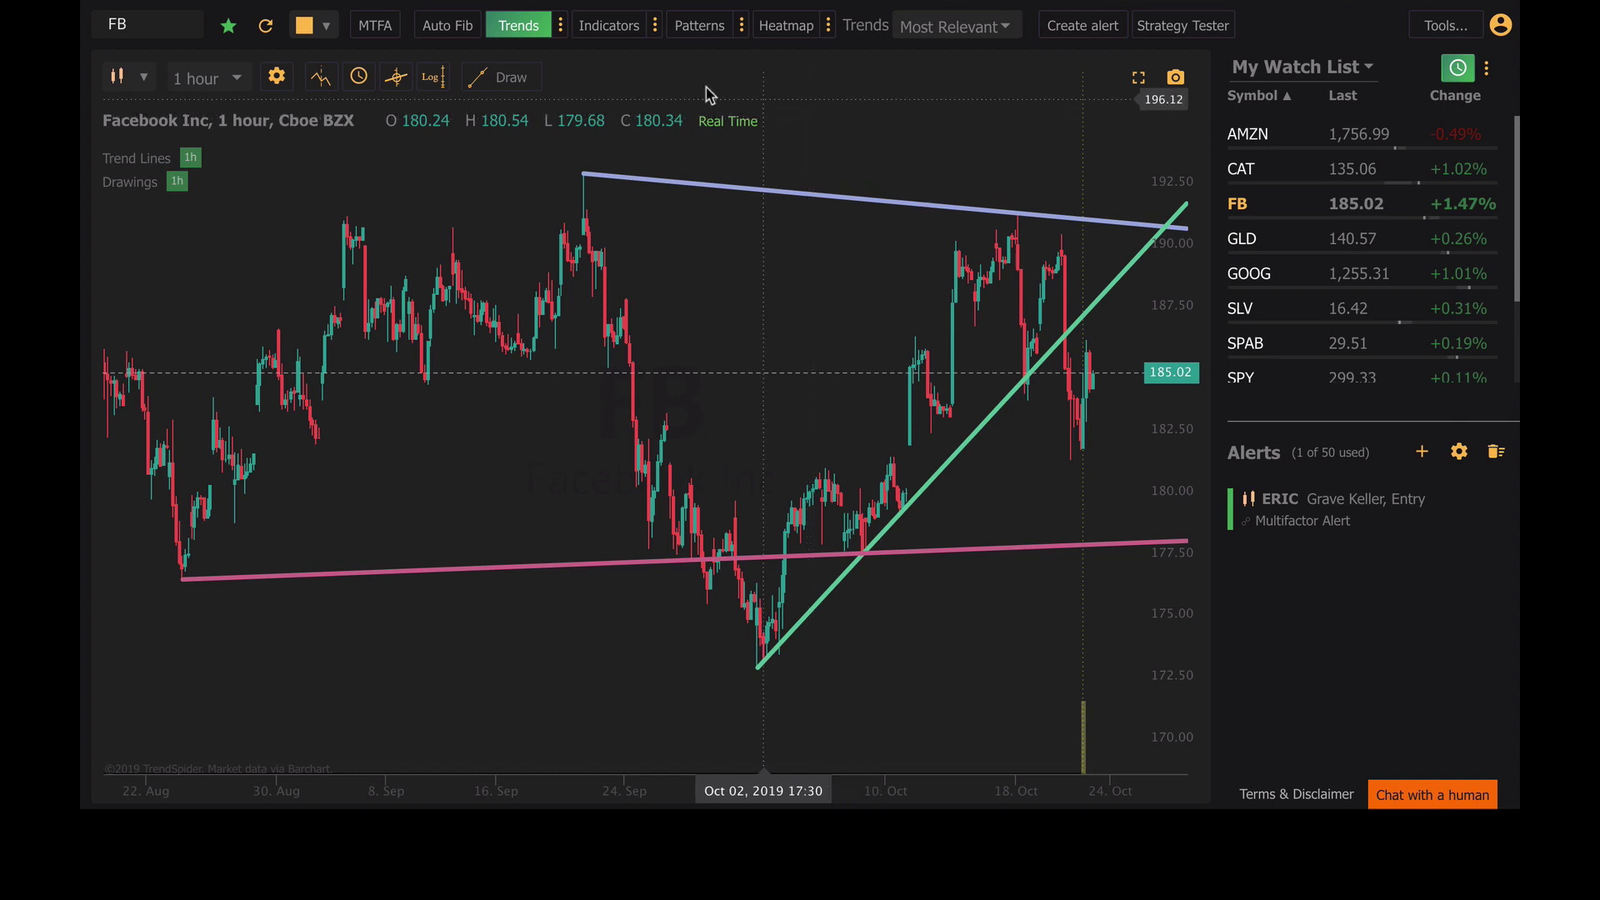
# Add the Stochastic (14,3,14,3,80,20) indicator to the FB chart, in a pane beneath MACD
pyautogui.click(657, 28)
pyautogui.scroll(-1, 920, 343)
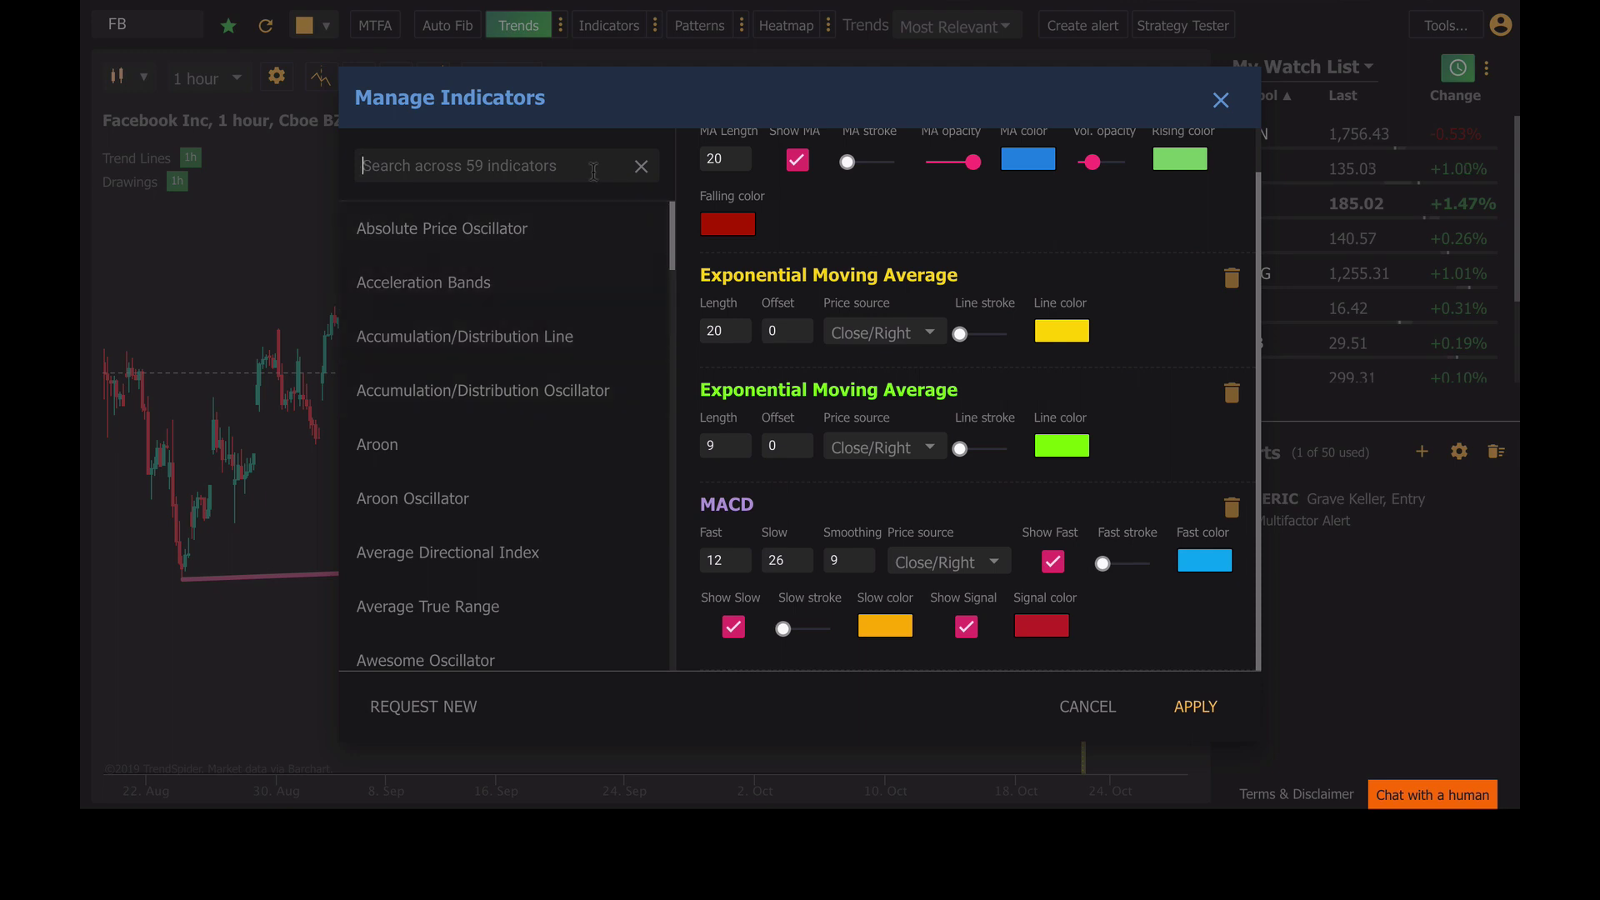
pyautogui.write('sto')
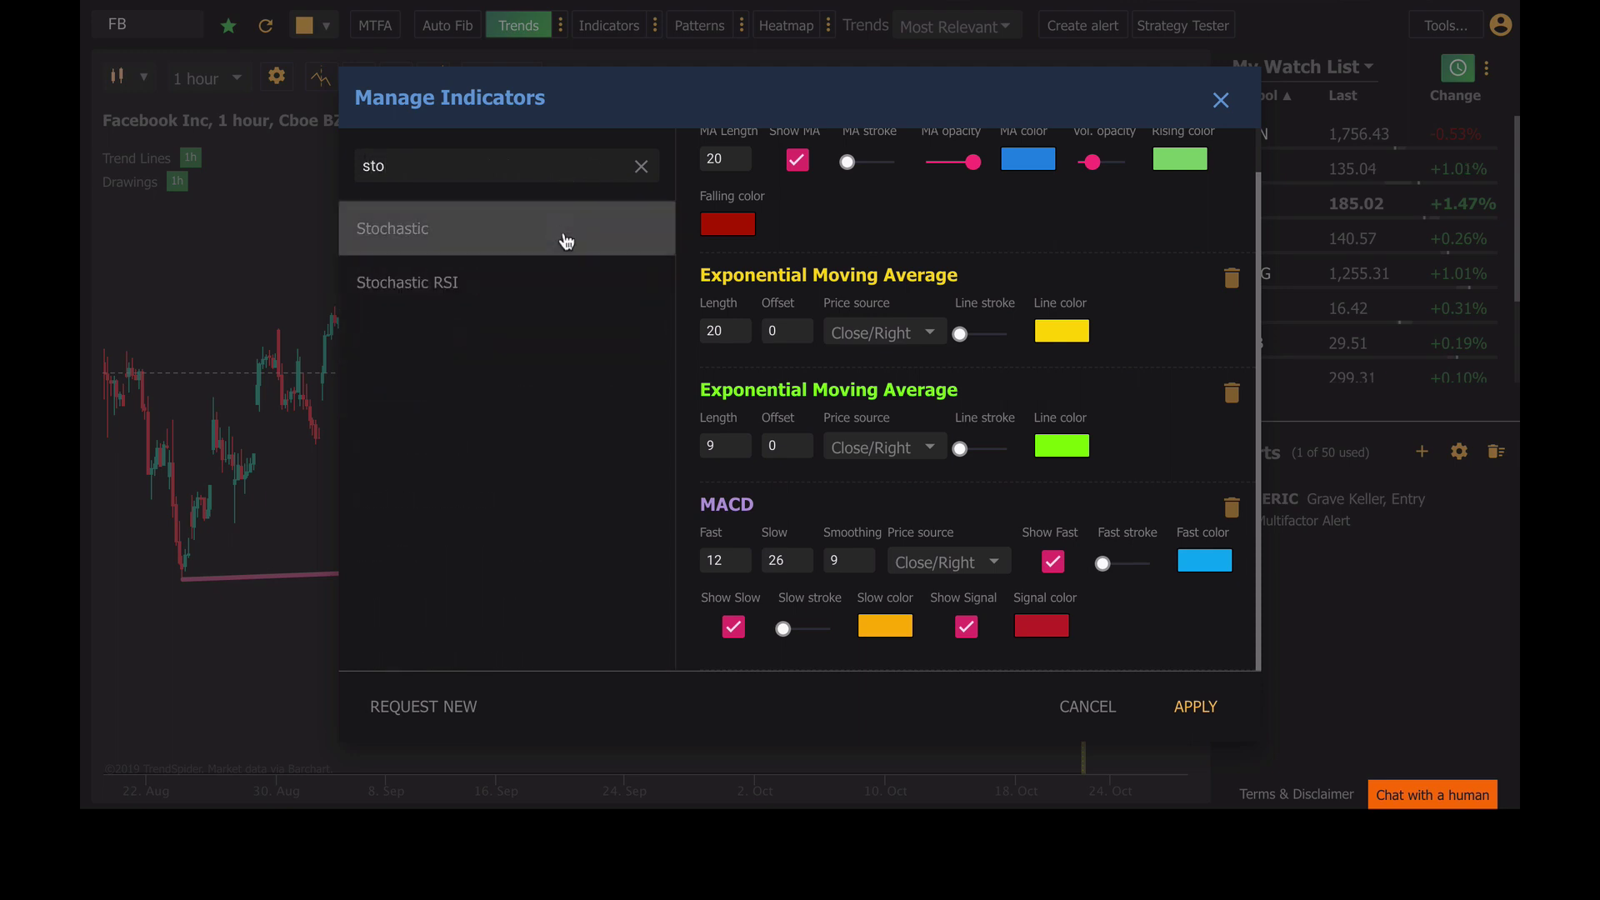
pyautogui.click(566, 241)
pyautogui.click(1195, 707)
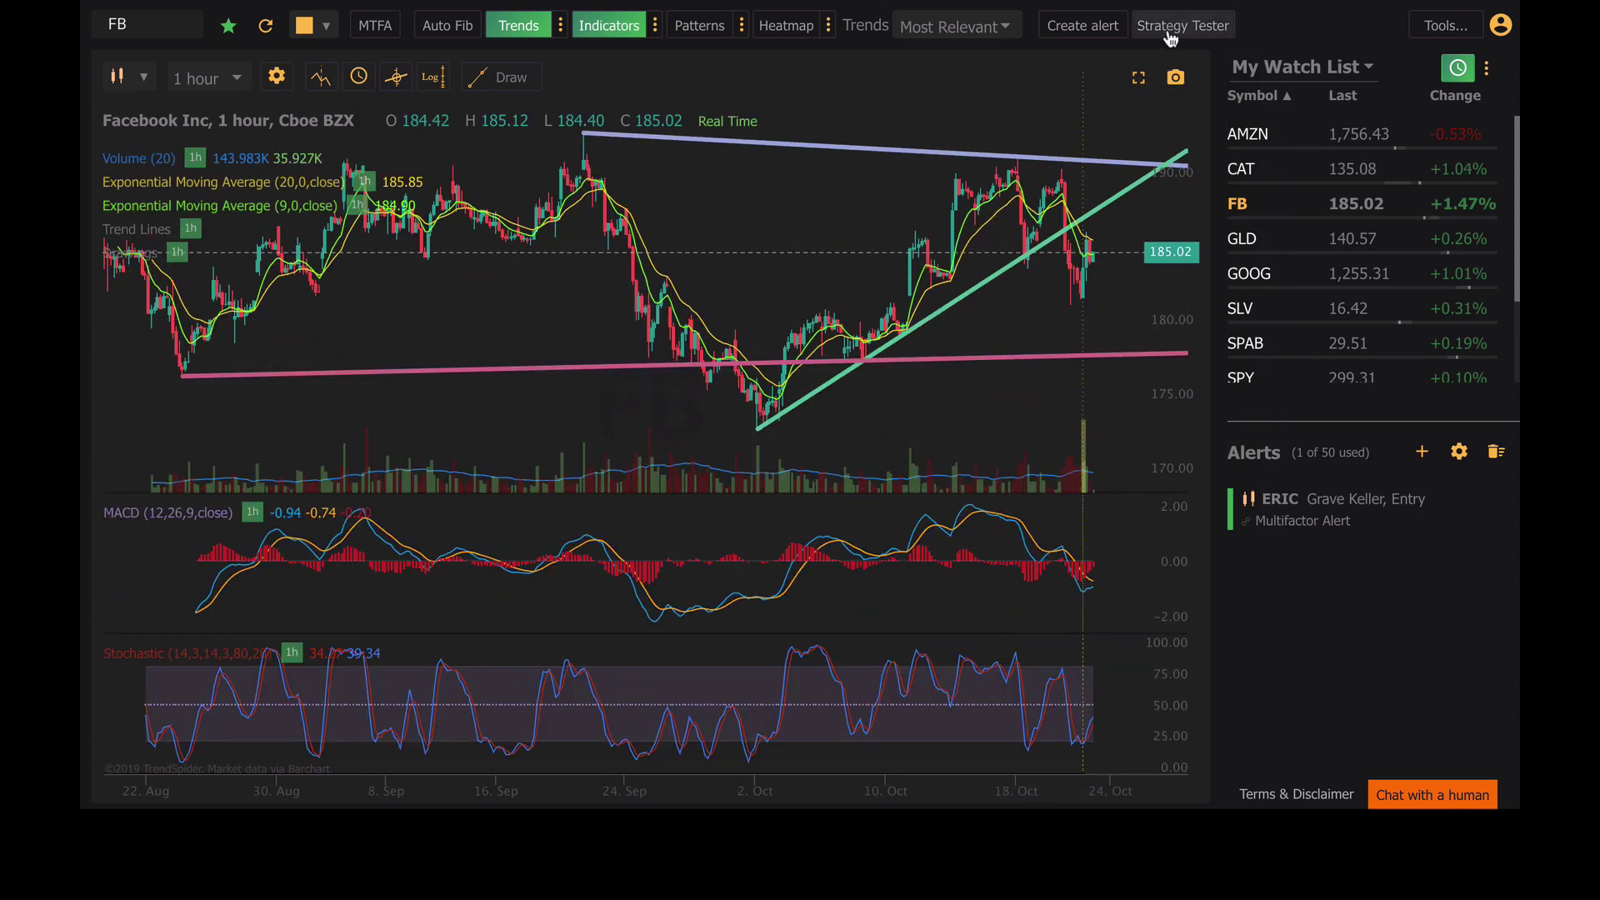
# Open the Strategy Tester panel beneath the FB chart
pyautogui.click(1168, 34)
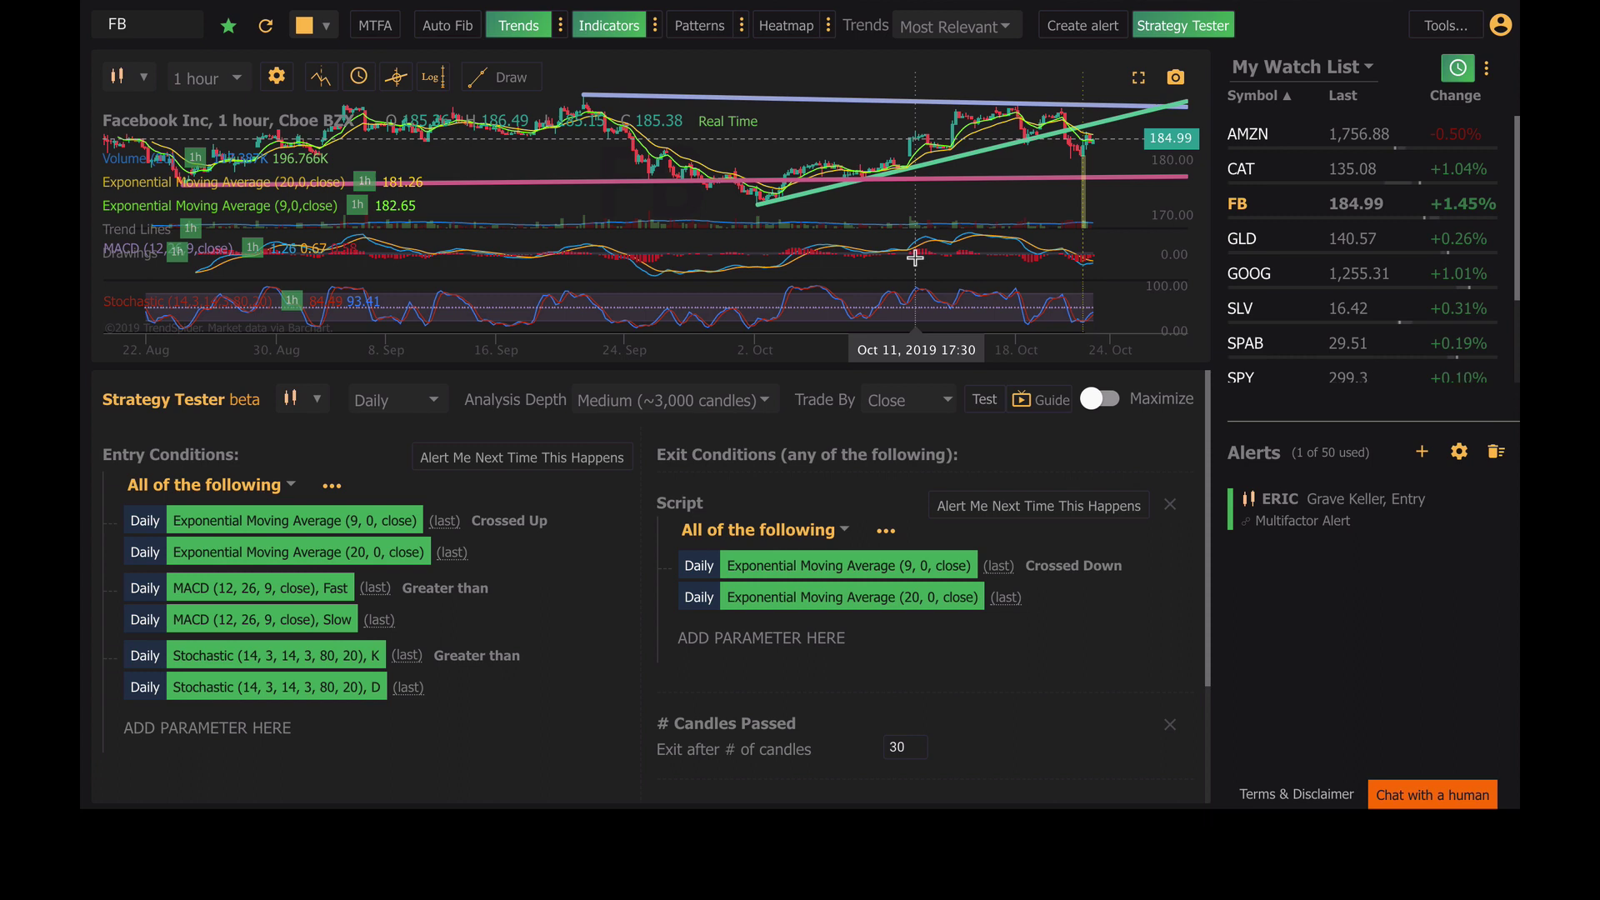
pyautogui.moveTo(315, 657)
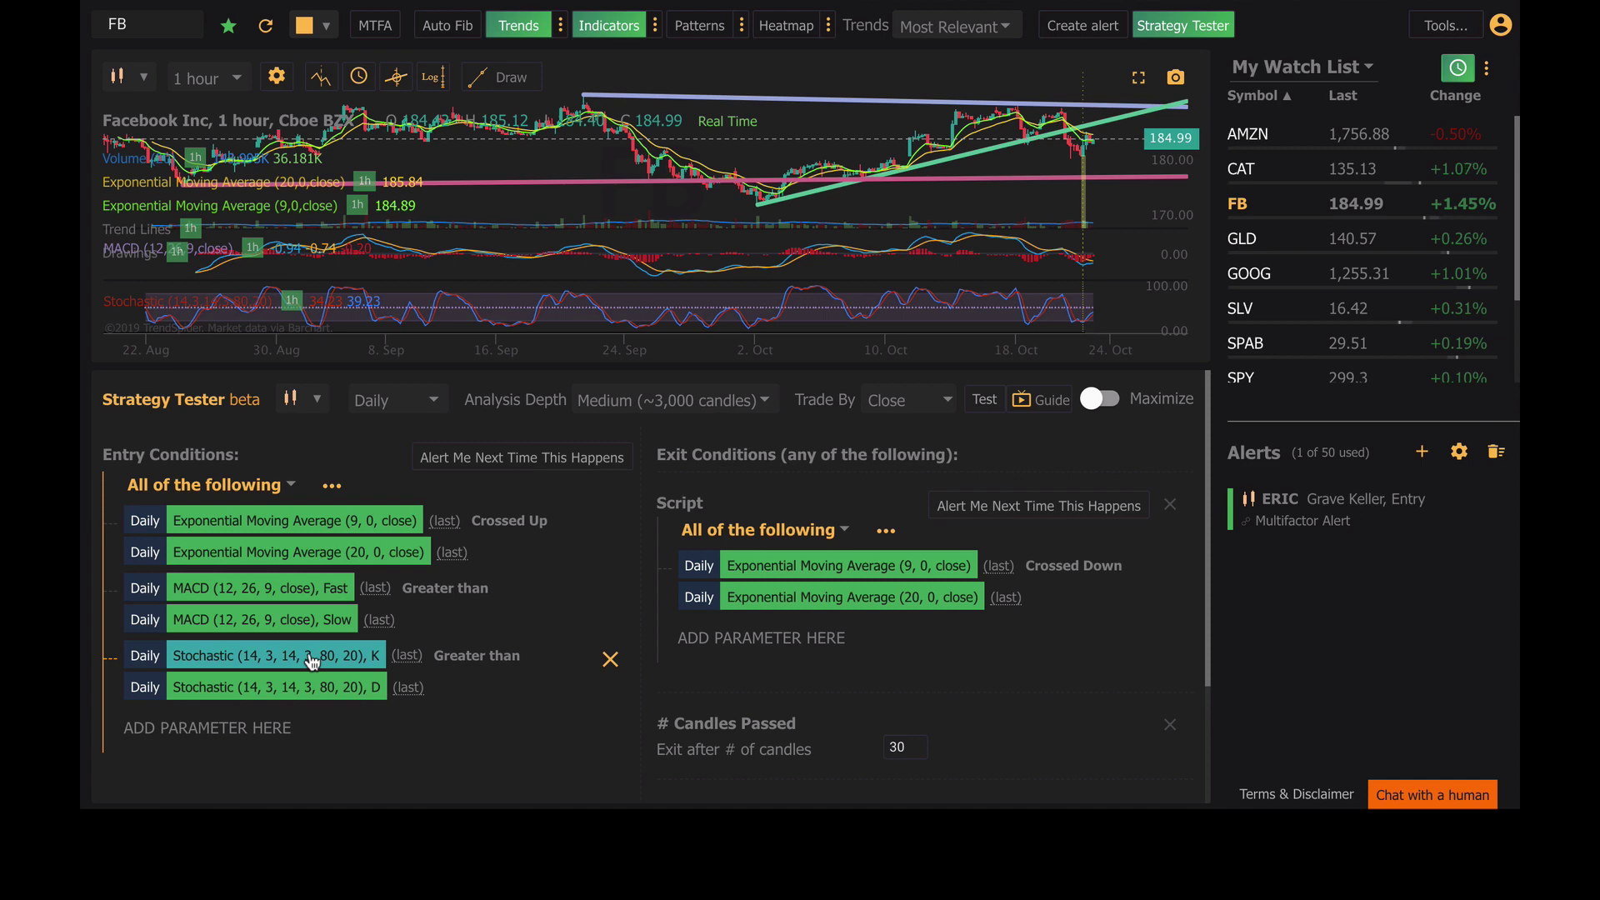
pyautogui.click(268, 732)
pyautogui.click(460, 743)
# Delete the entry condition groups and the Script, # Candles Passed, Take Profit and Stop Loss exits
pyautogui.moveTo(552, 570)
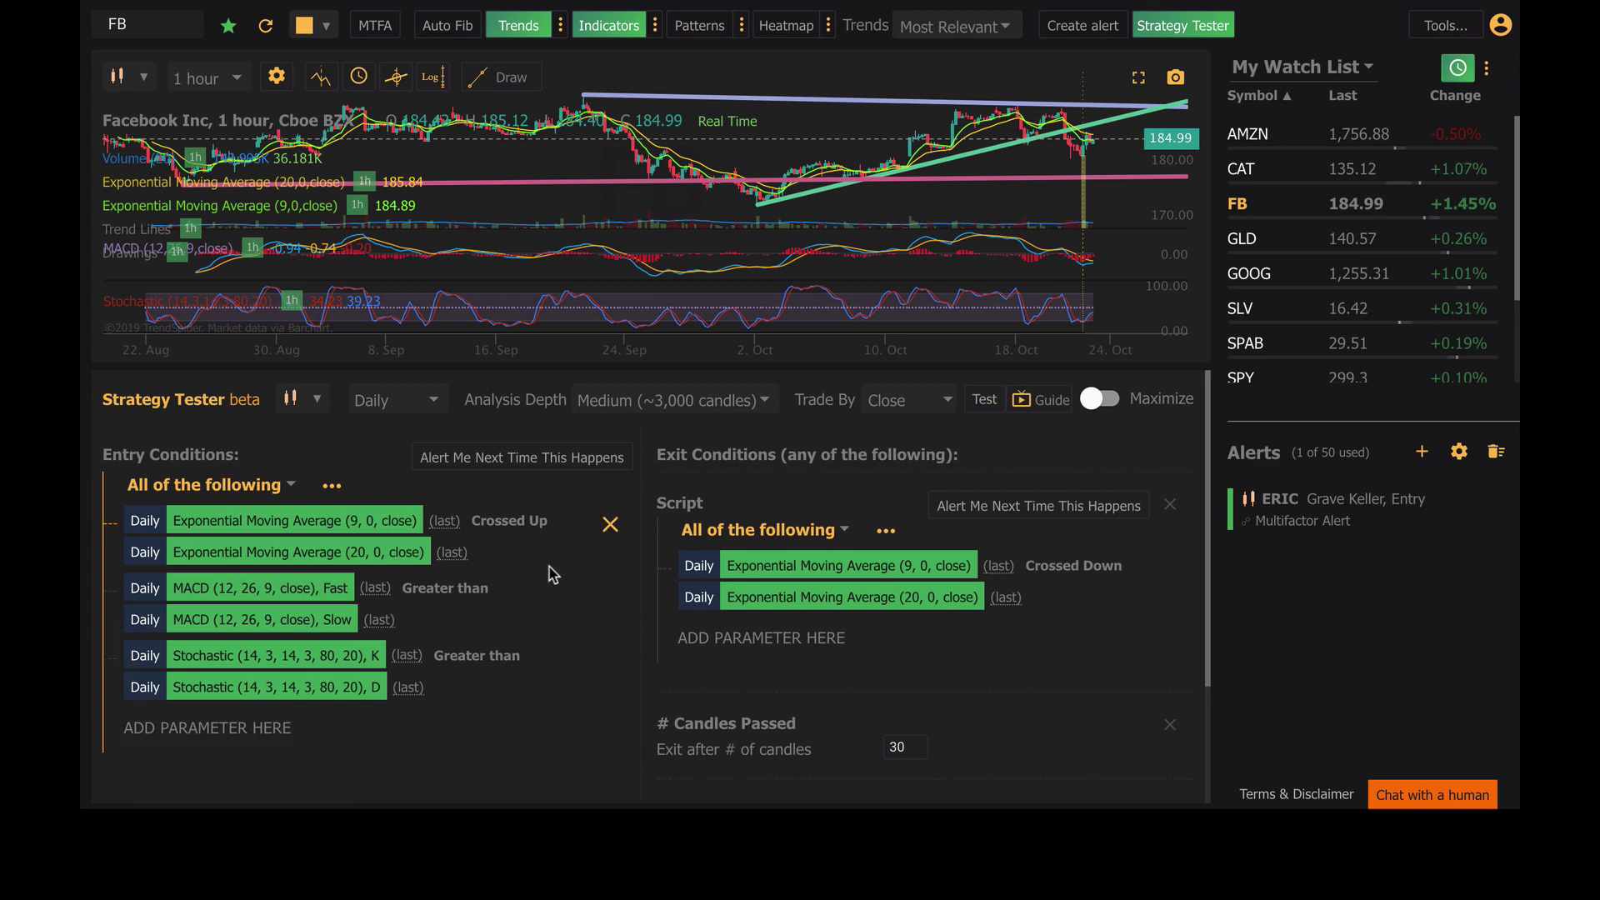
pyautogui.click(610, 525)
pyautogui.click(610, 525)
pyautogui.click(610, 525)
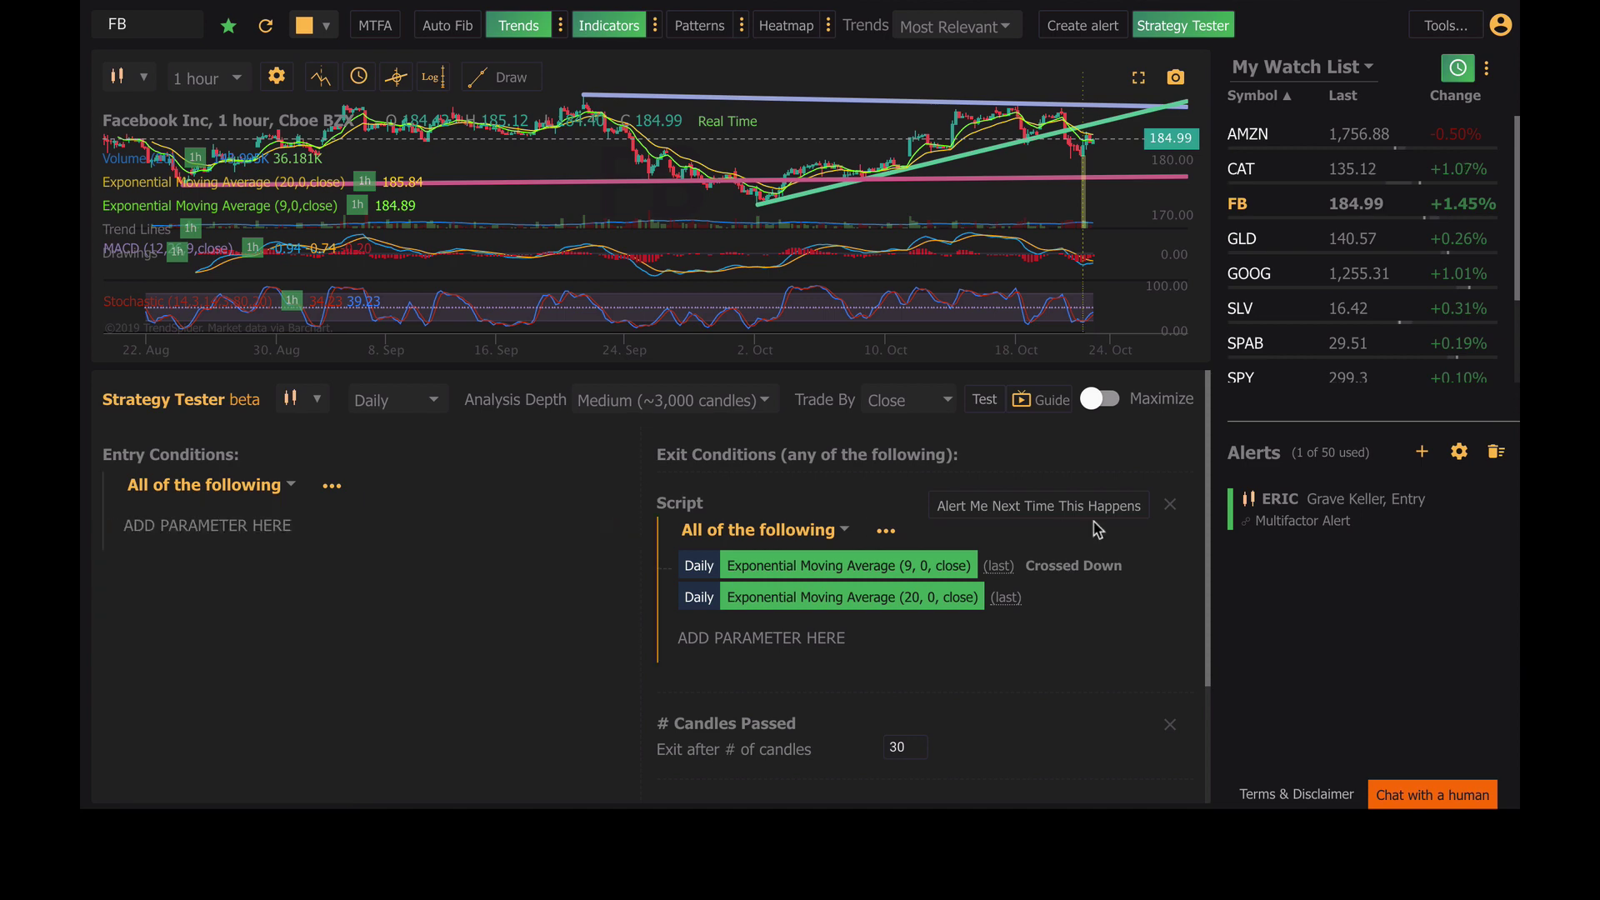
pyautogui.click(1181, 505)
pyautogui.click(1182, 508)
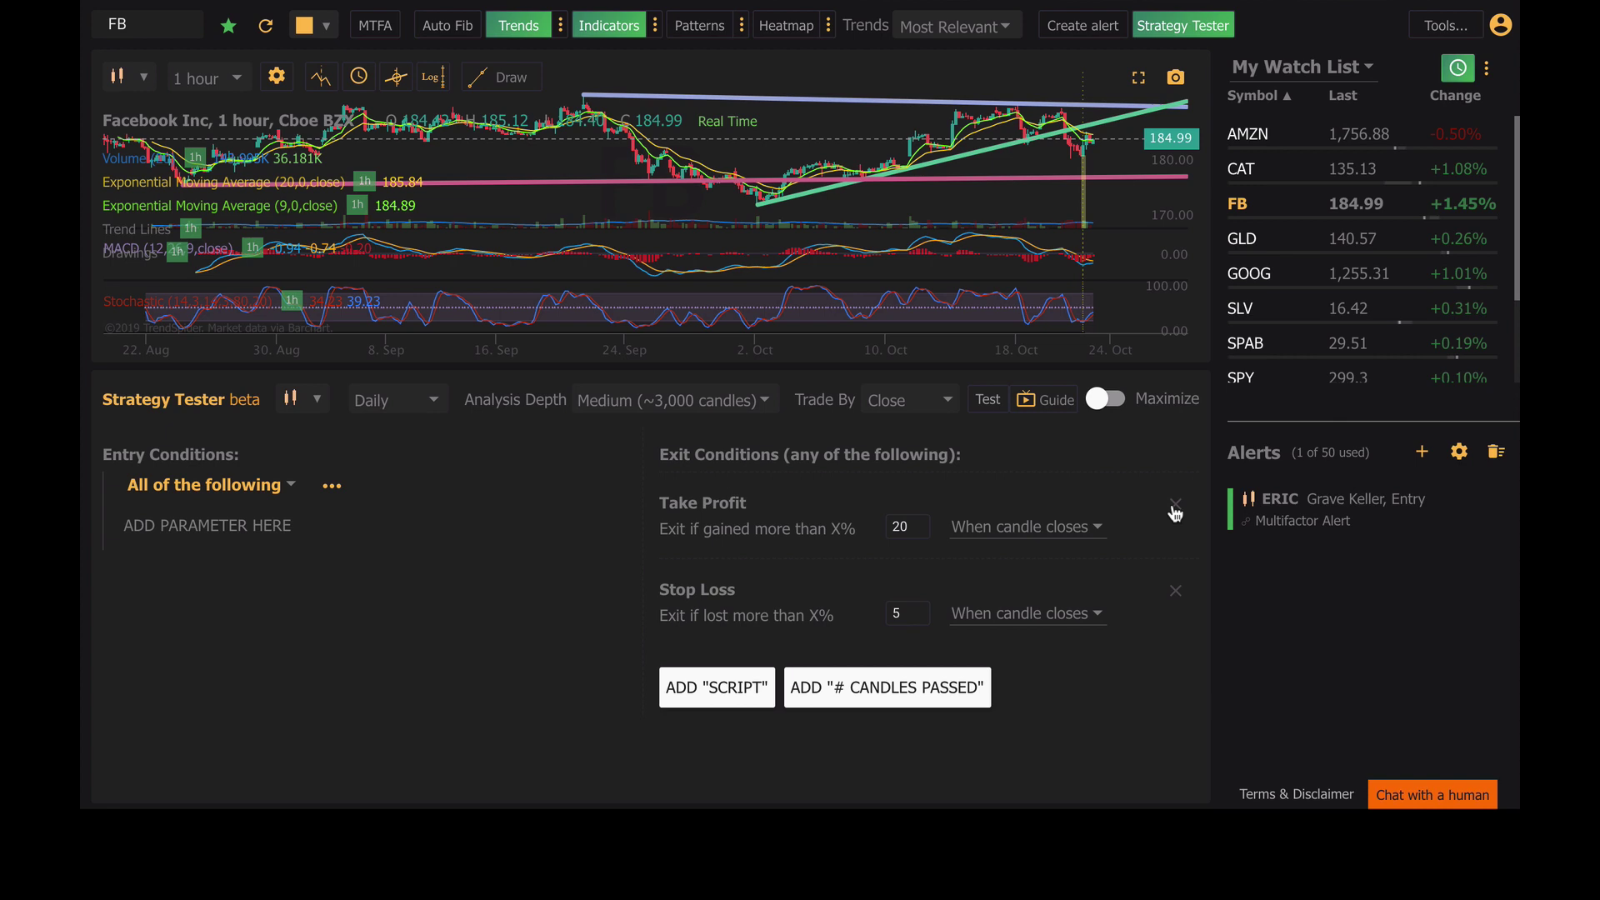
pyautogui.click(1180, 510)
pyautogui.click(1177, 505)
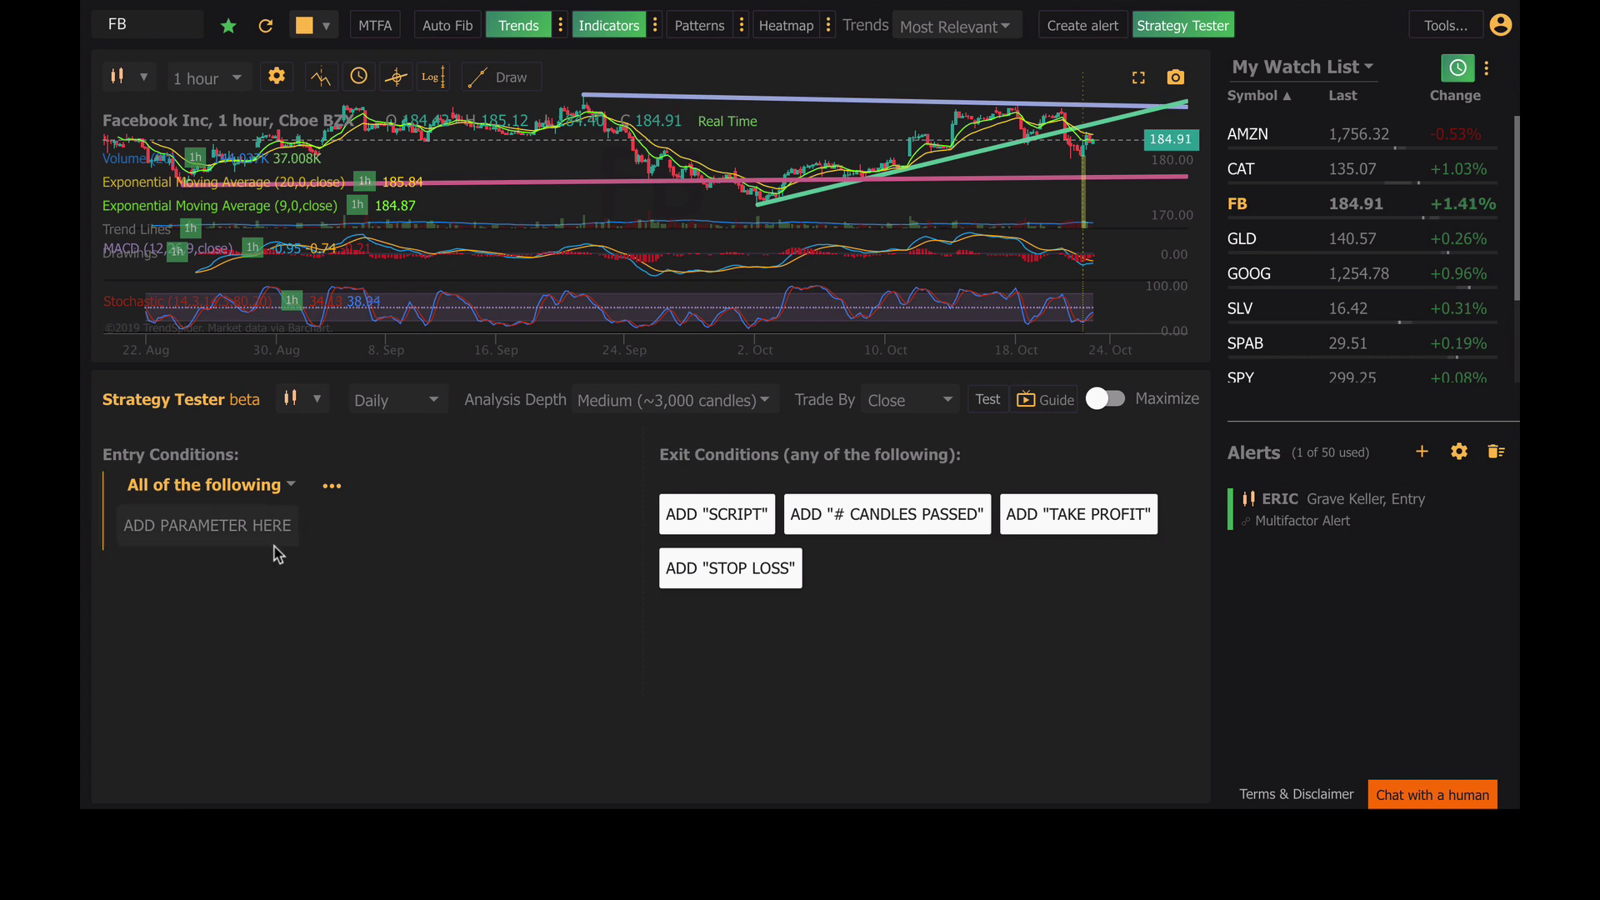
# Add an entry condition: EMA (9, 0, close) crossed up the 20 EMA
pyautogui.click(200, 543)
pyautogui.click(207, 532)
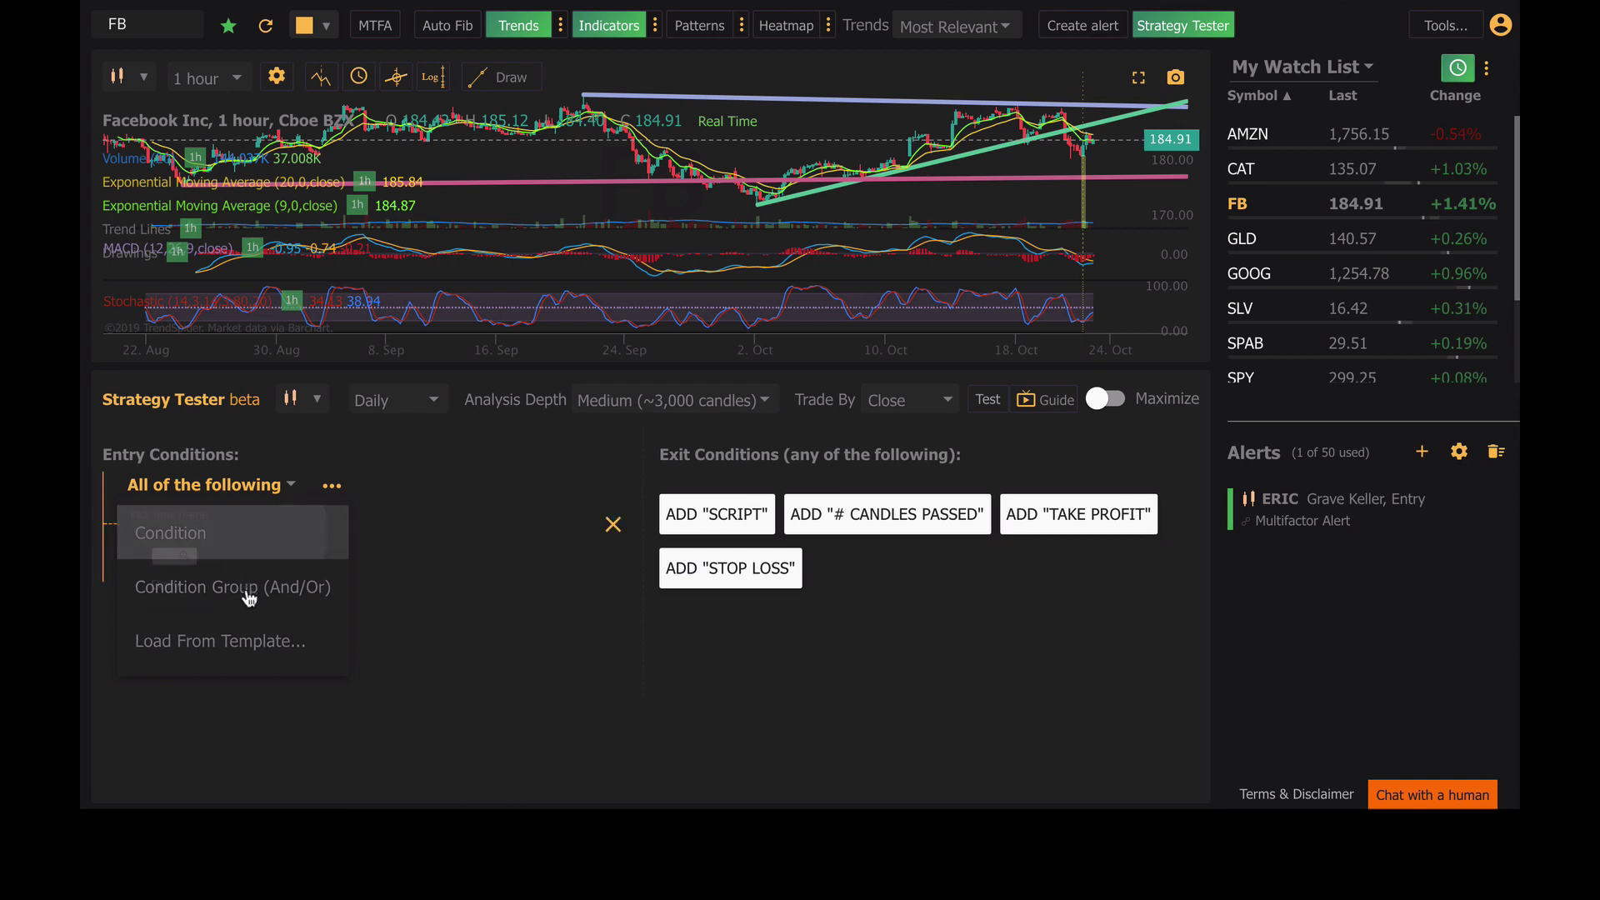
pyautogui.click(239, 635)
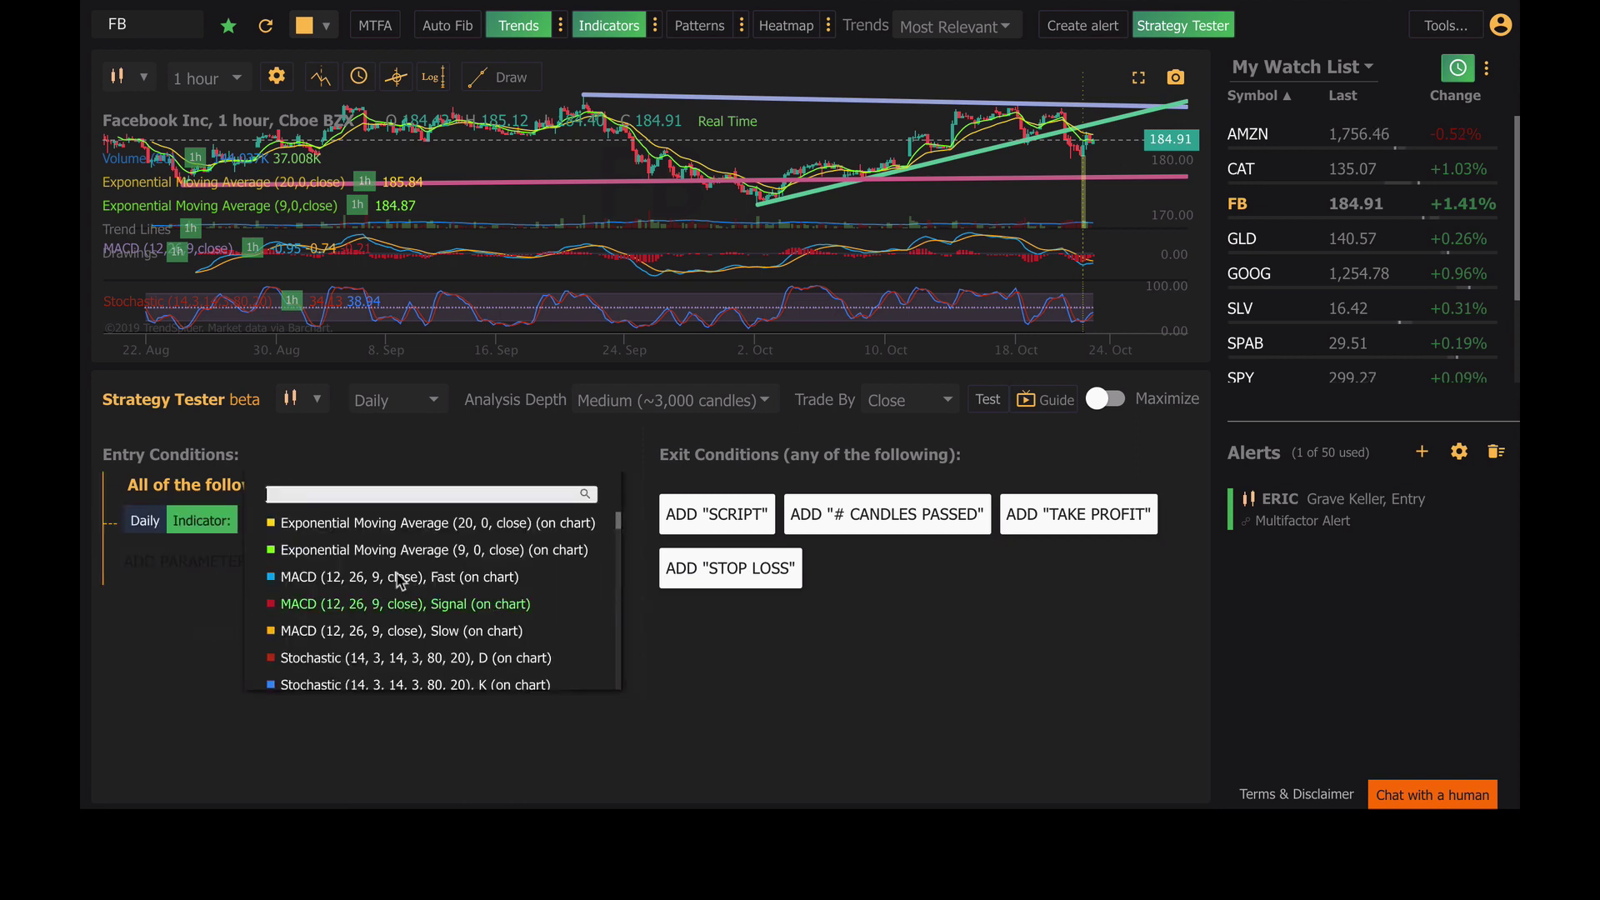
pyautogui.click(440, 558)
pyautogui.click(584, 658)
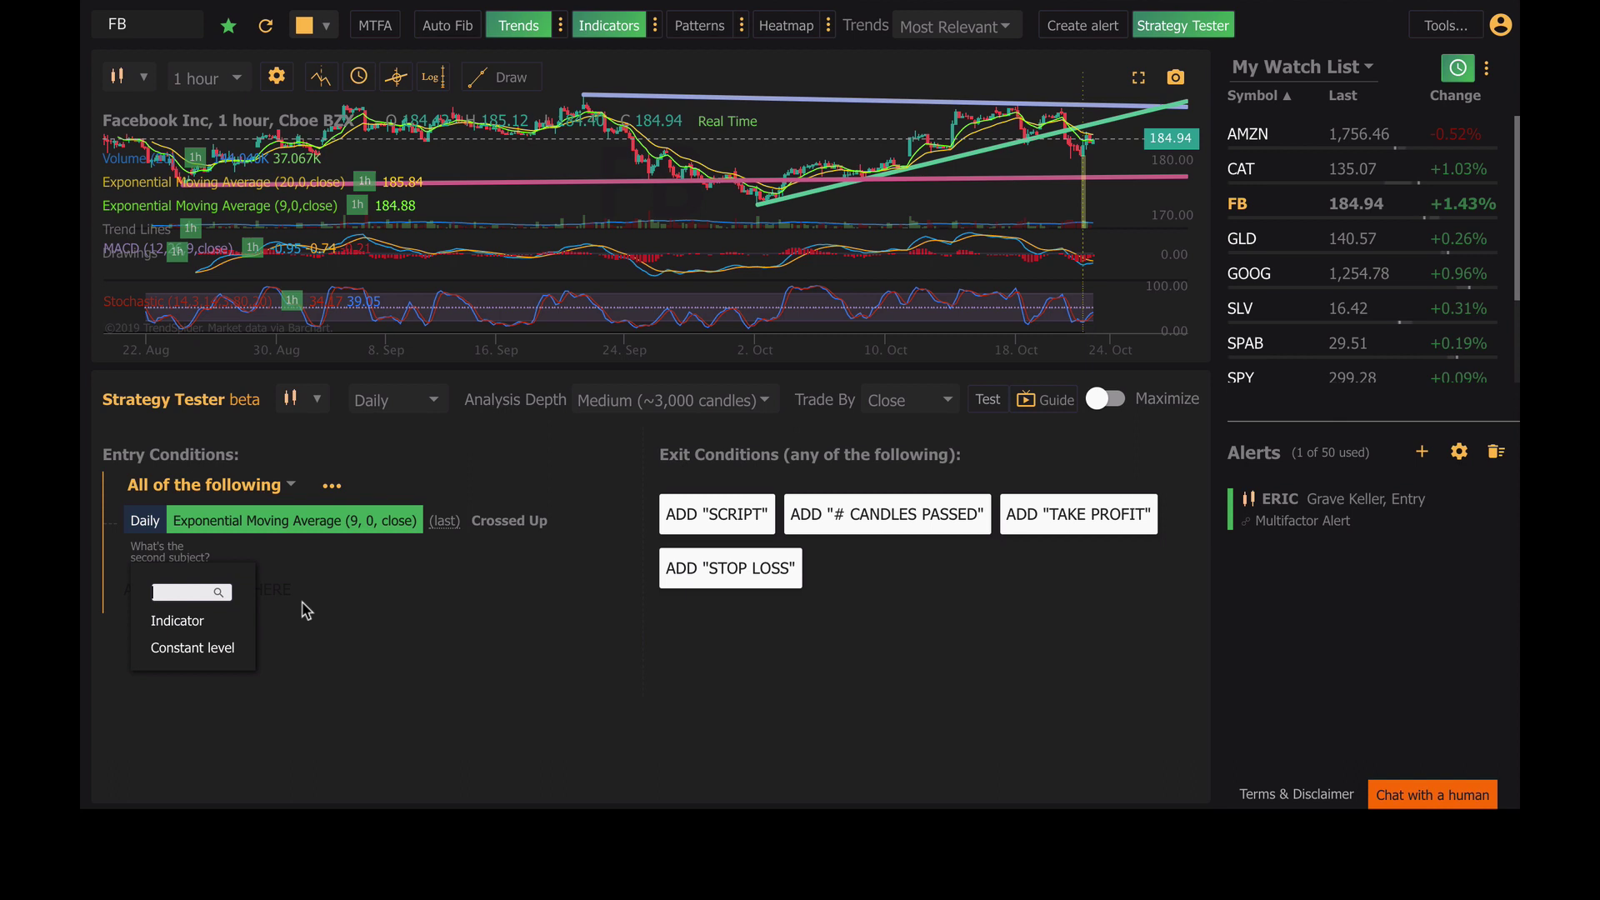
pyautogui.click(176, 621)
pyautogui.click(448, 520)
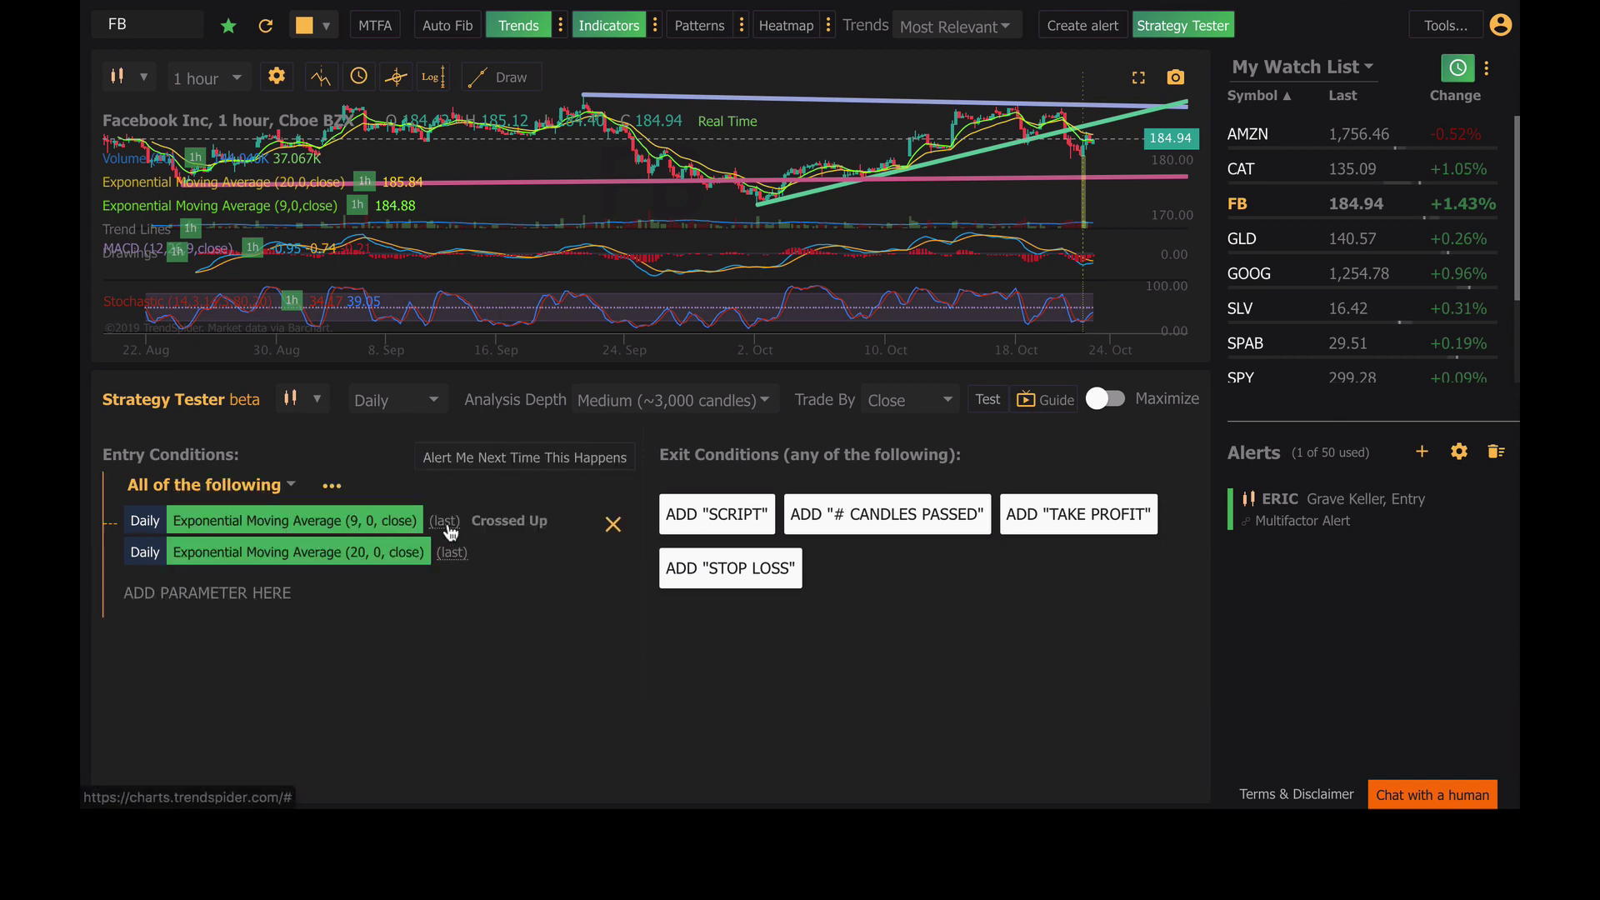
# Add a second entry condition: MACD Fast greater than MACD Slow
pyautogui.click(208, 606)
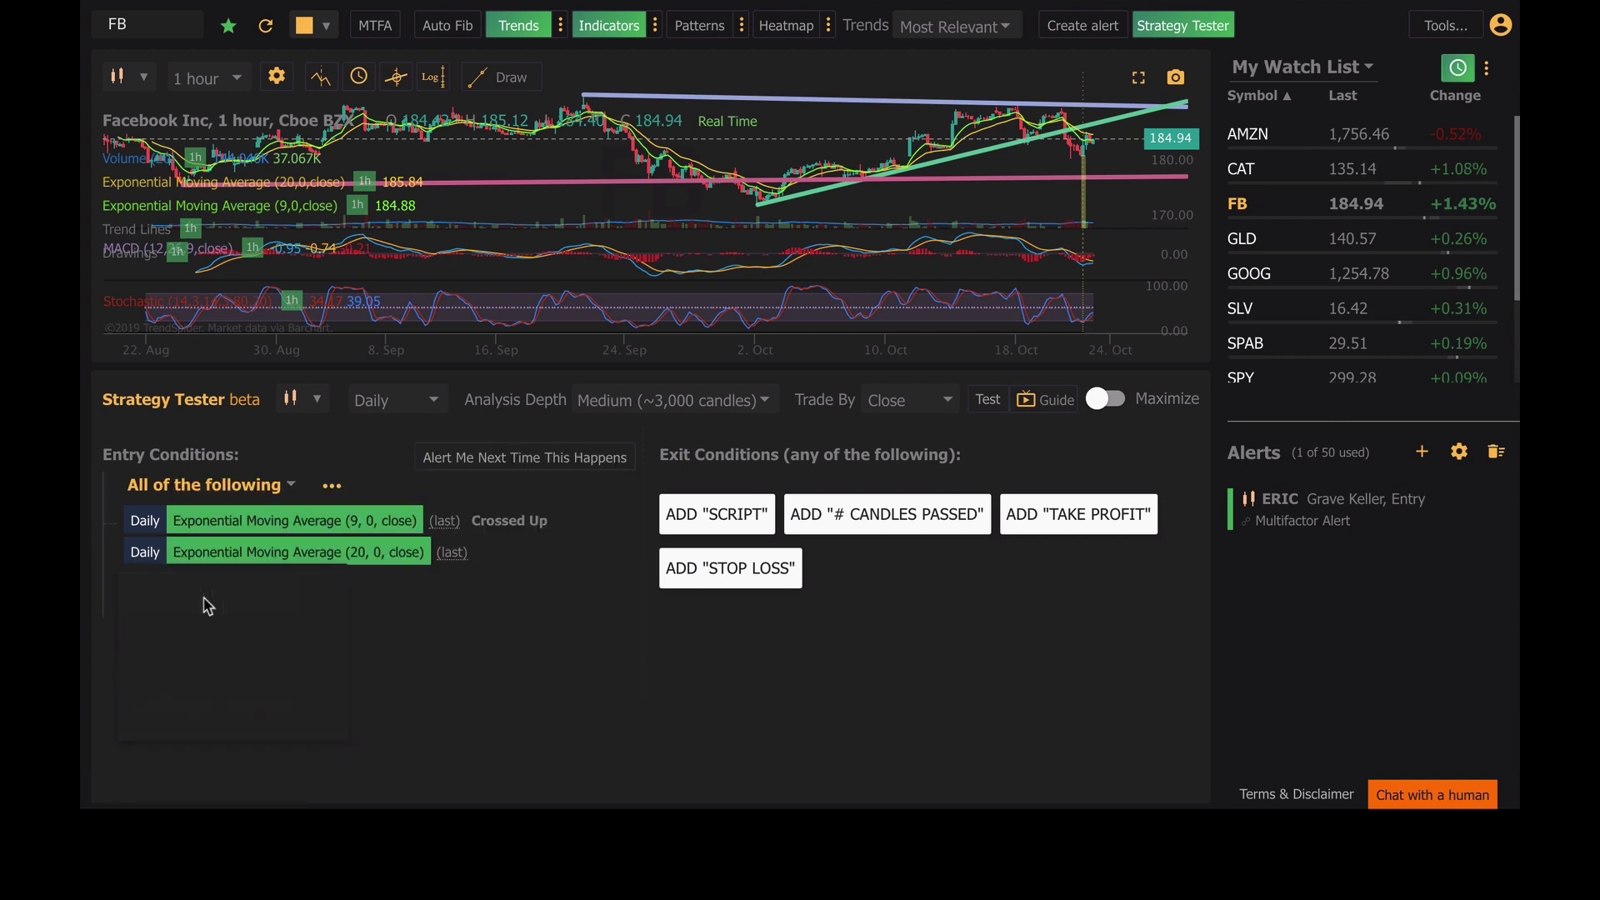
pyautogui.click(207, 606)
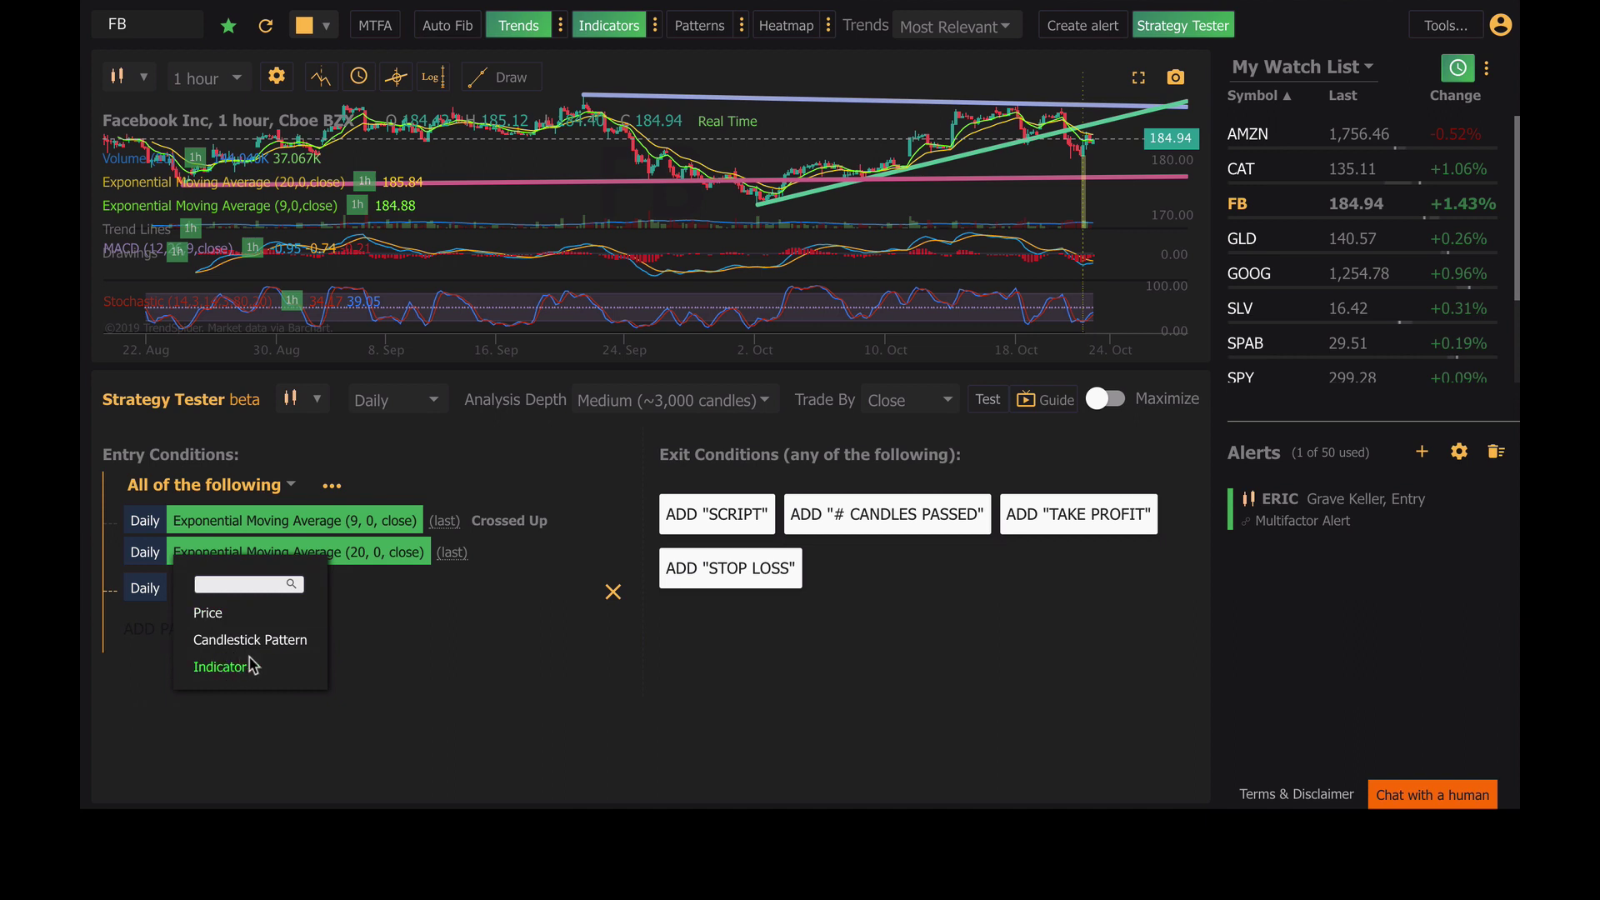
pyautogui.click(253, 665)
pyautogui.click(437, 587)
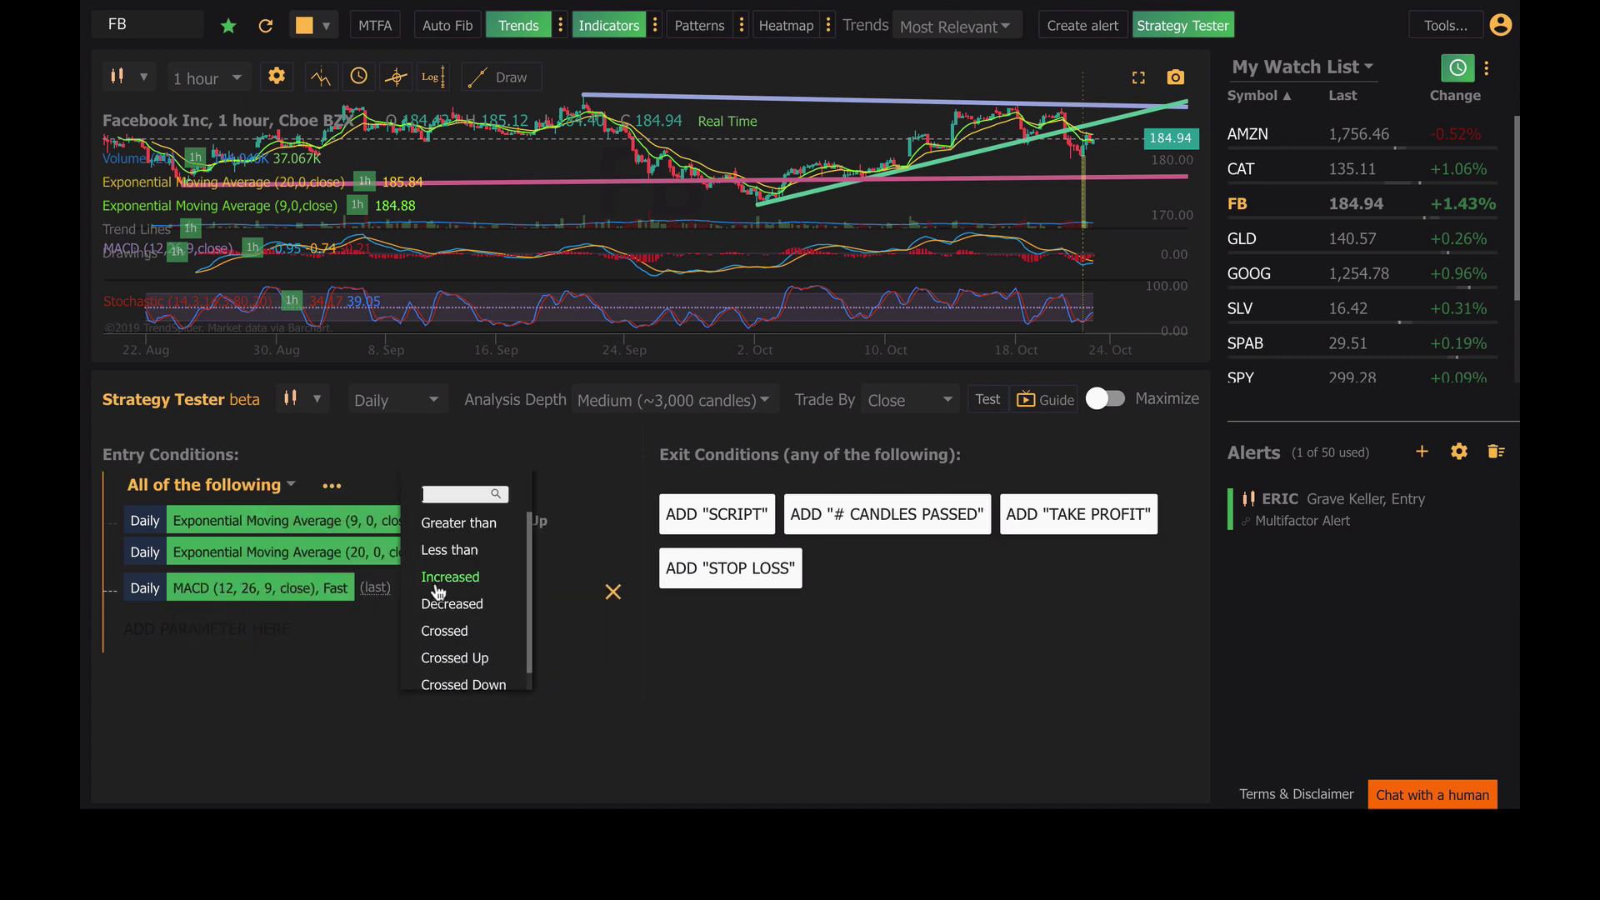
pyautogui.click(457, 523)
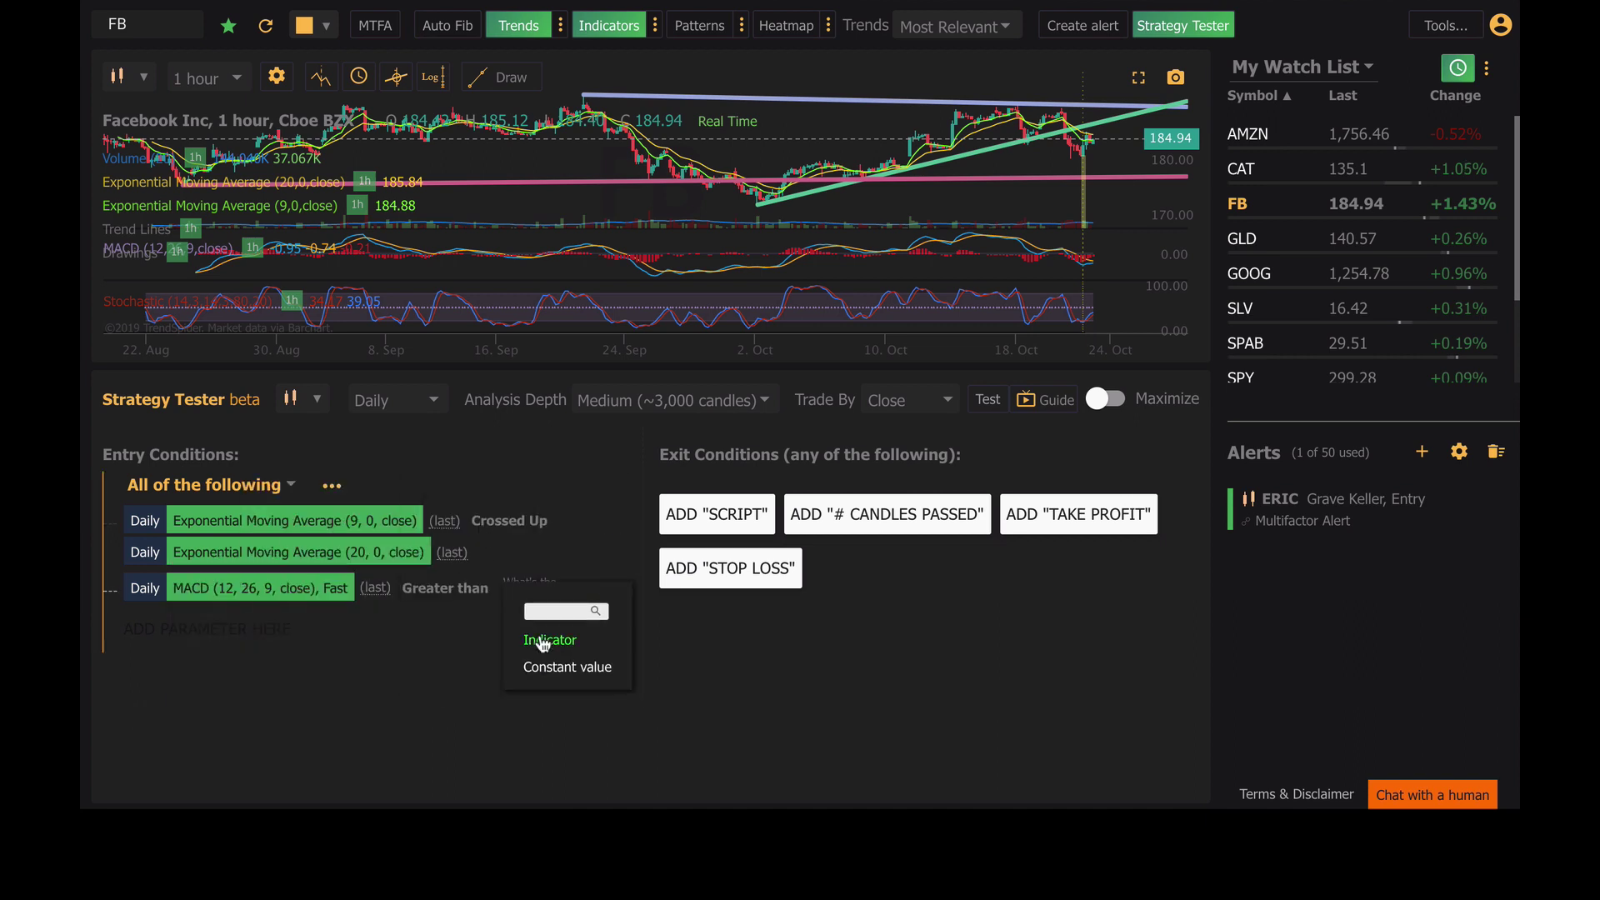
pyautogui.click(543, 644)
pyautogui.click(484, 588)
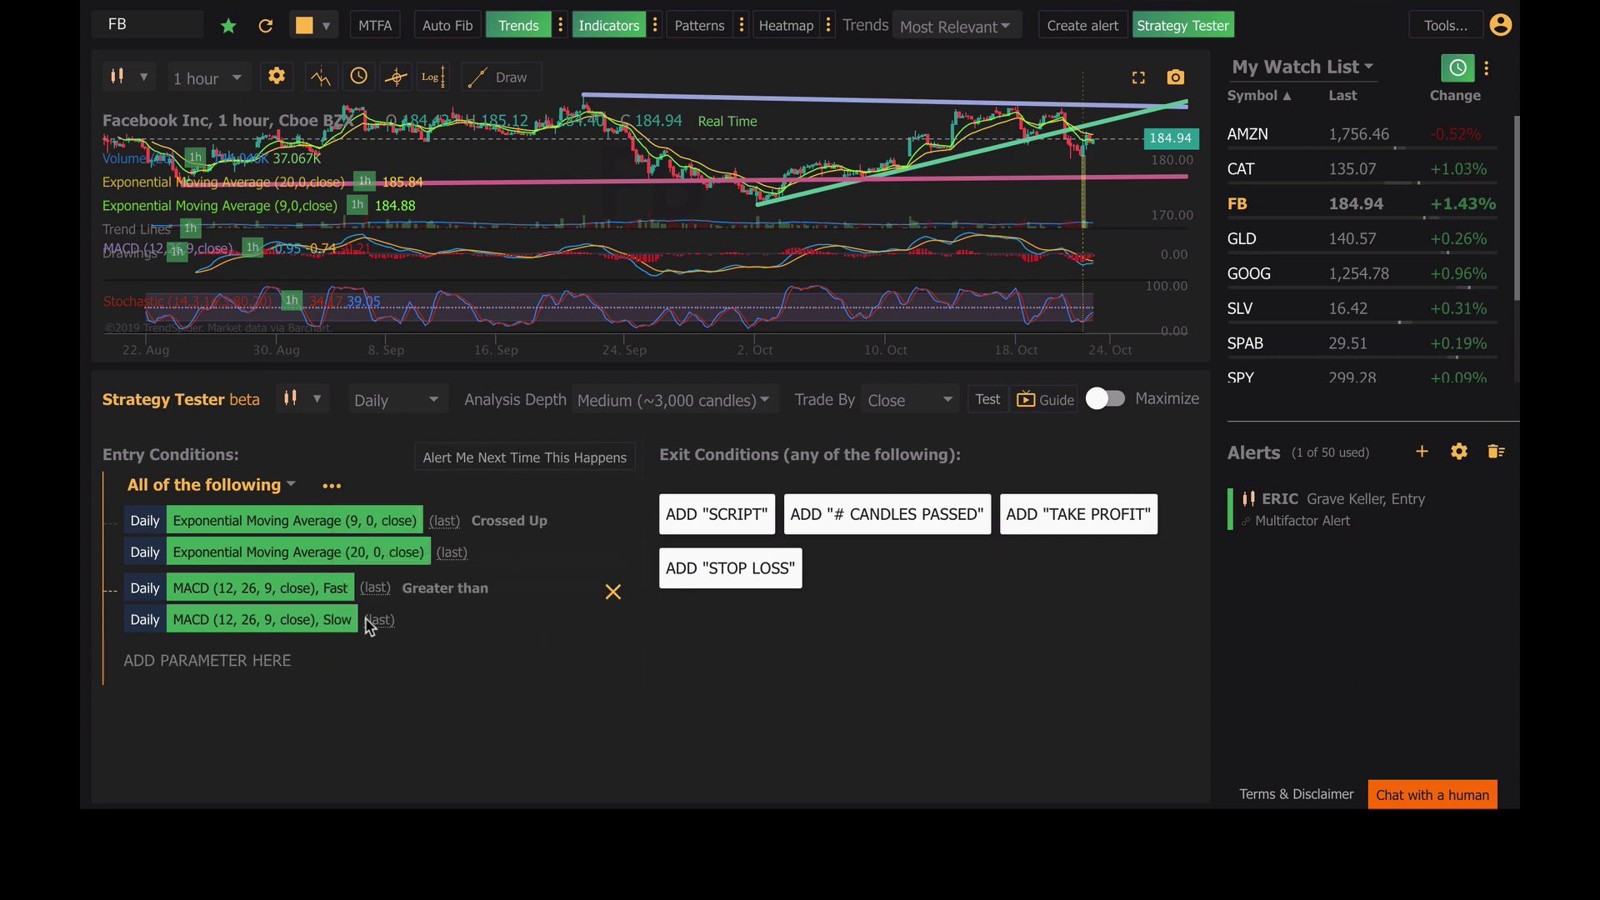
# Add a third entry condition: Stochastic K greater than Daily Stochastic D
pyautogui.click(257, 669)
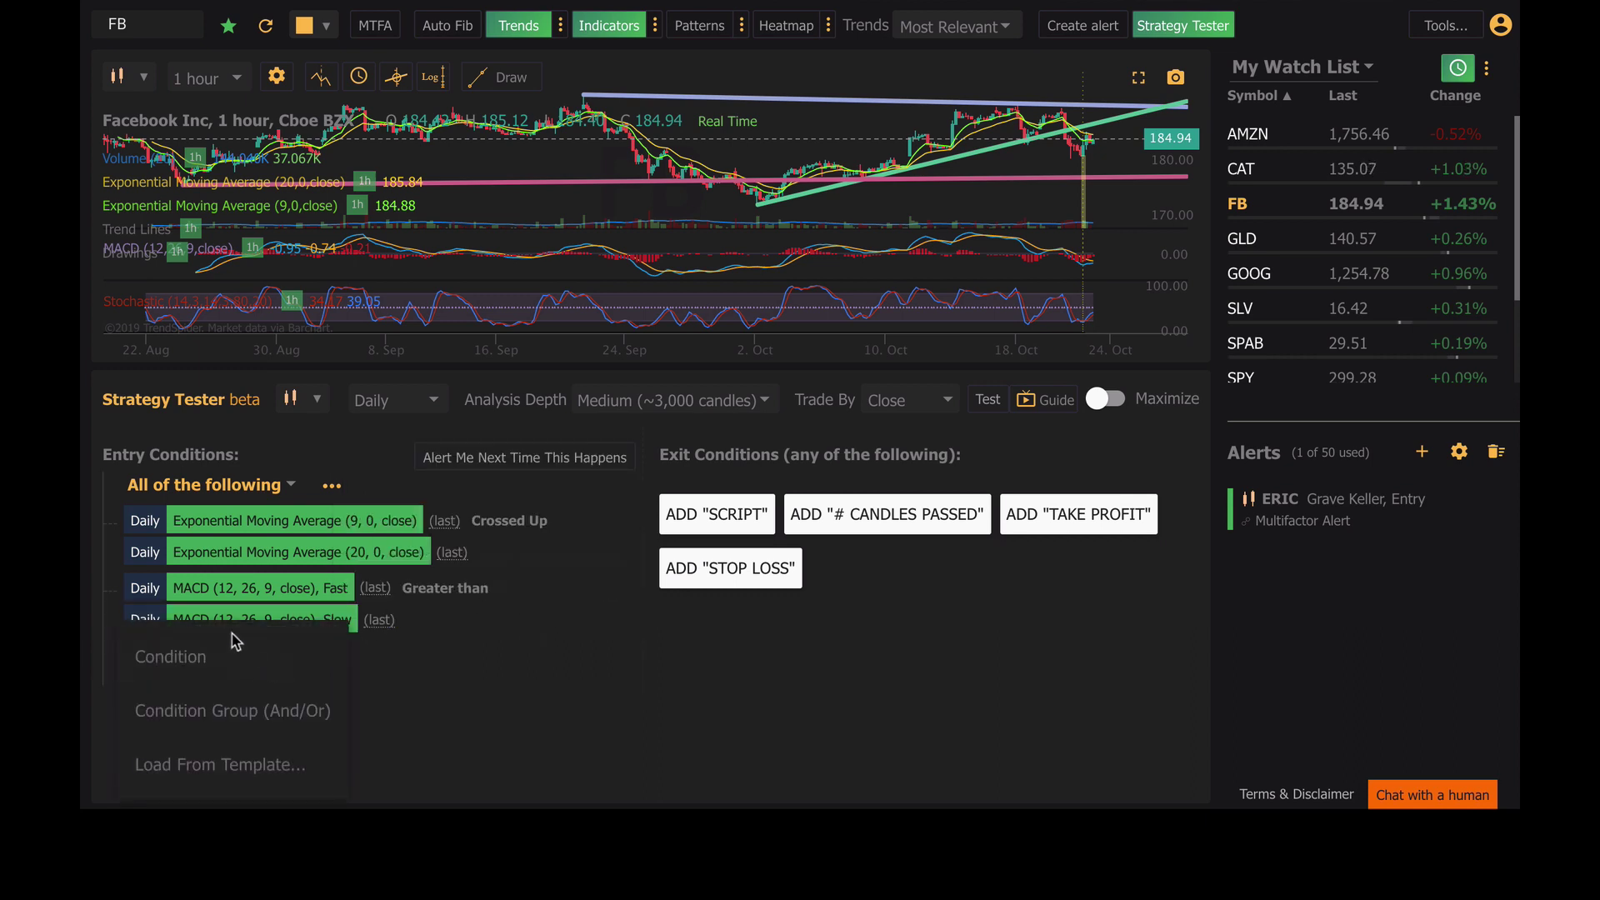
pyautogui.click(208, 664)
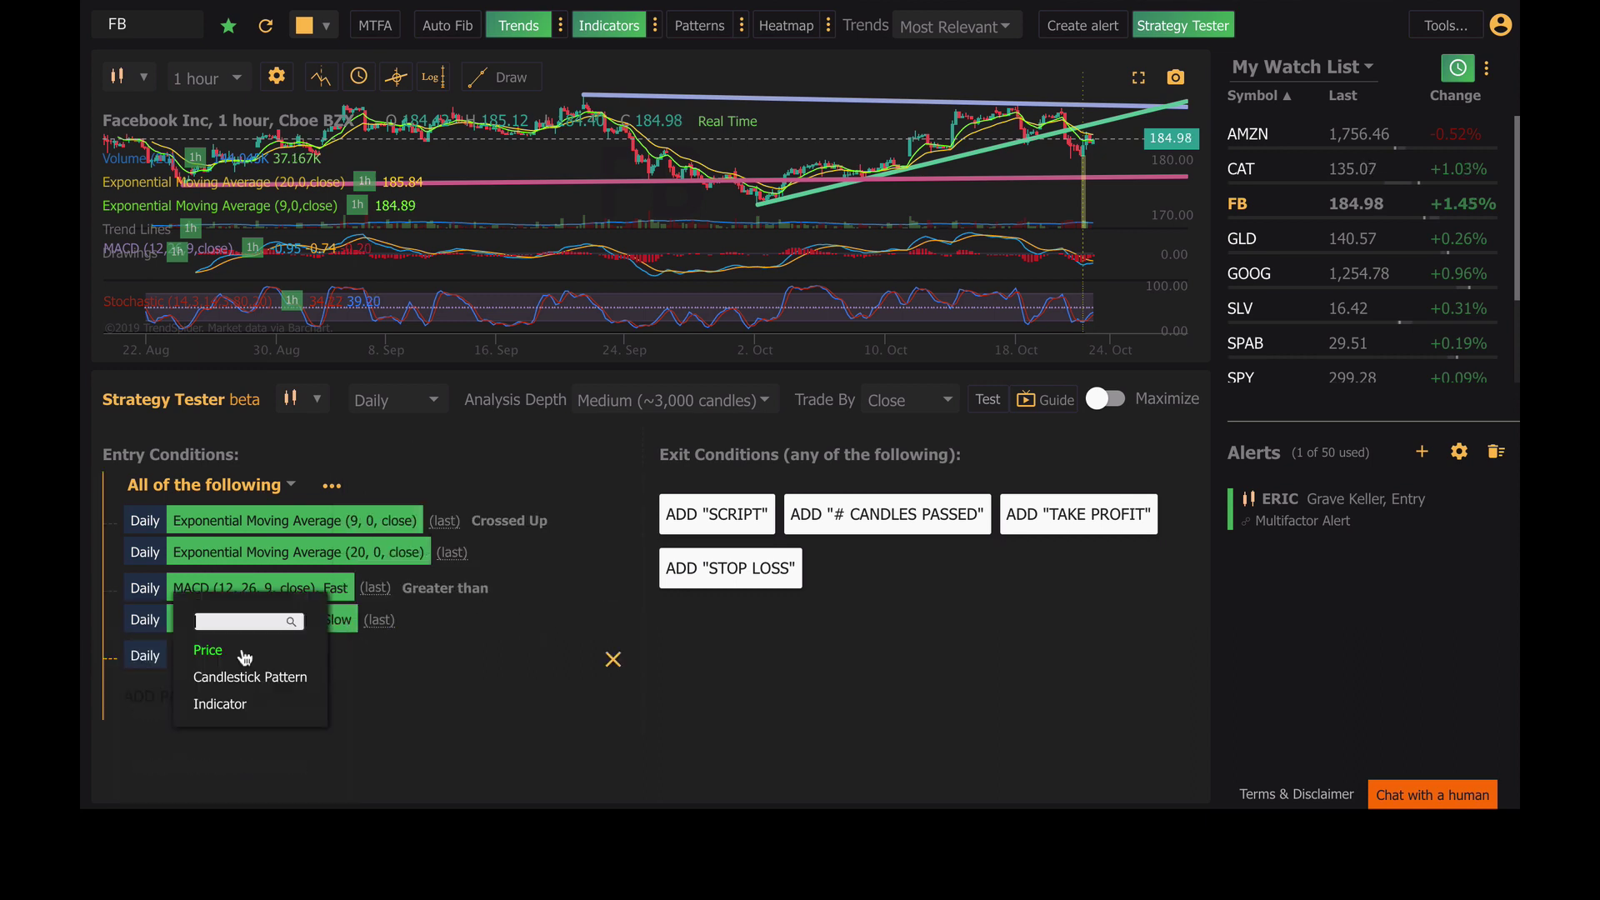
pyautogui.click(221, 705)
pyautogui.scroll(-1, 442, 633)
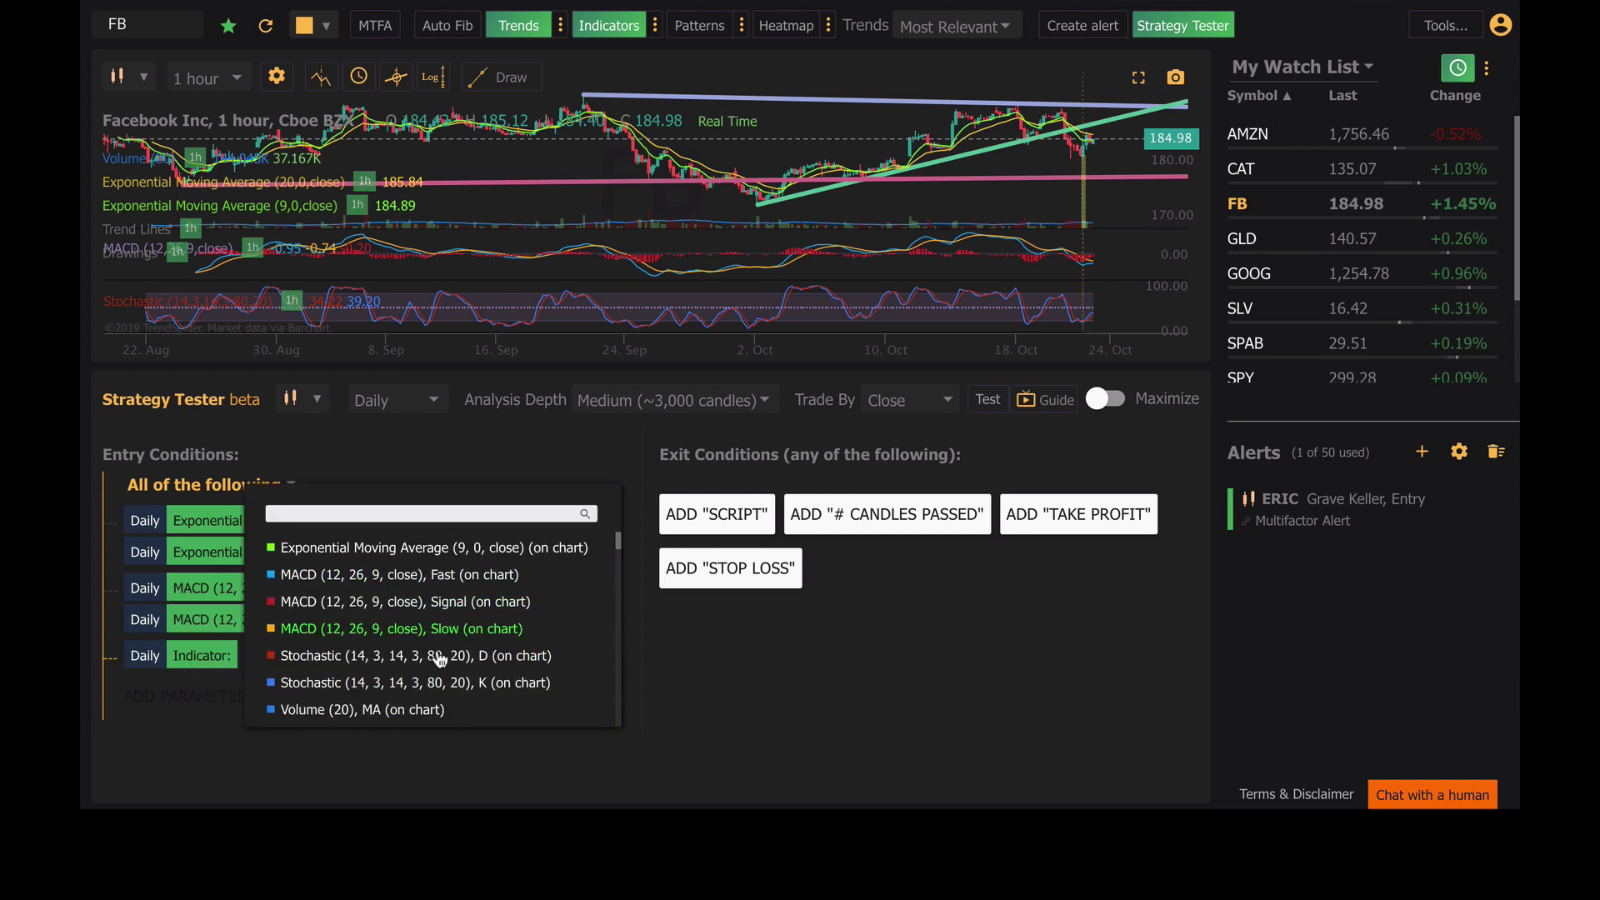
pyautogui.click(451, 685)
pyautogui.click(500, 542)
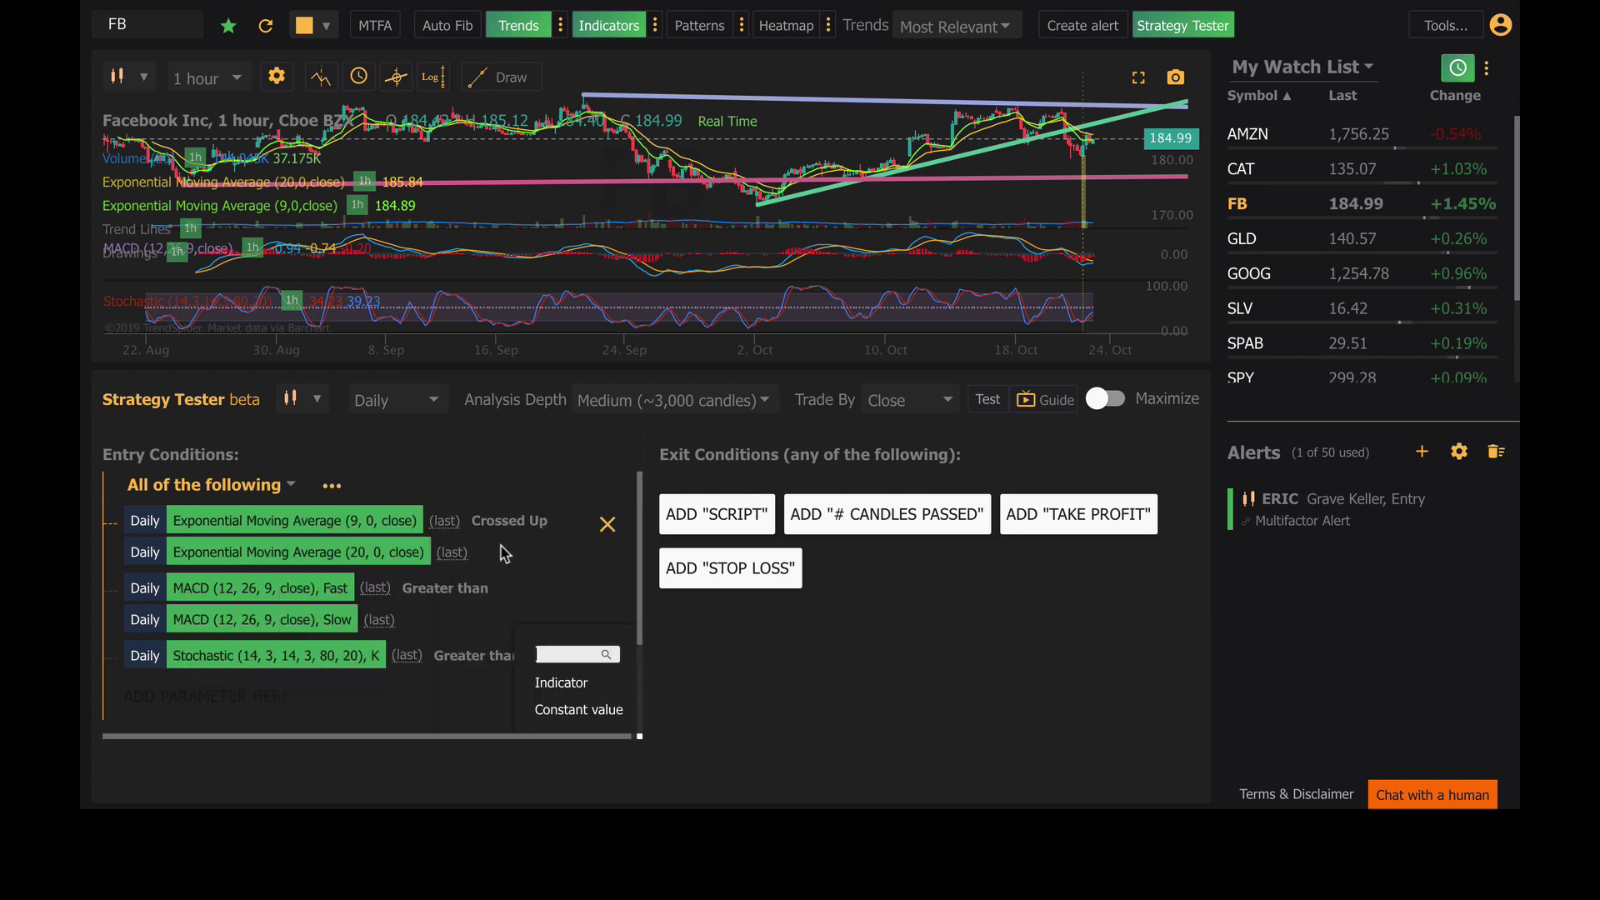
pyautogui.click(560, 682)
pyautogui.click(567, 729)
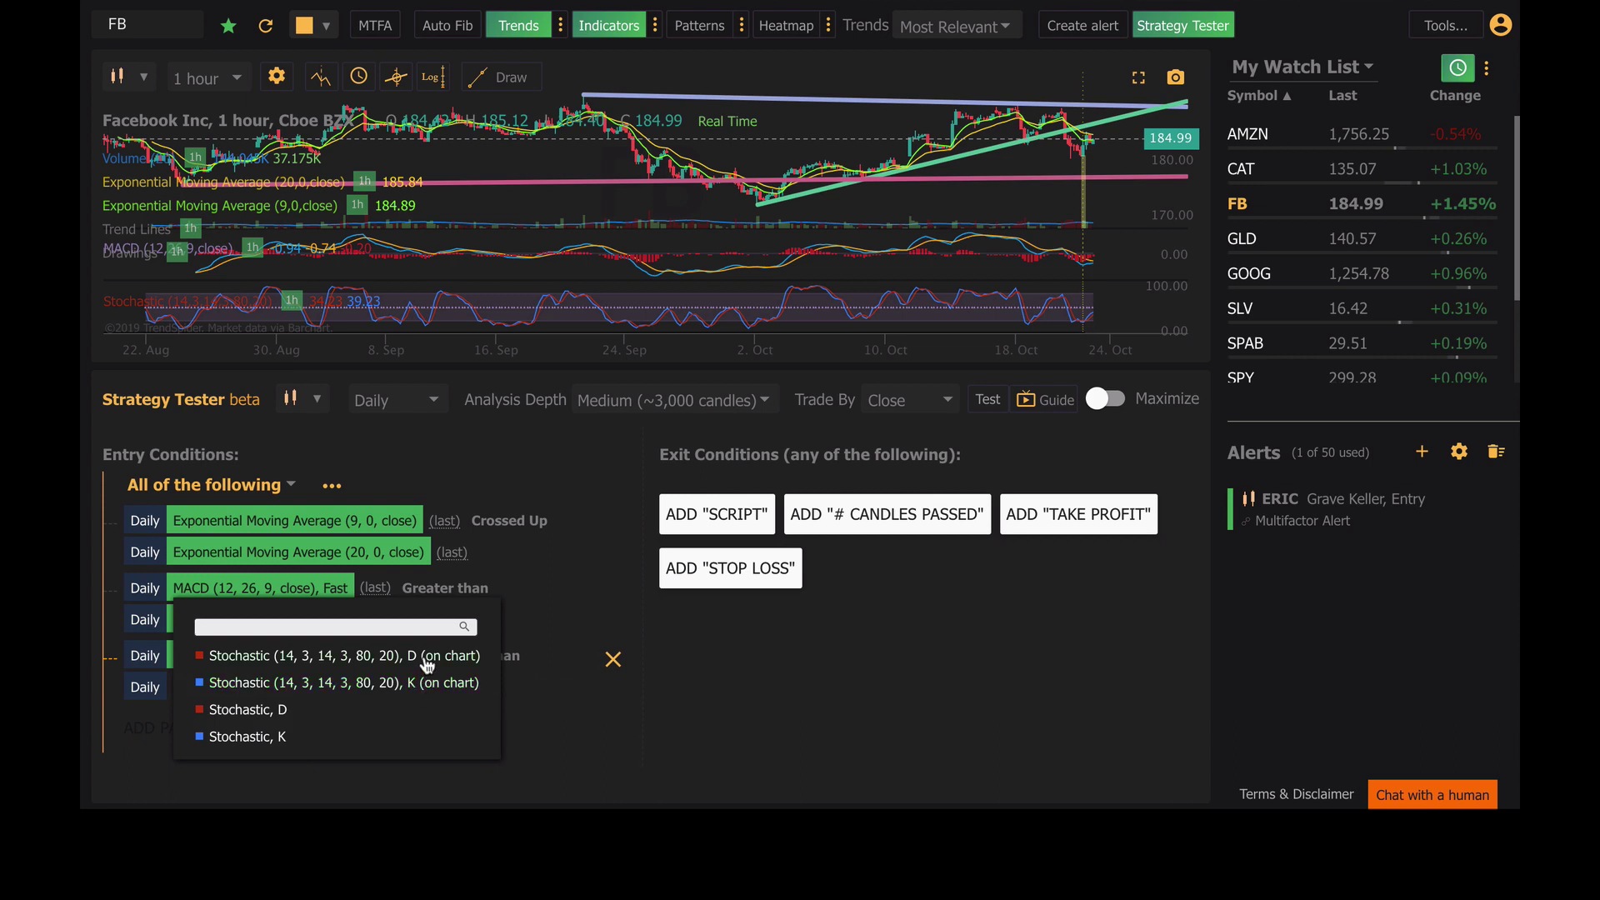
pyautogui.click(433, 658)
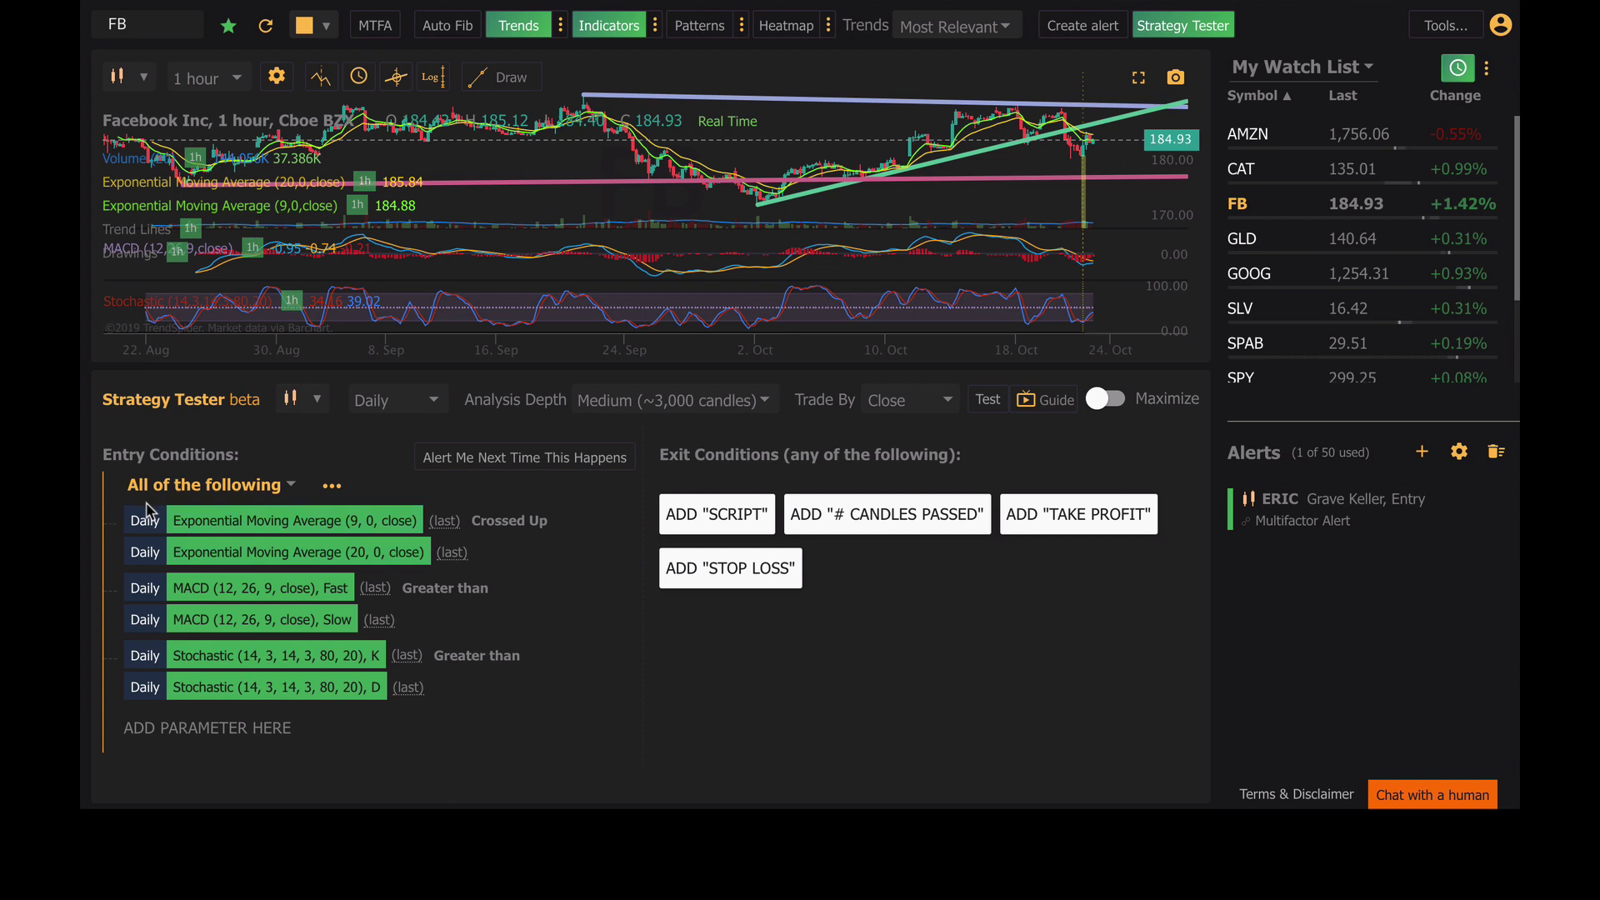
# Change the strategy timeframe from Daily to 1 hour
pyautogui.click(421, 406)
pyautogui.scroll(3, 427, 357)
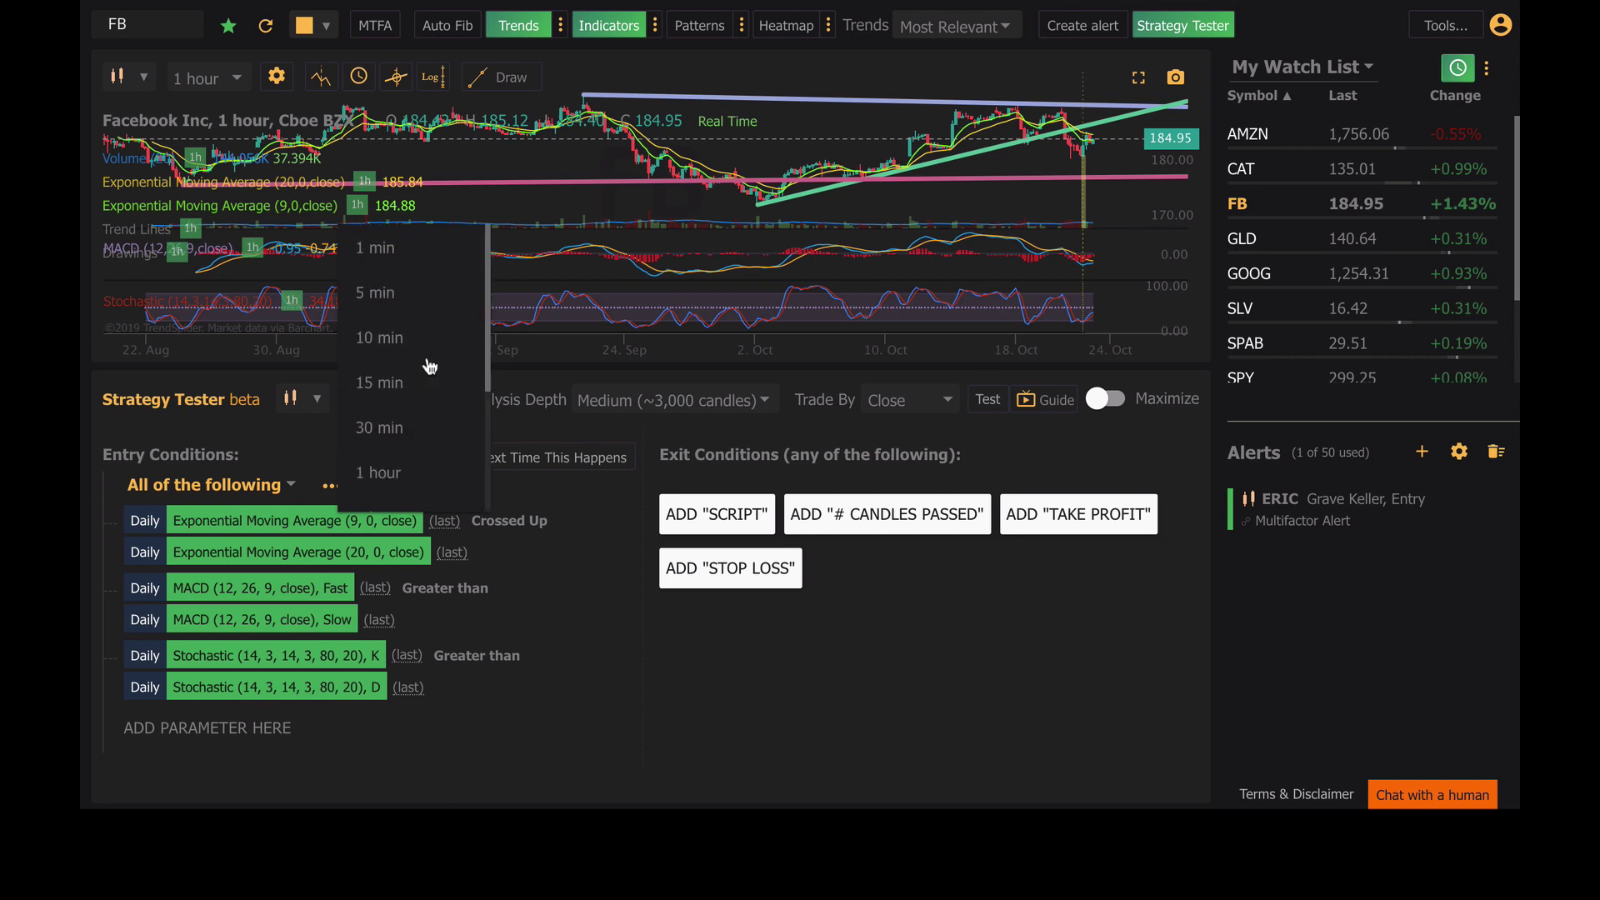
pyautogui.scroll(-3, 417, 453)
pyautogui.scroll(2, 413, 460)
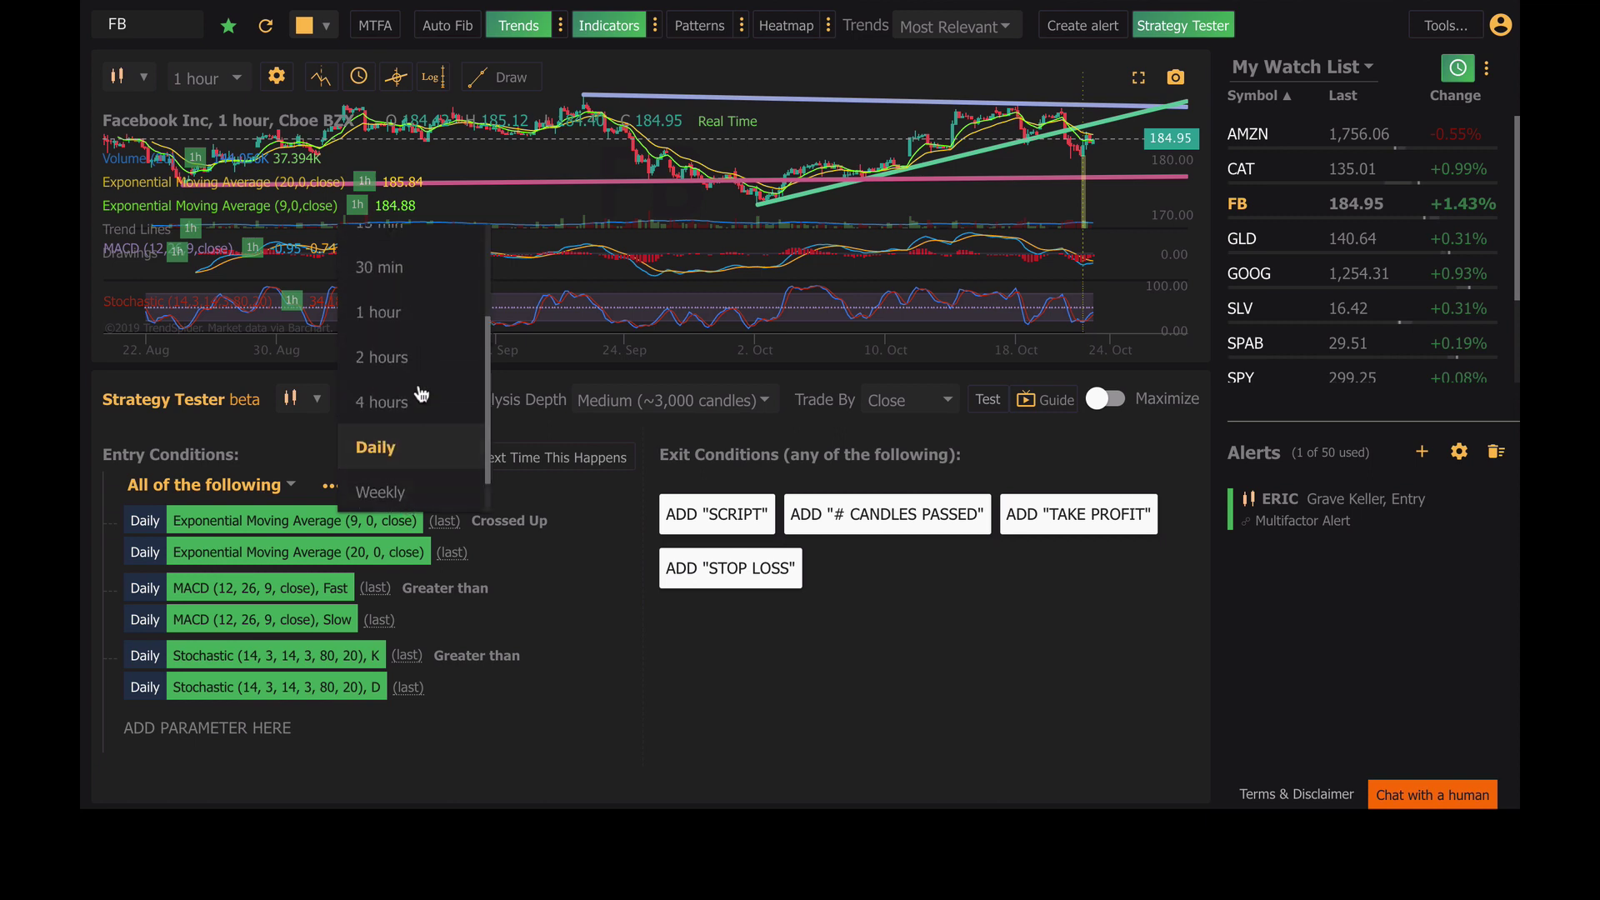
pyautogui.click(415, 325)
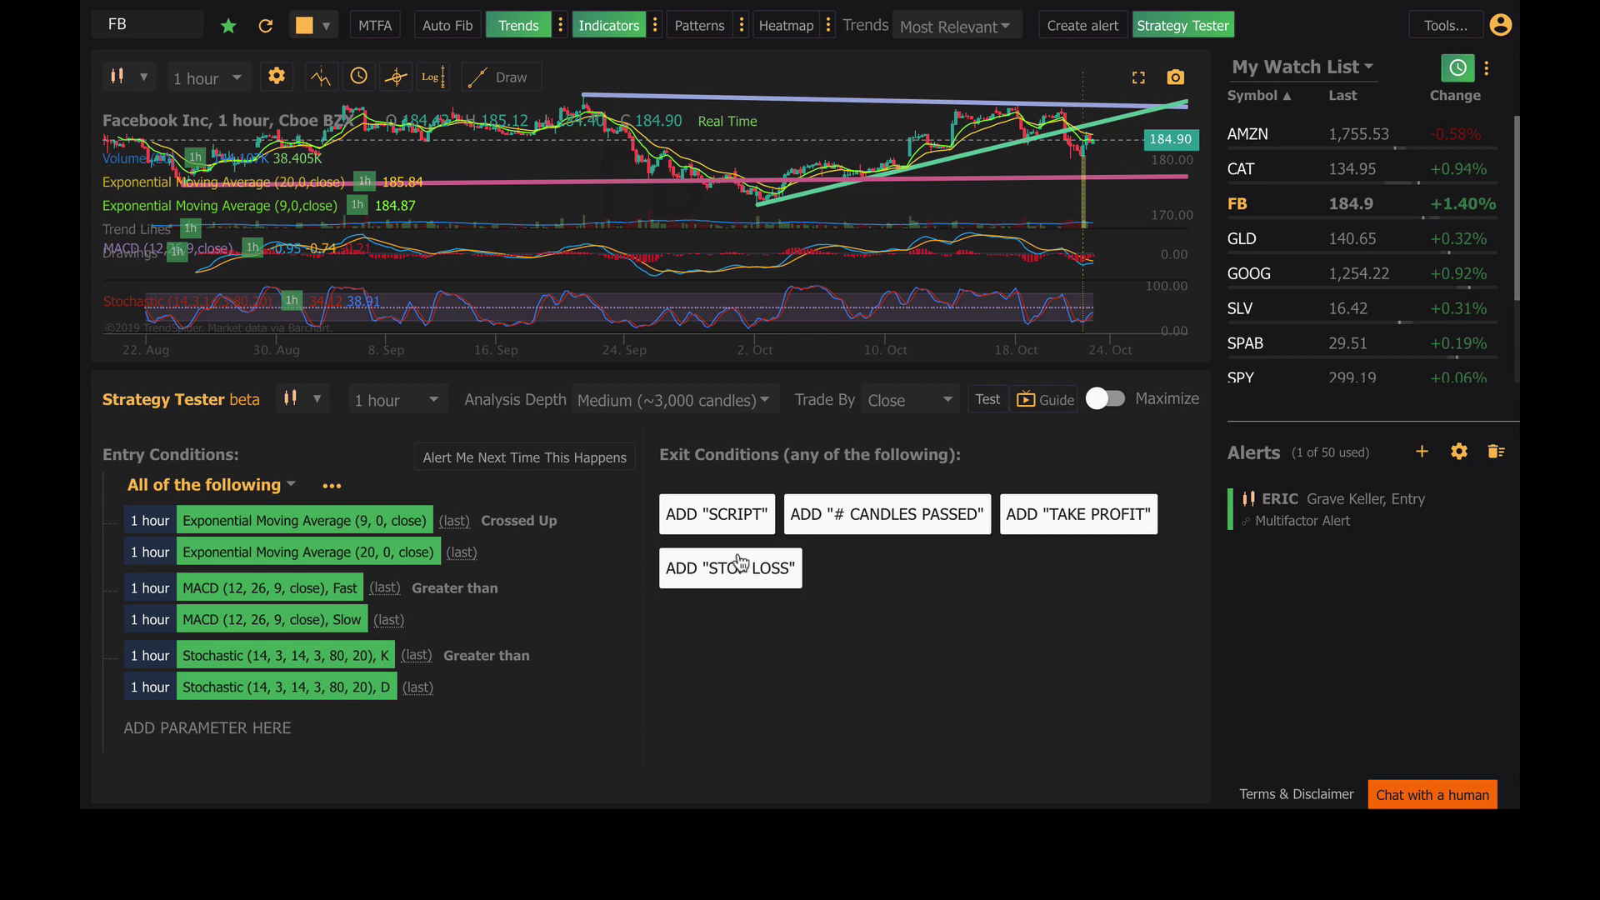
# Add a Script exit where EMA (9, 0, close) crosses down EMA (20, 0, close)
pyautogui.click(735, 523)
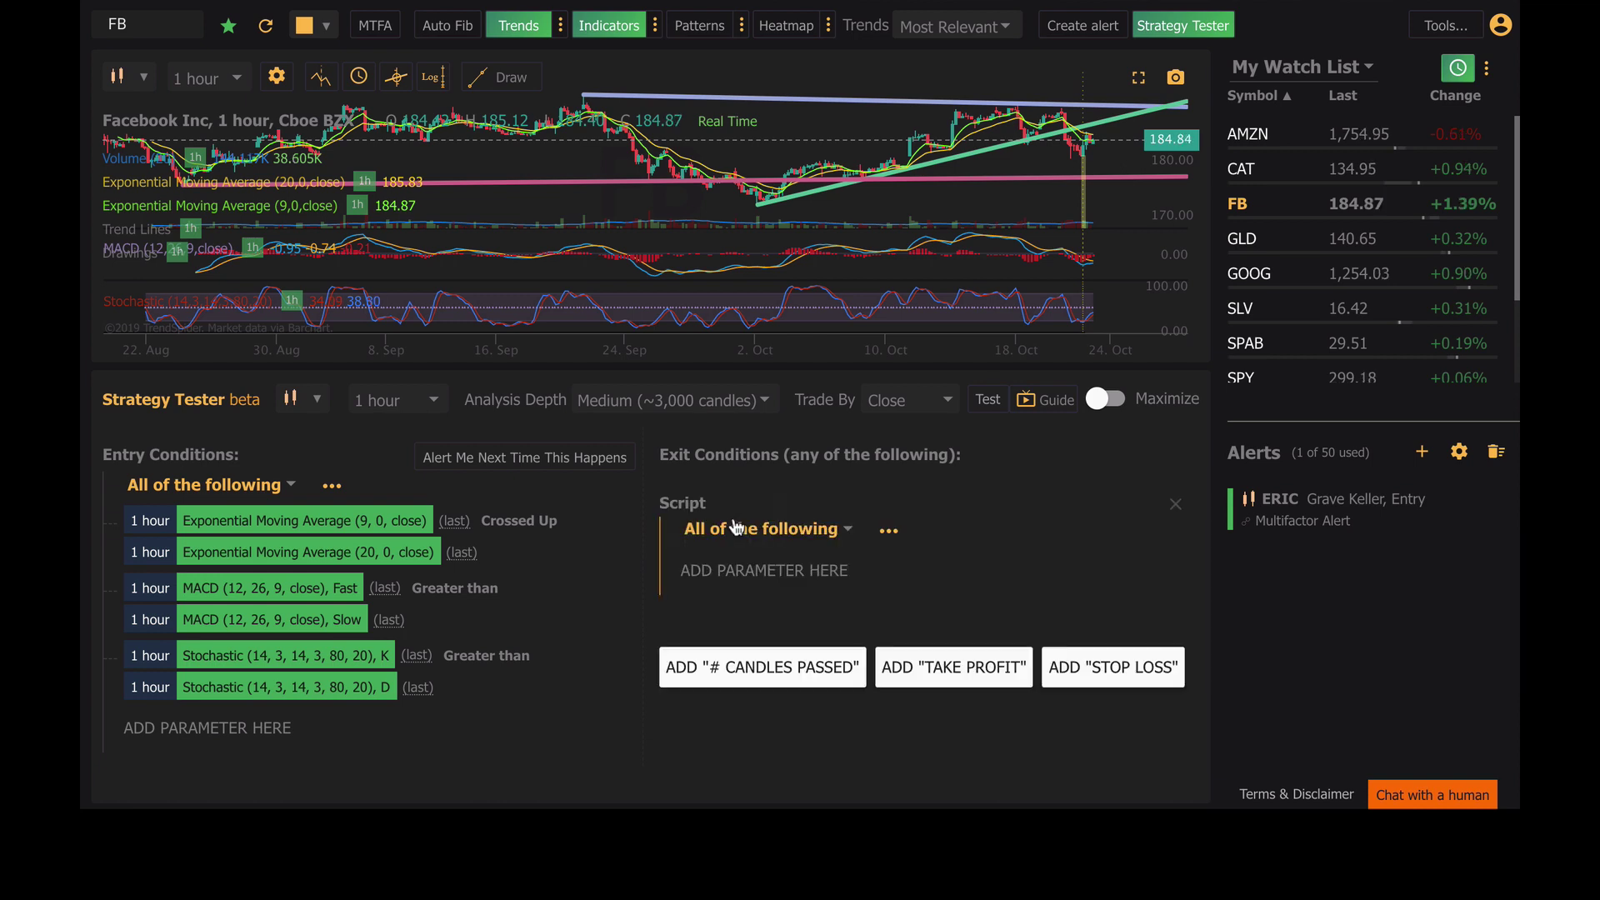
pyautogui.click(775, 571)
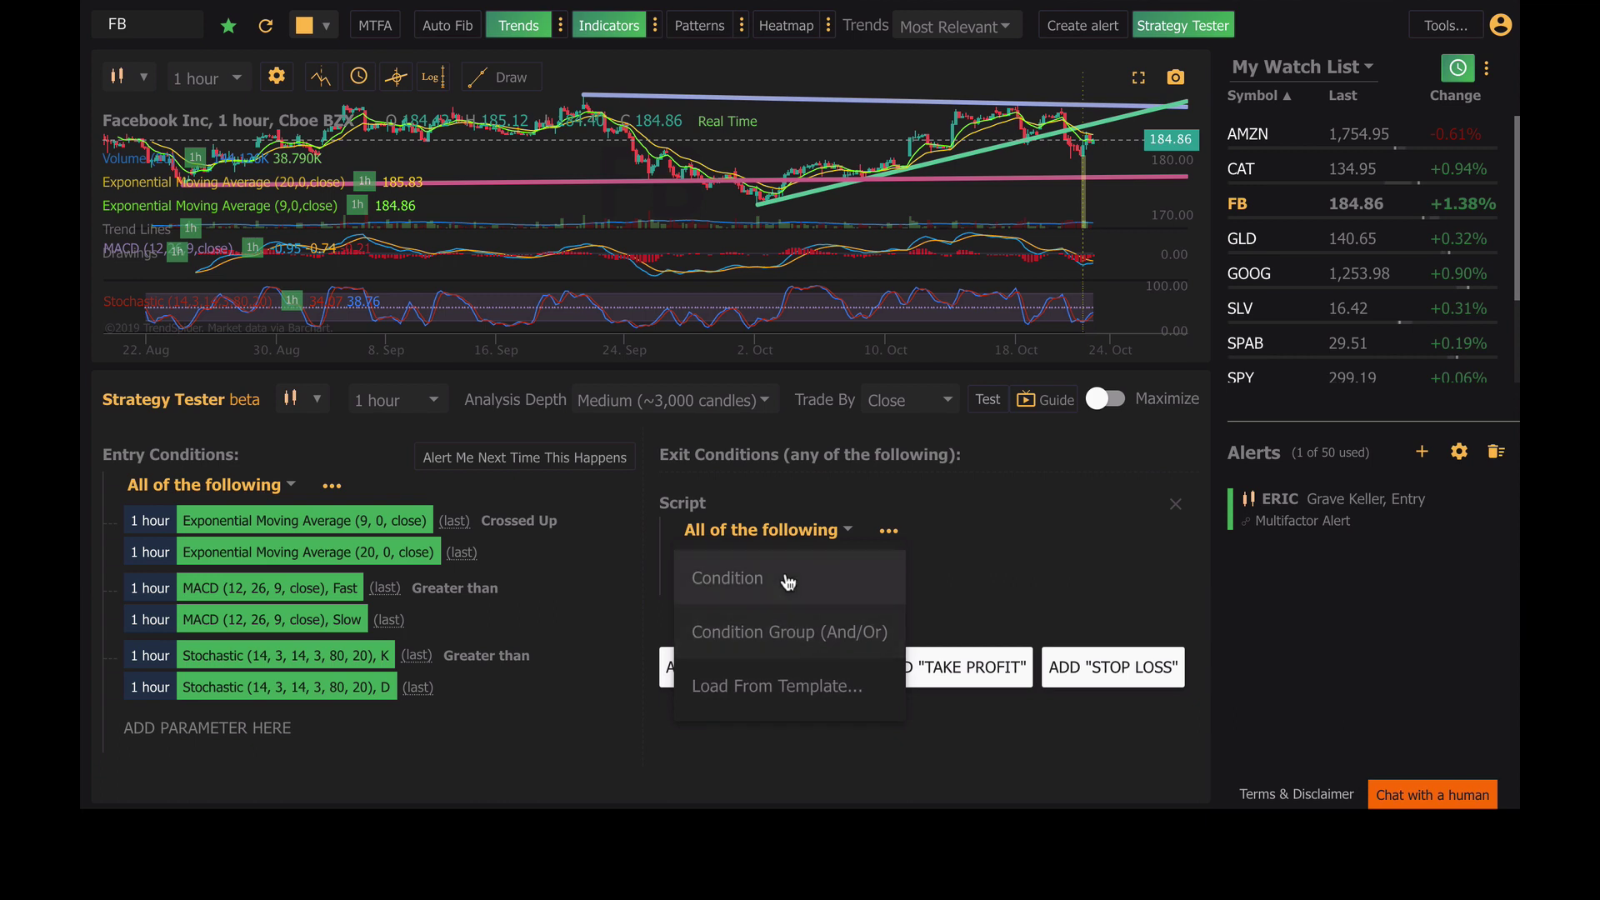
pyautogui.click(782, 576)
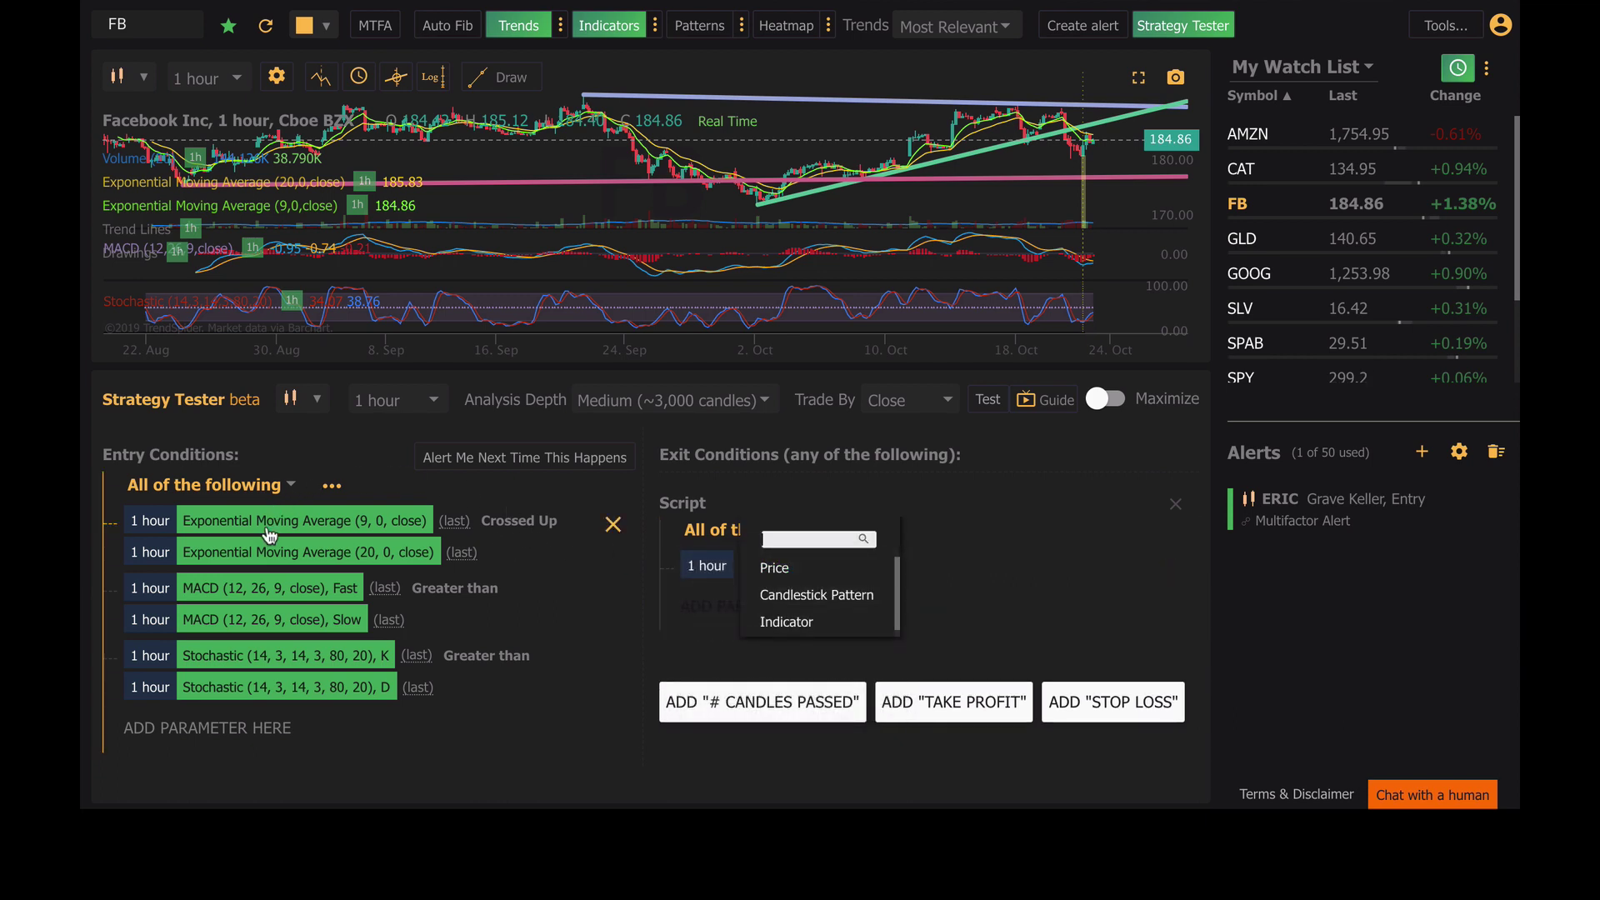
pyautogui.click(790, 622)
pyautogui.click(1054, 595)
pyautogui.scroll(-3, 1073, 602)
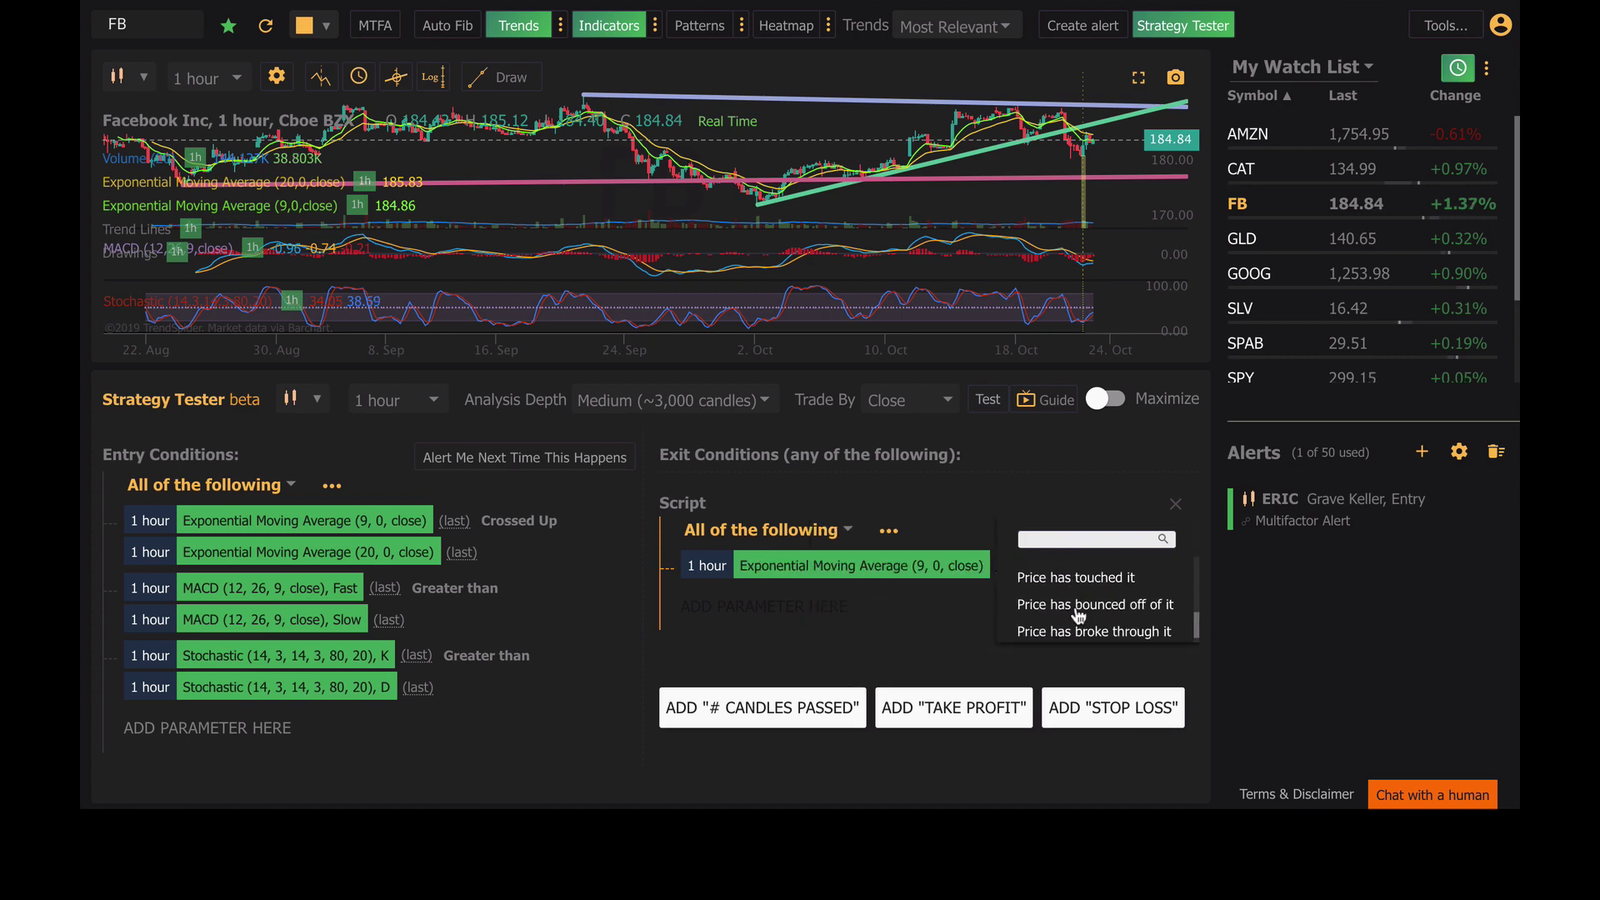
pyautogui.scroll(1, 1093, 616)
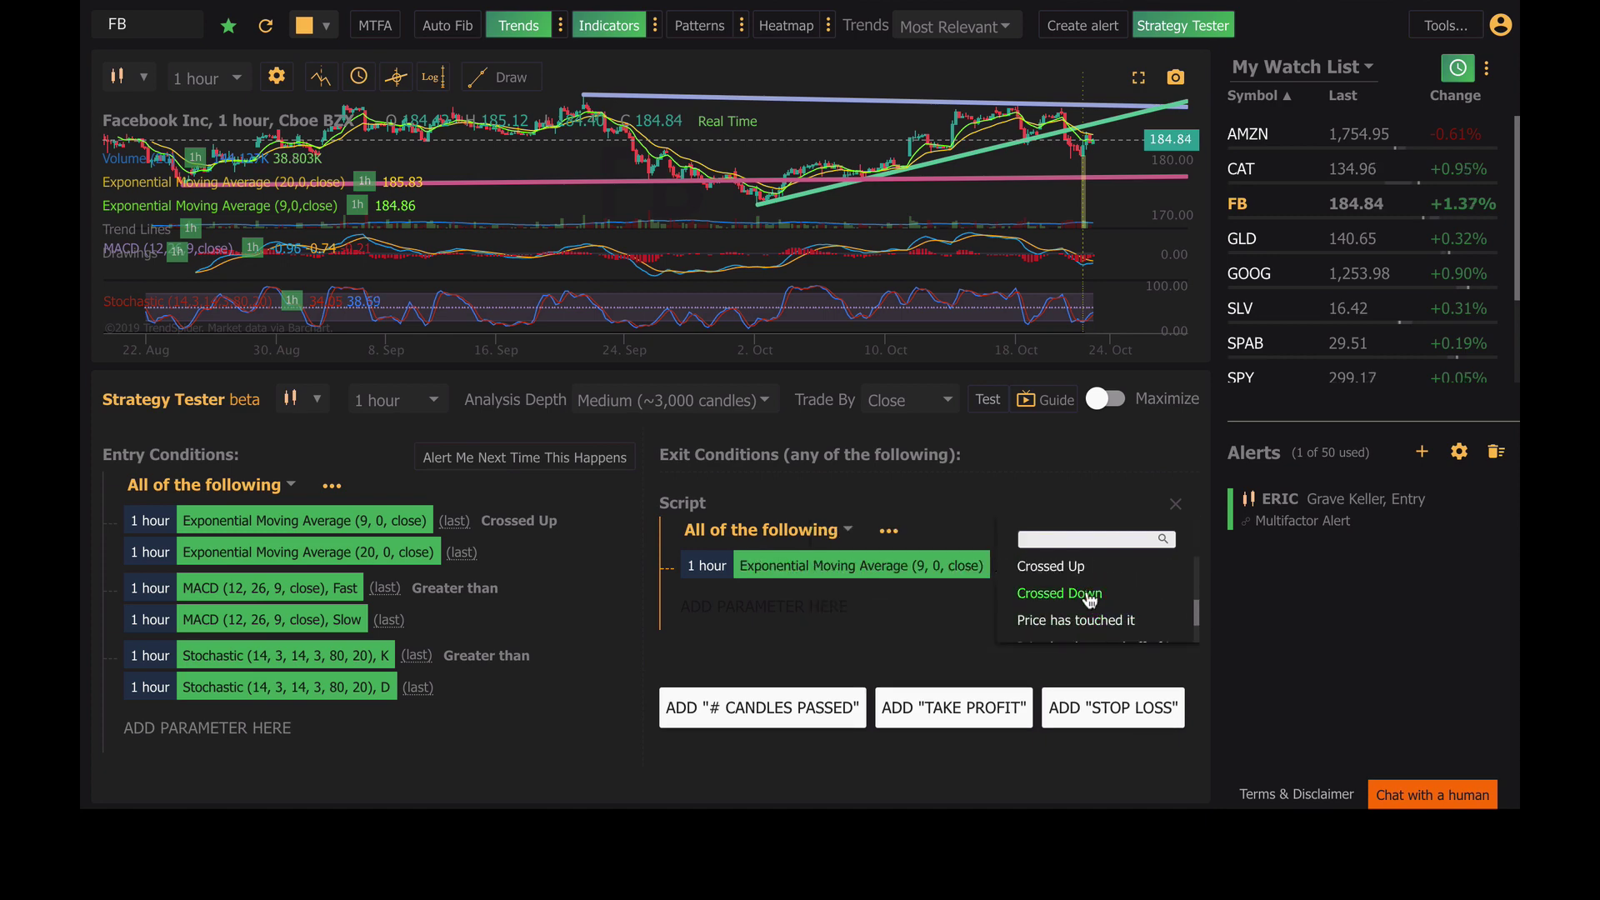
pyautogui.click(1087, 594)
pyautogui.click(764, 625)
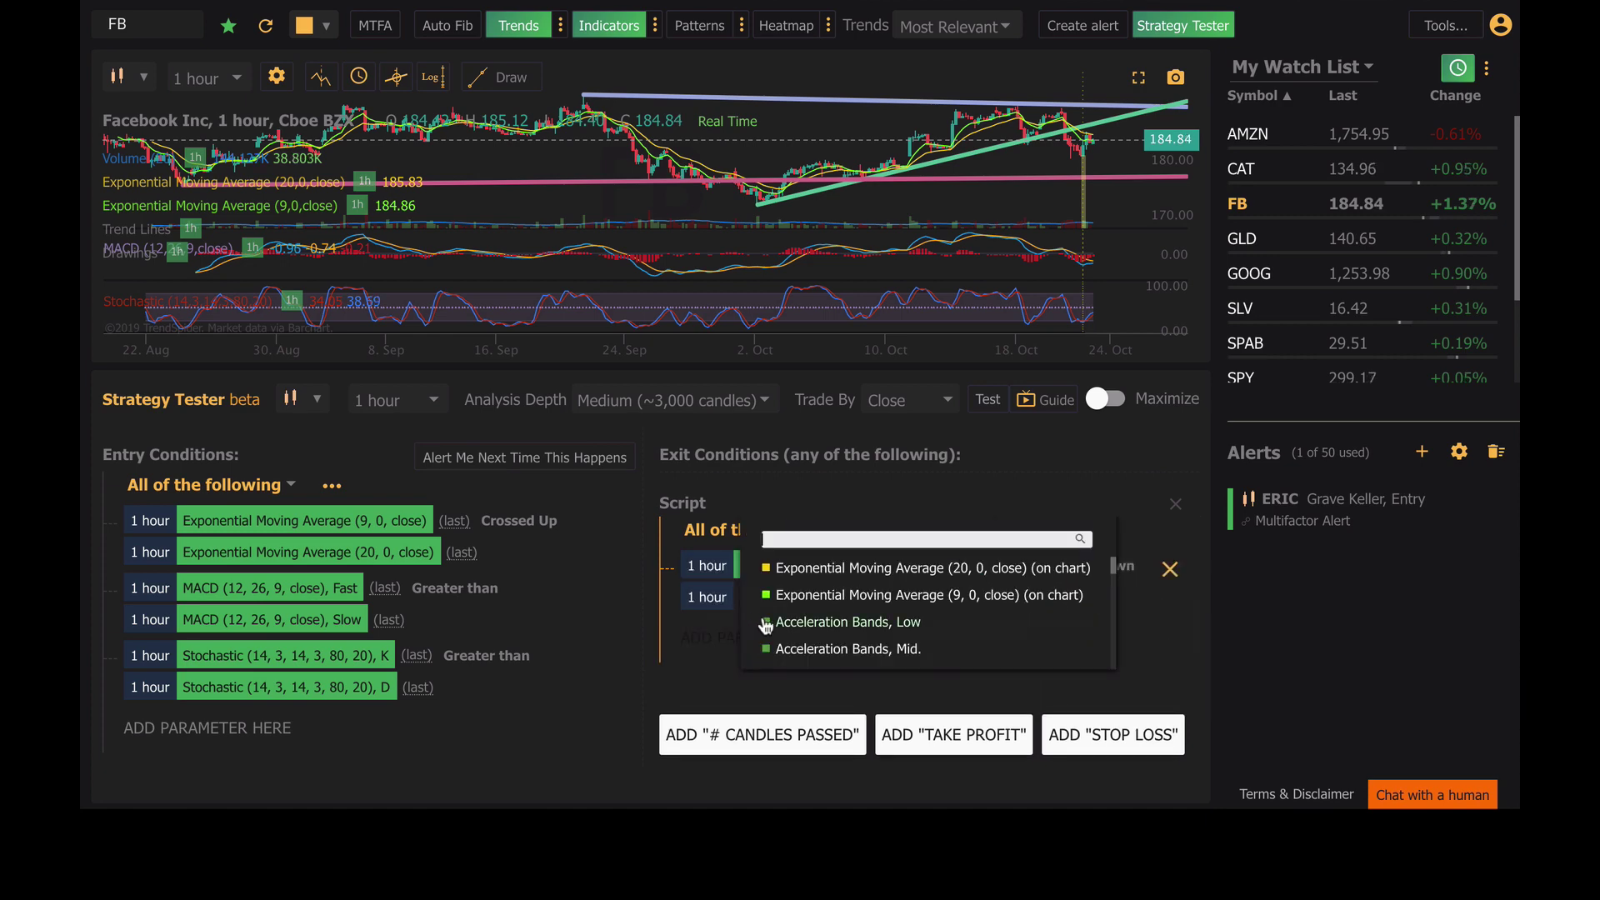
pyautogui.click(925, 568)
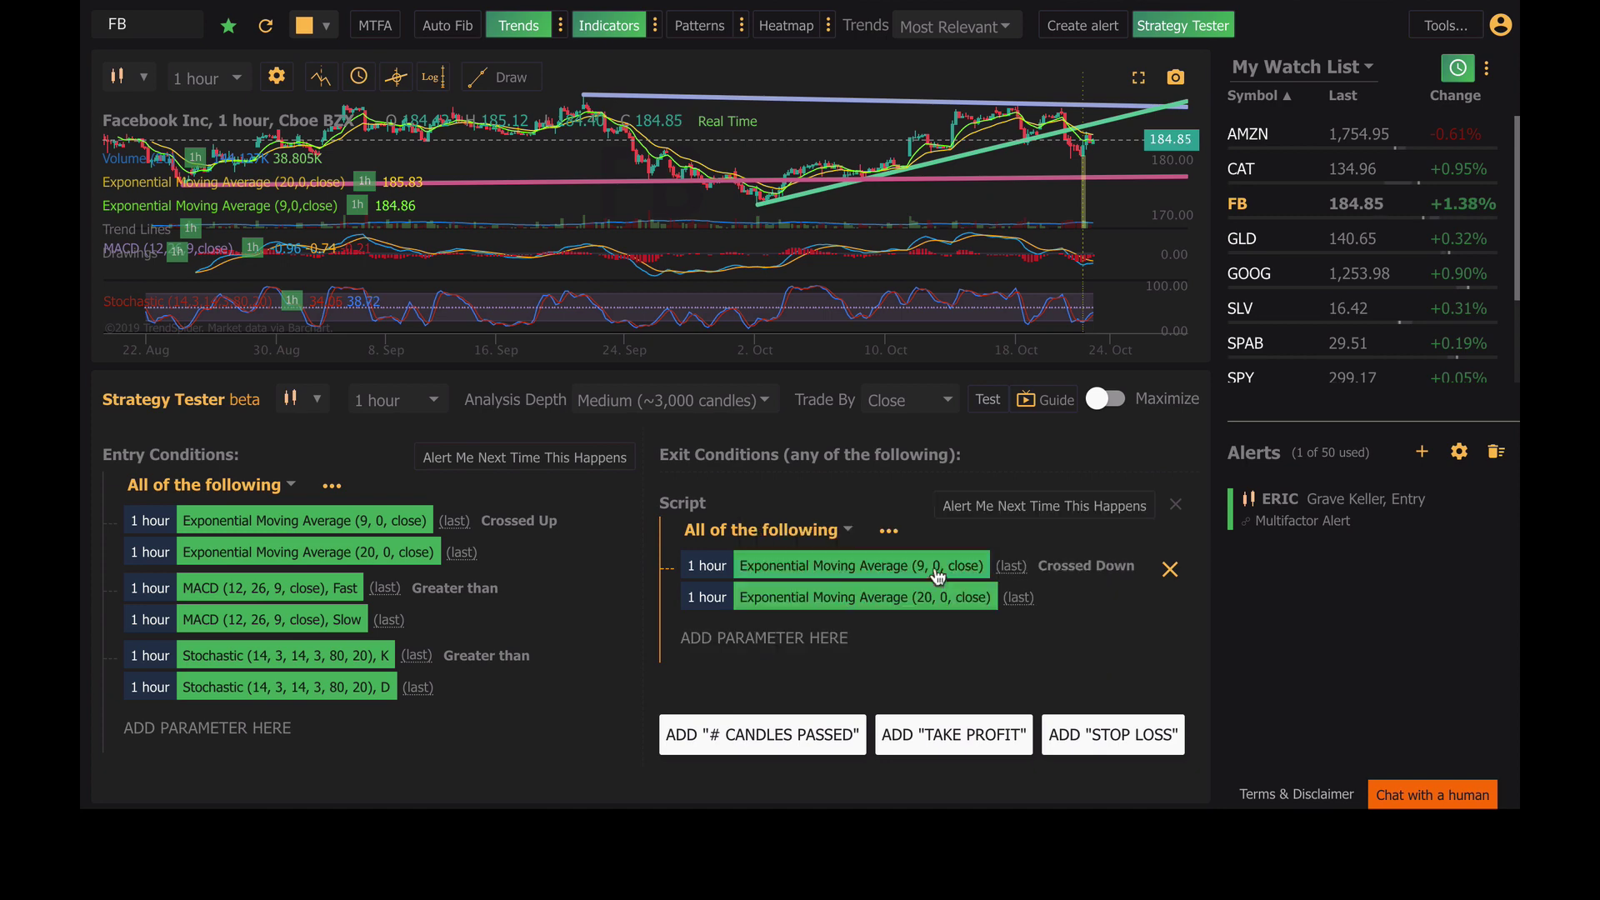
# Add a # Candles Passed exit set to 60 candles
pyautogui.click(830, 738)
pyautogui.scroll(-1, 852, 720)
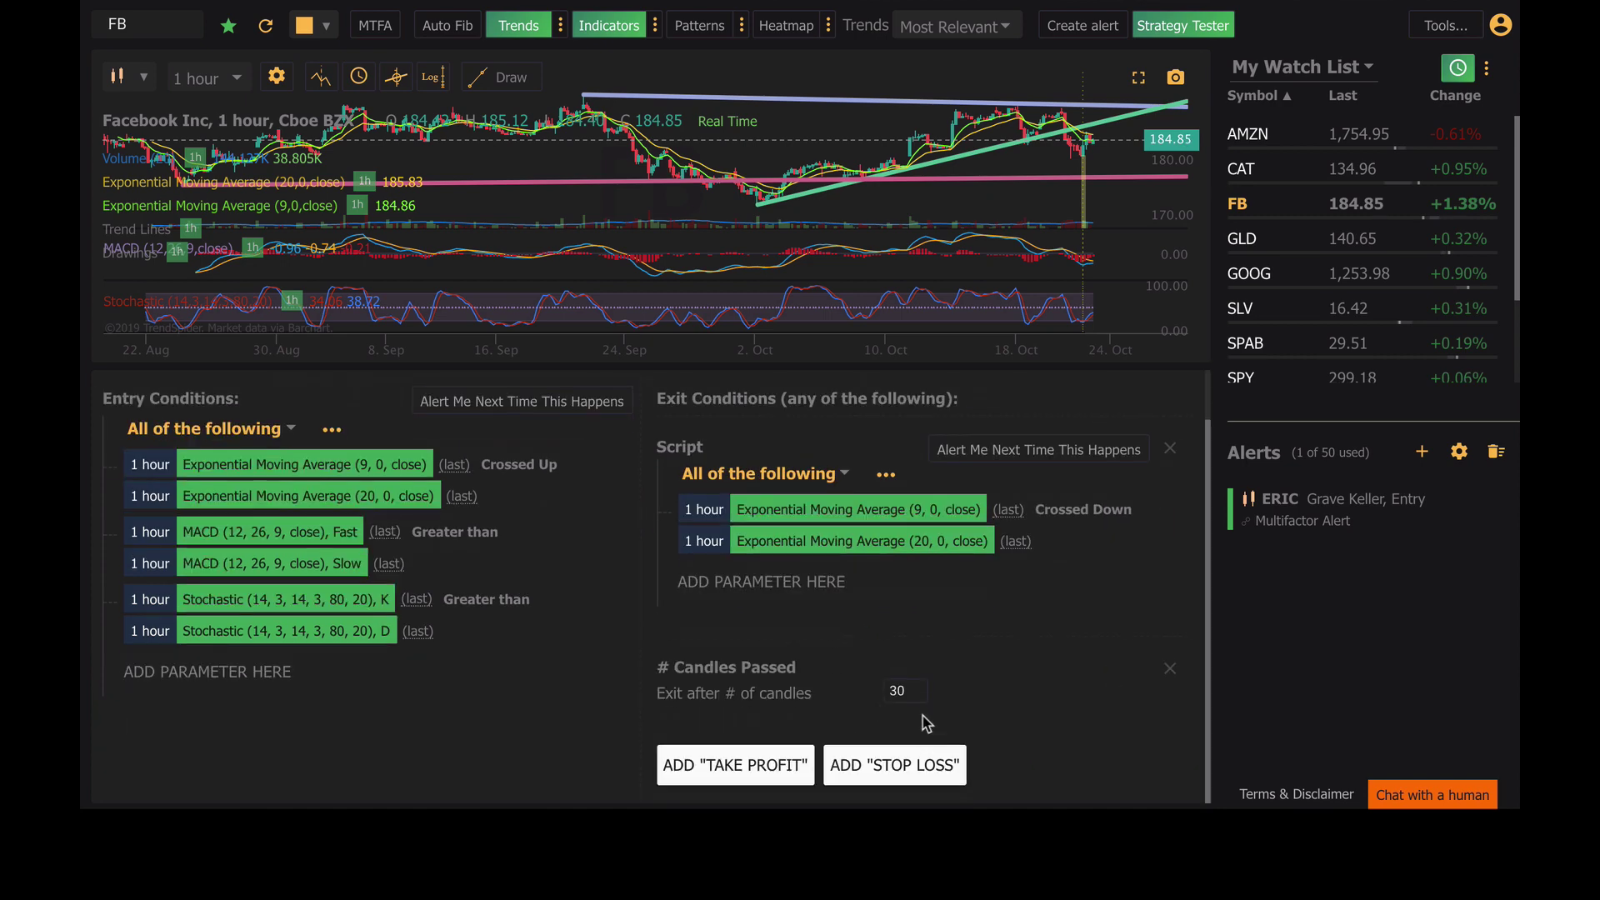
pyautogui.moveTo(907, 691); pyautogui.dragTo(864, 693)
pyautogui.write('60')
# Add a 25% Take Profit exit and a 5% Stop Loss exit
pyautogui.click(800, 768)
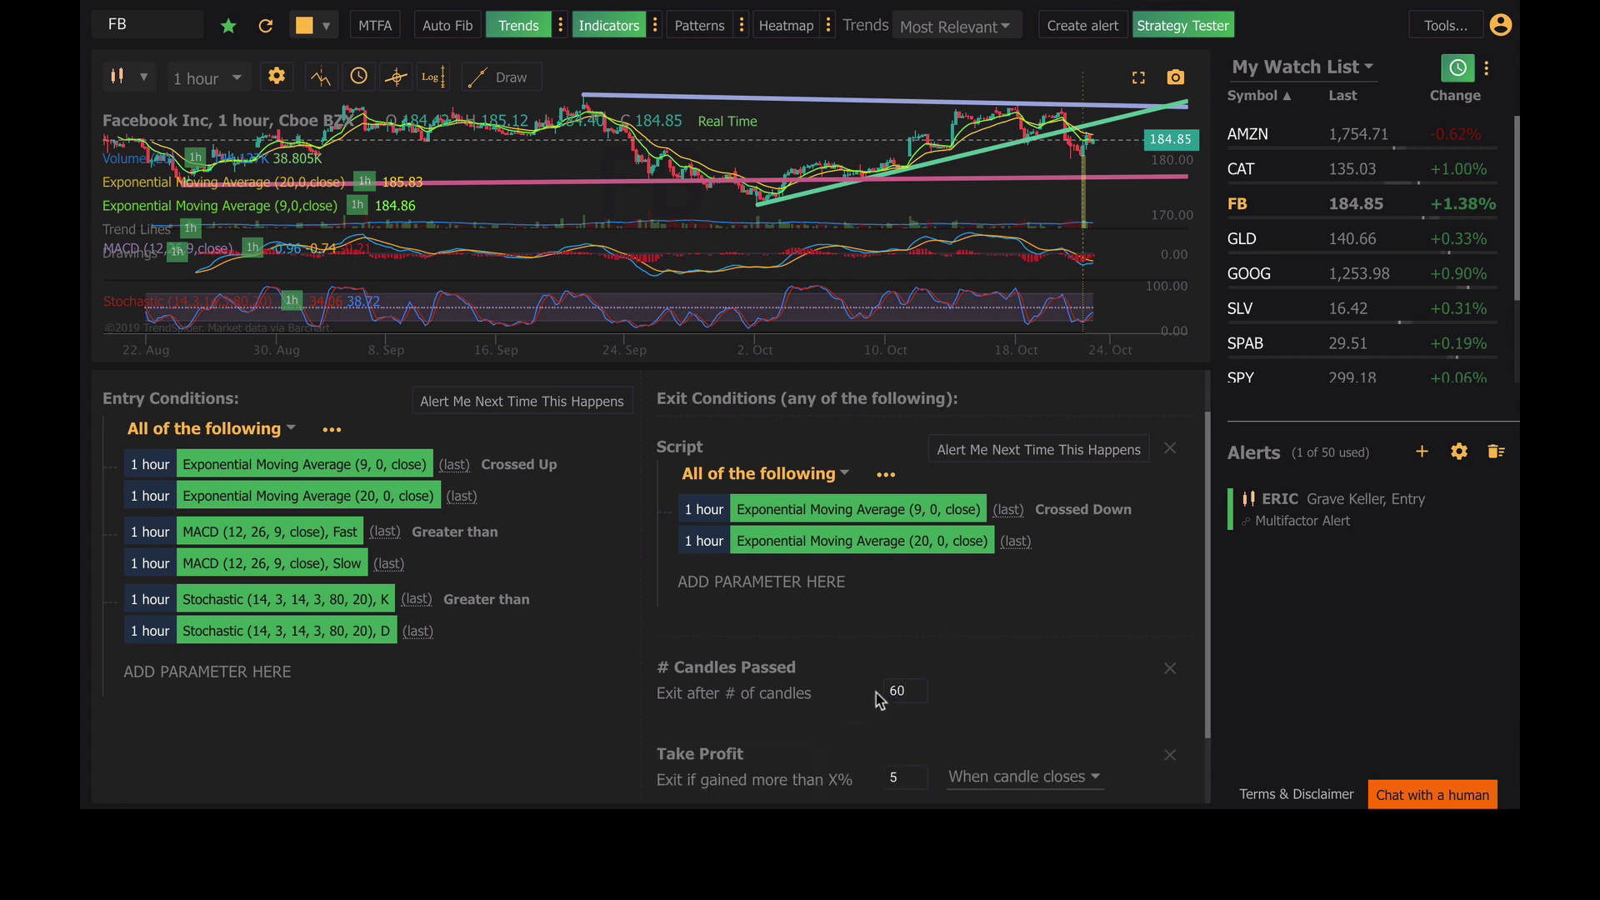
pyautogui.doubleClick(901, 764)
pyautogui.write('25')
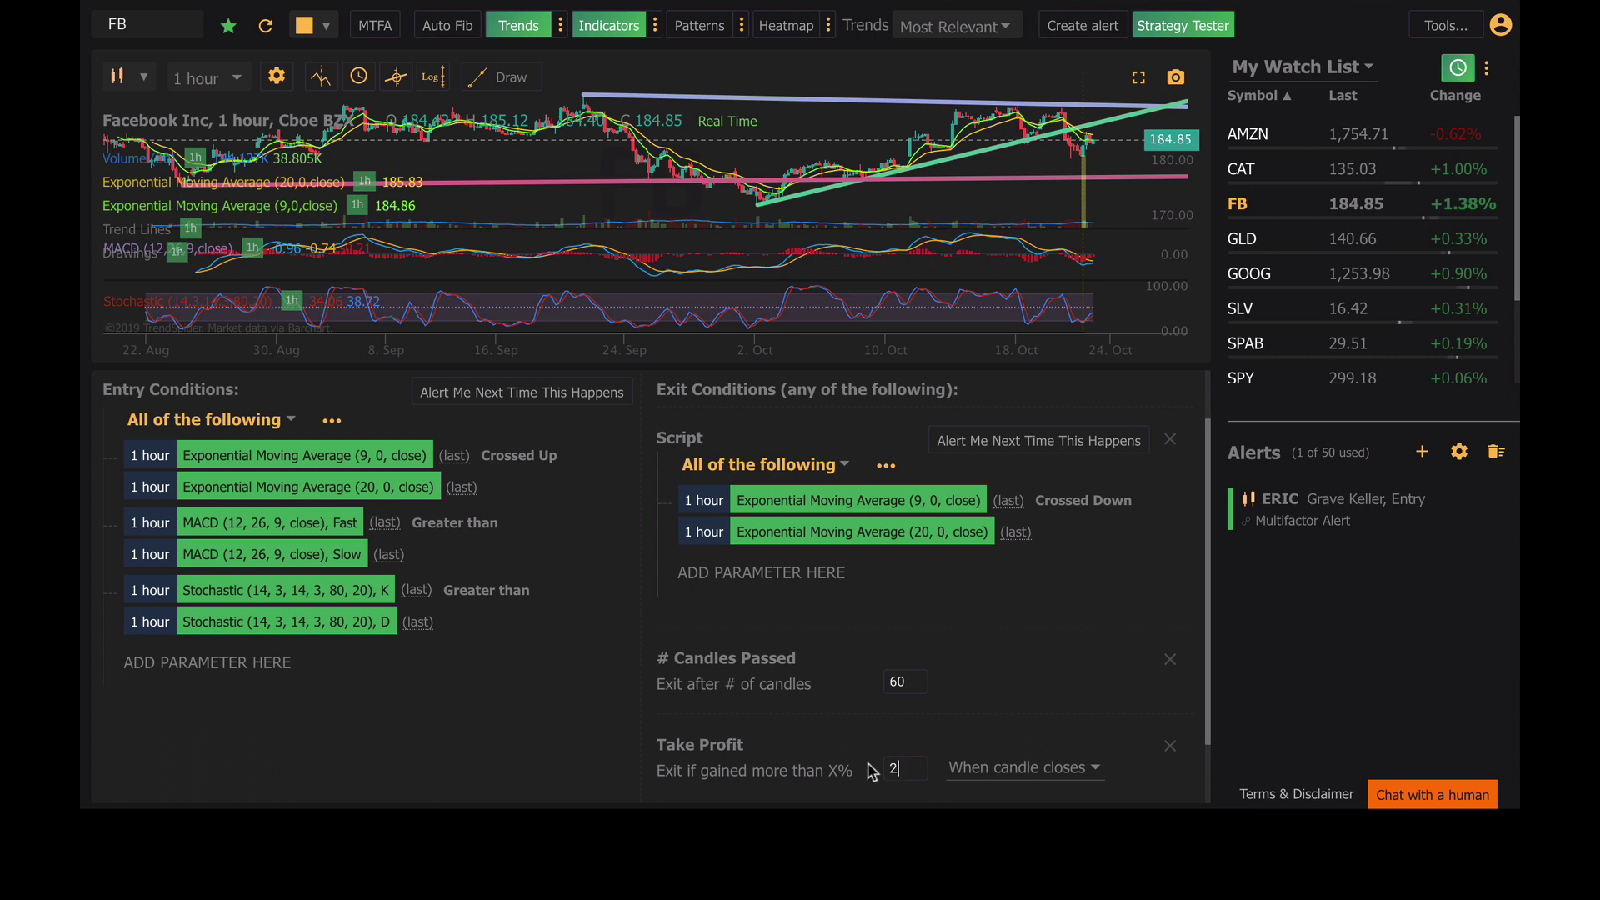
pyautogui.scroll(-1, 925, 716)
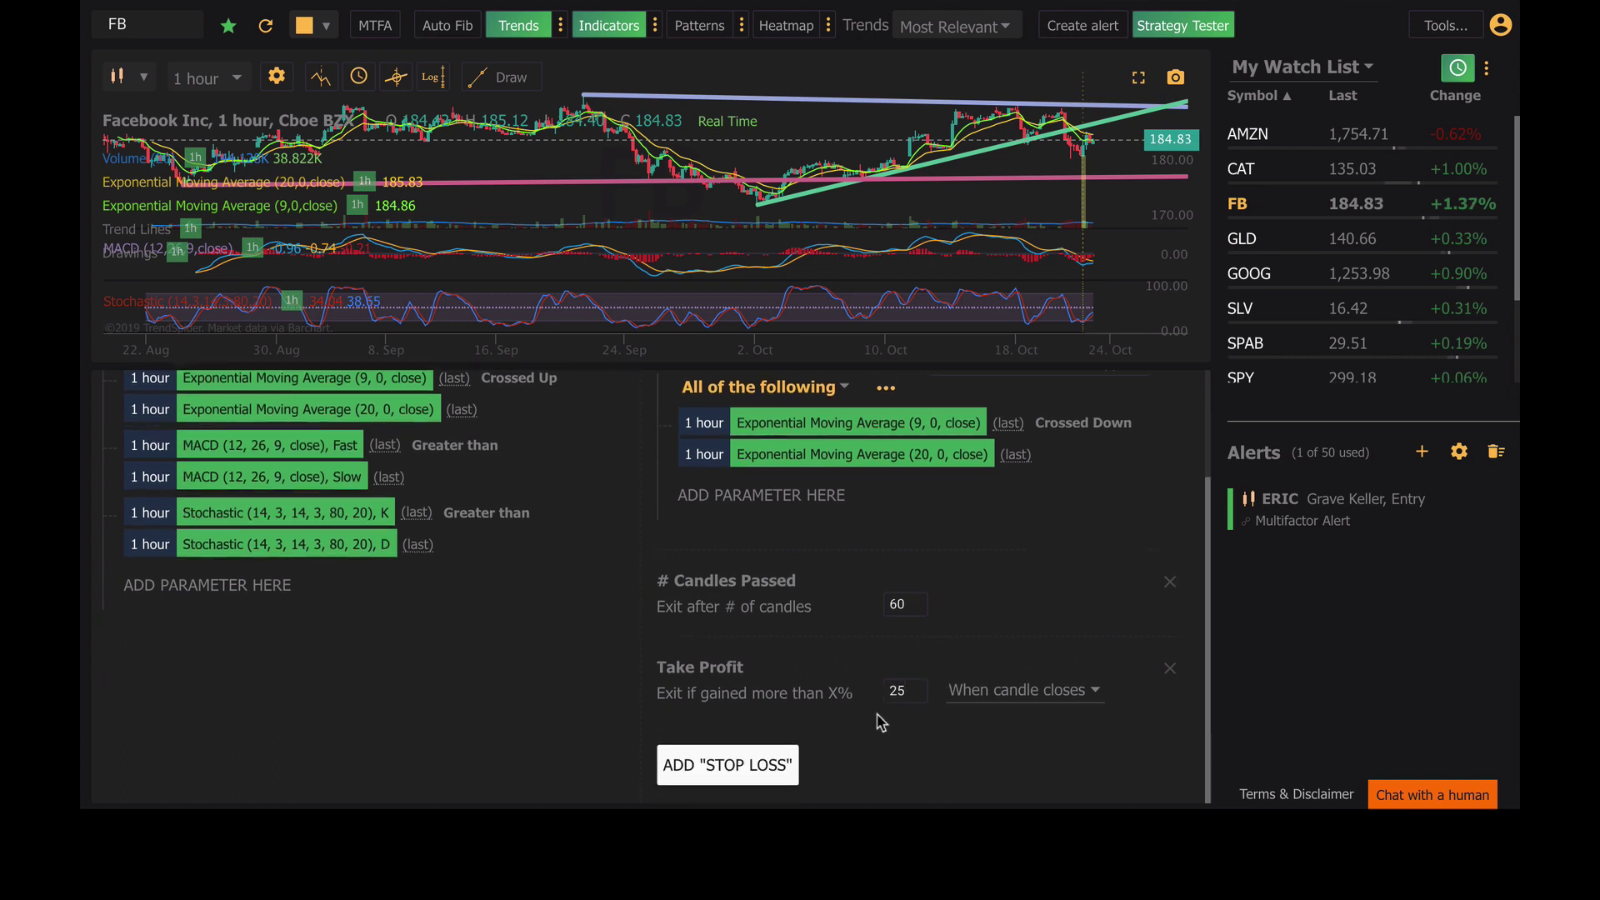
pyautogui.click(765, 771)
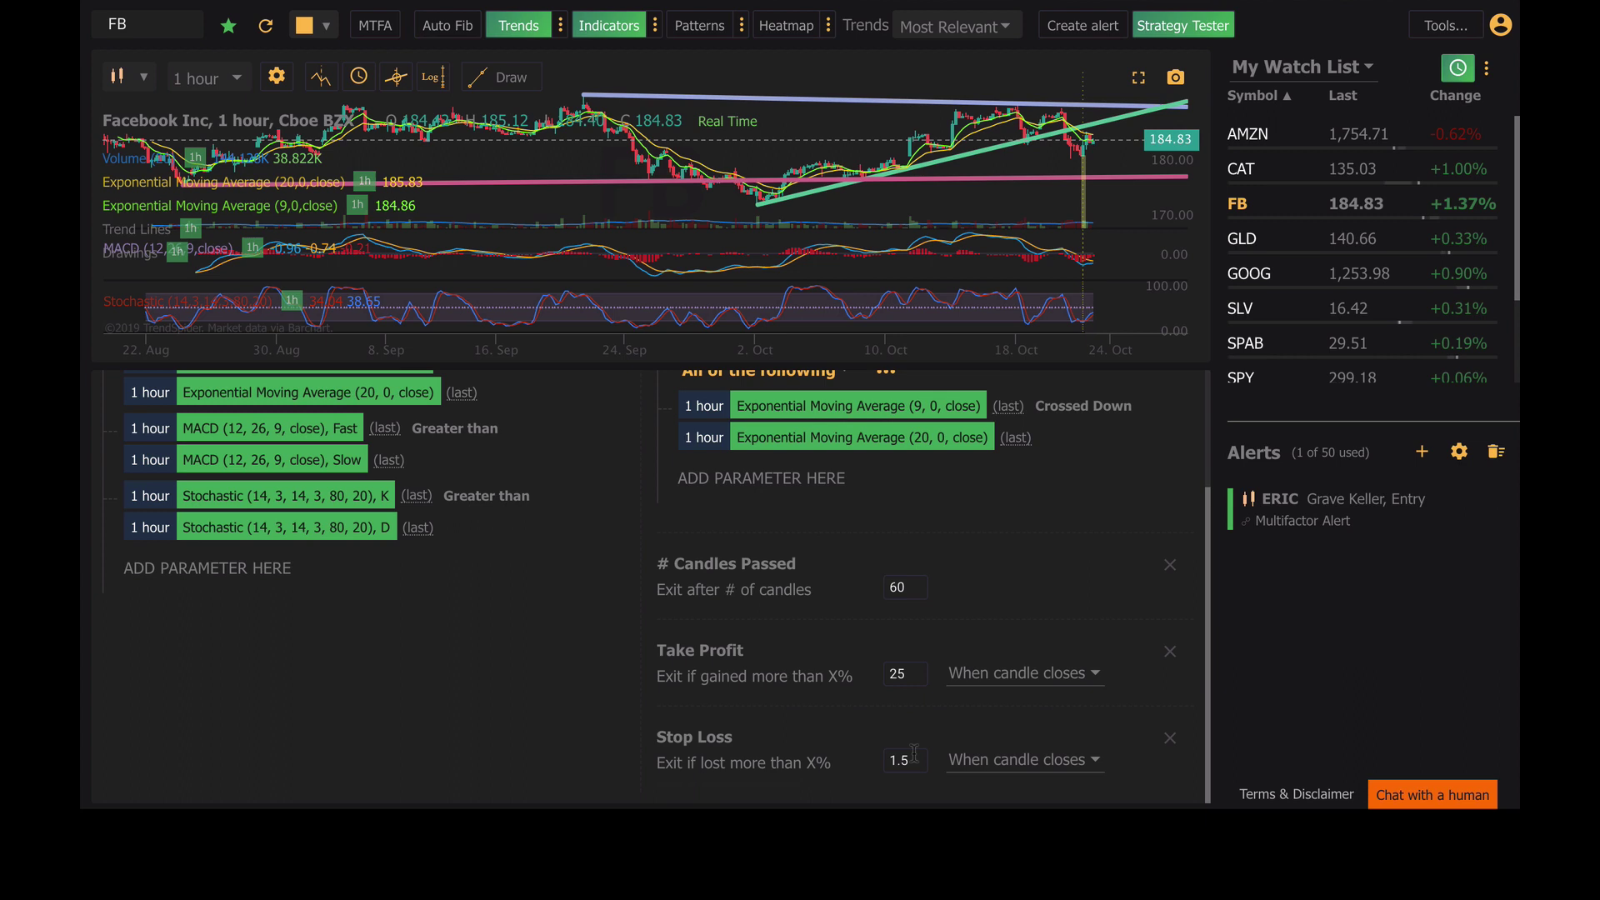
pyautogui.doubleClick(899, 760)
pyautogui.write('5')
# Set both Take Profit and Stop Loss to trigger immediately at the given level
pyautogui.click(1076, 679)
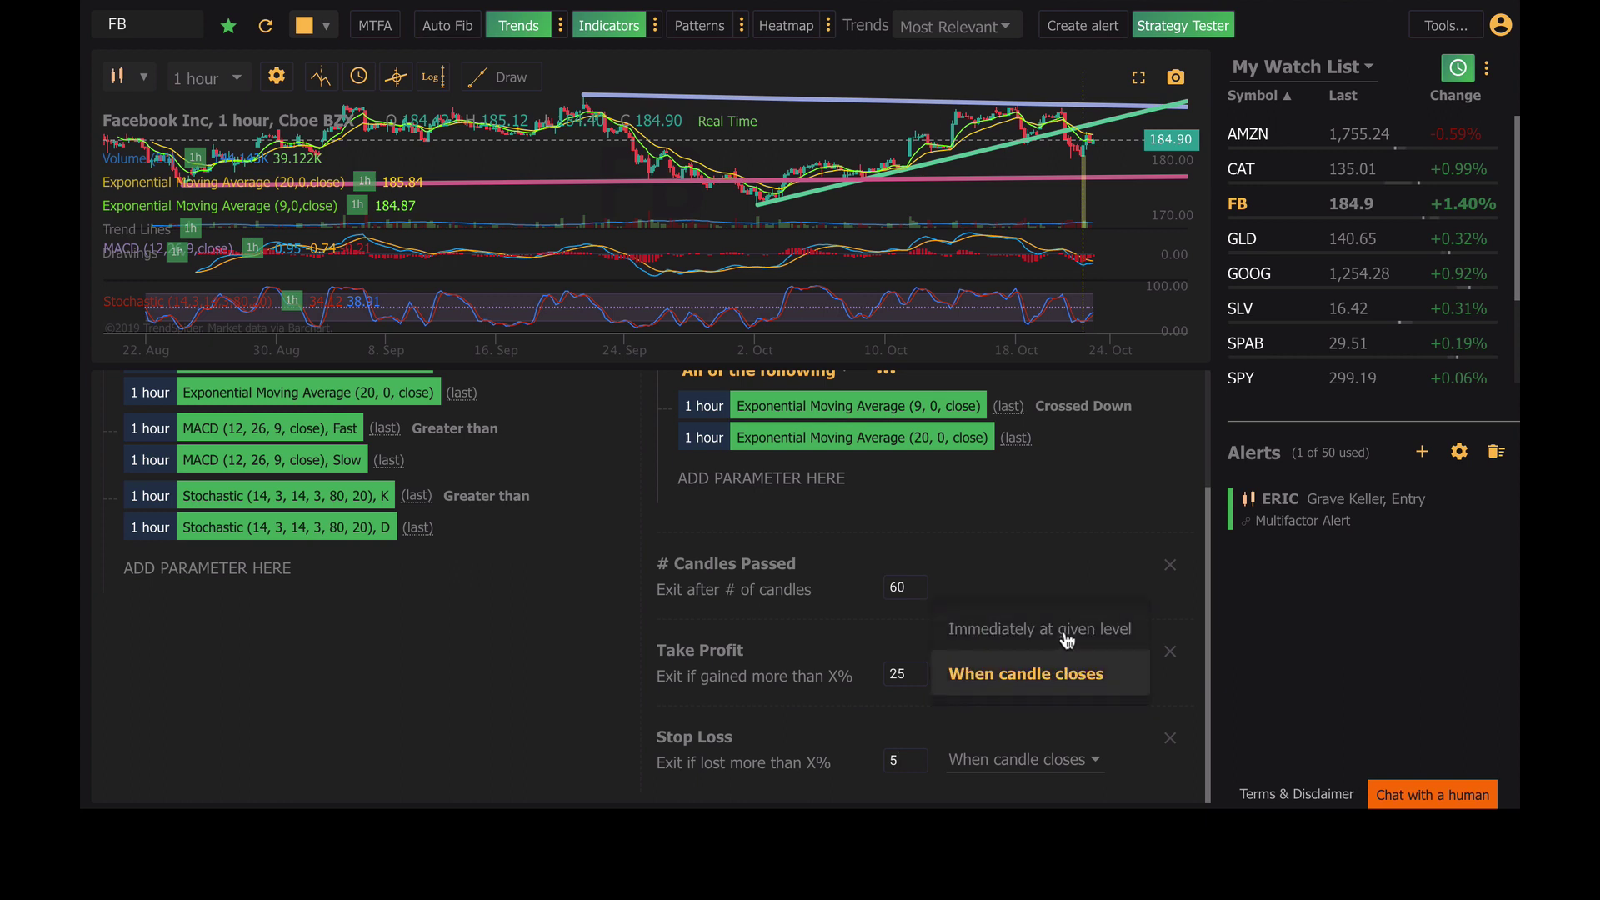
pyautogui.click(1066, 638)
pyautogui.click(1064, 761)
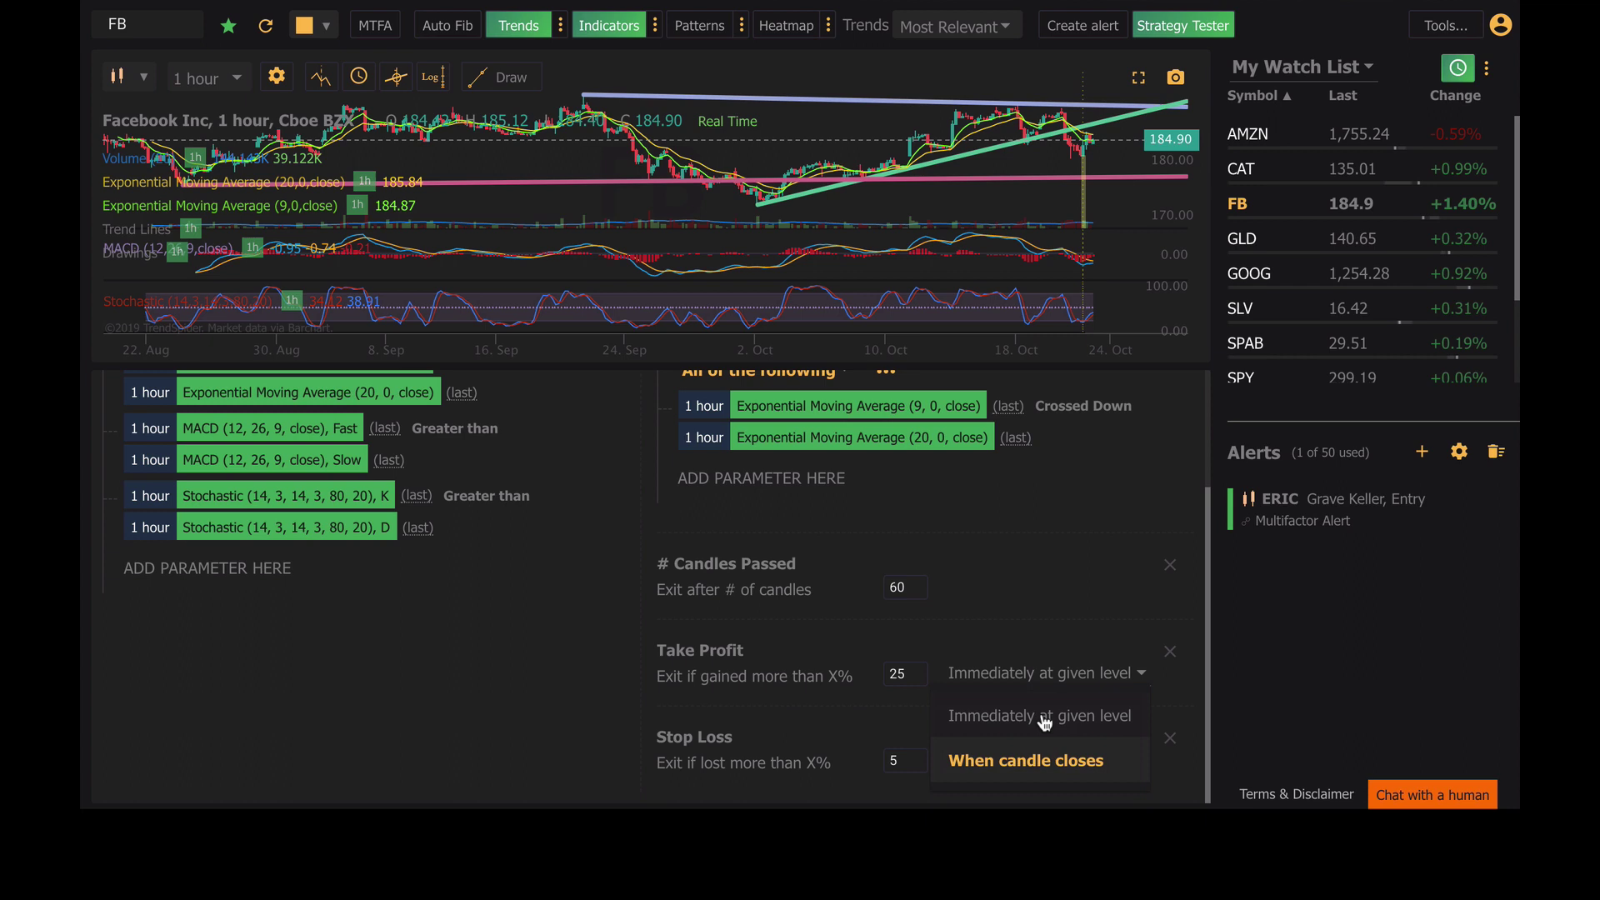
pyautogui.click(1044, 720)
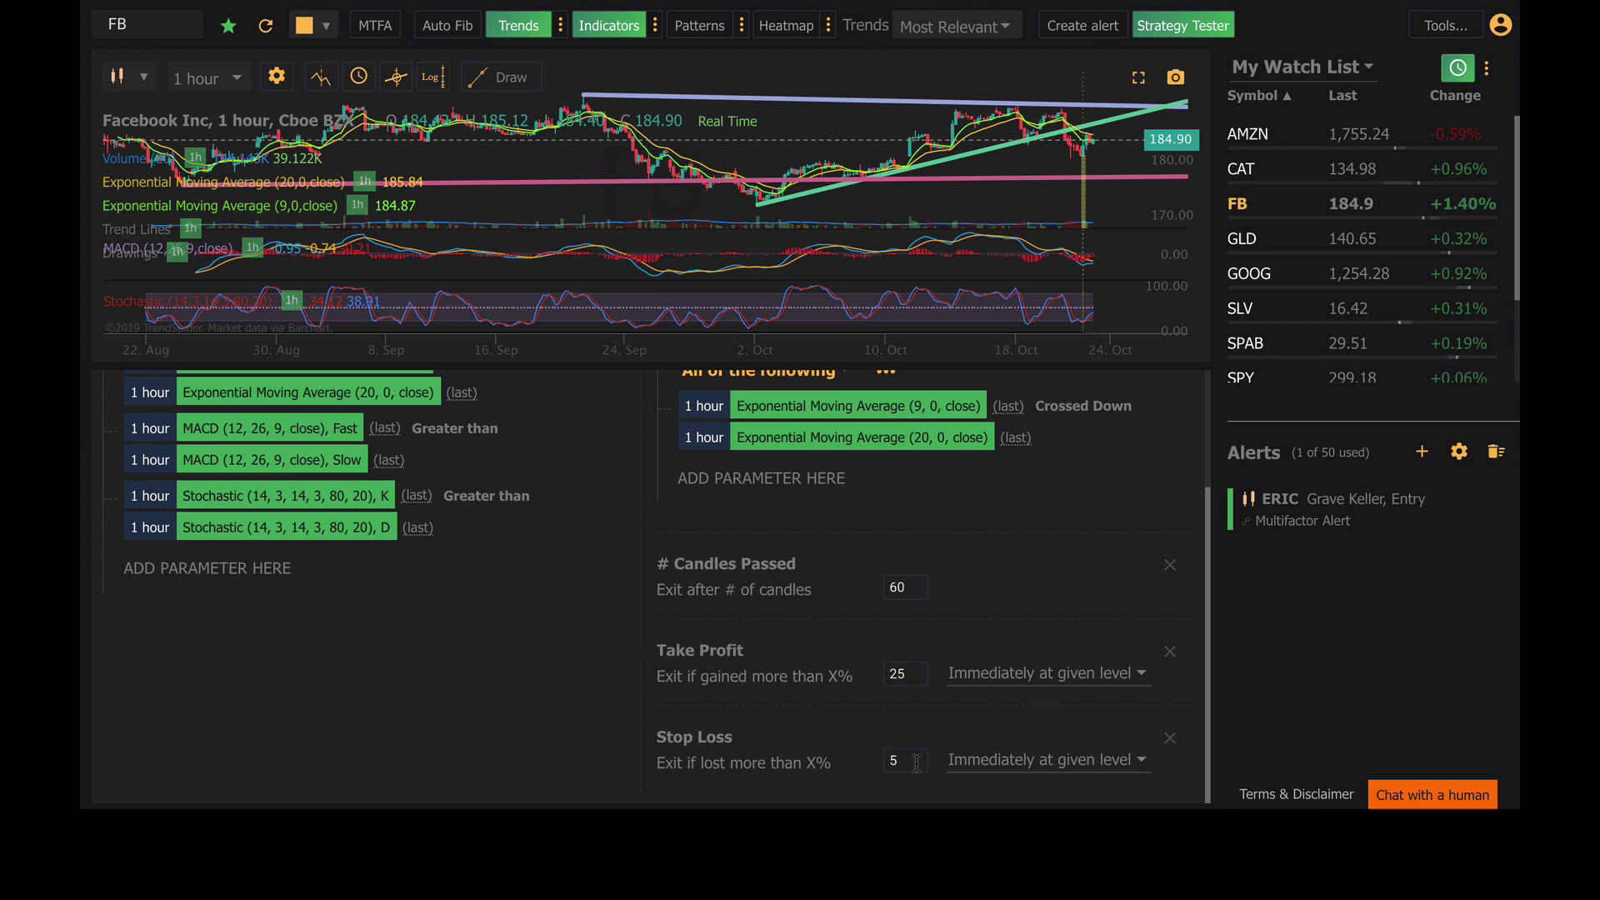
pyautogui.scroll(2, 934, 725)
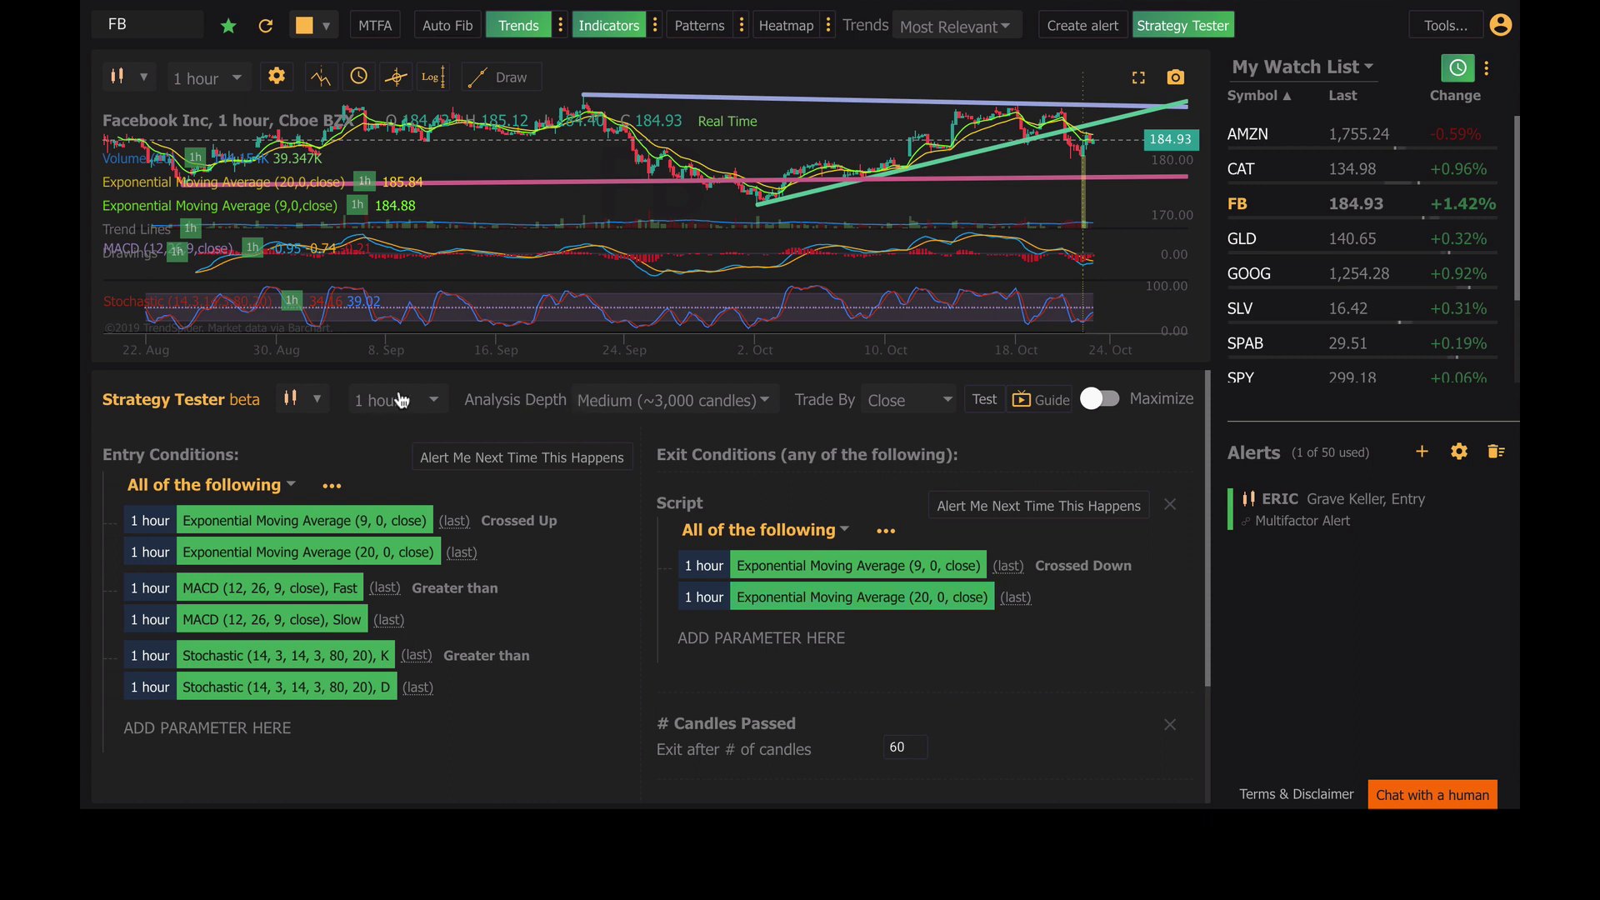
pyautogui.click(423, 411)
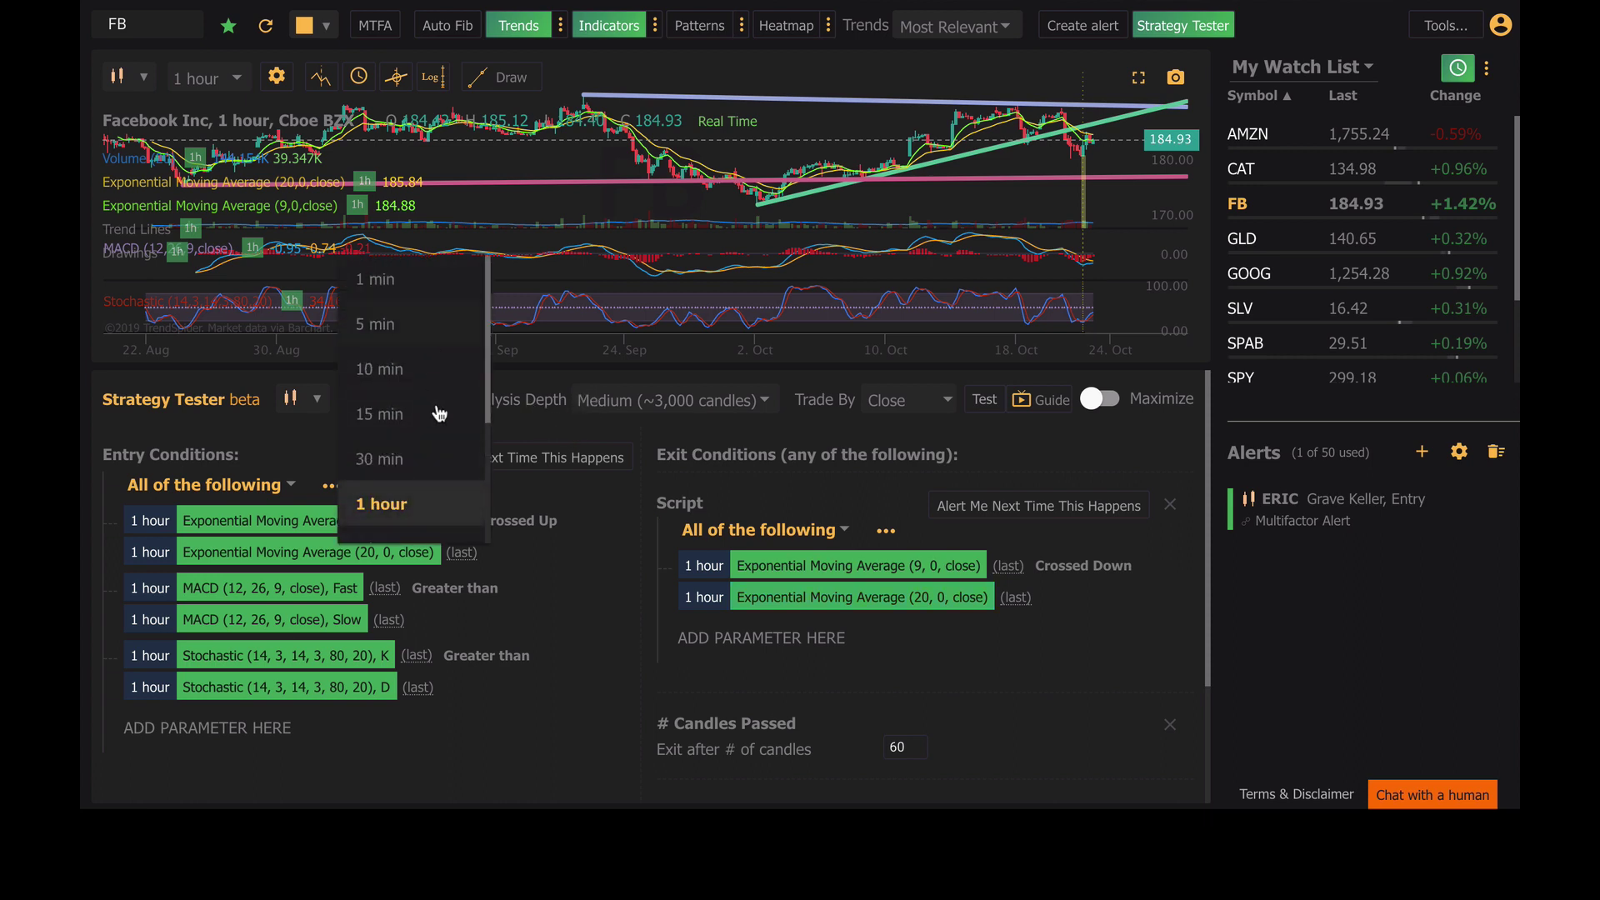
pyautogui.scroll(-2, 439, 415)
pyautogui.click(446, 300)
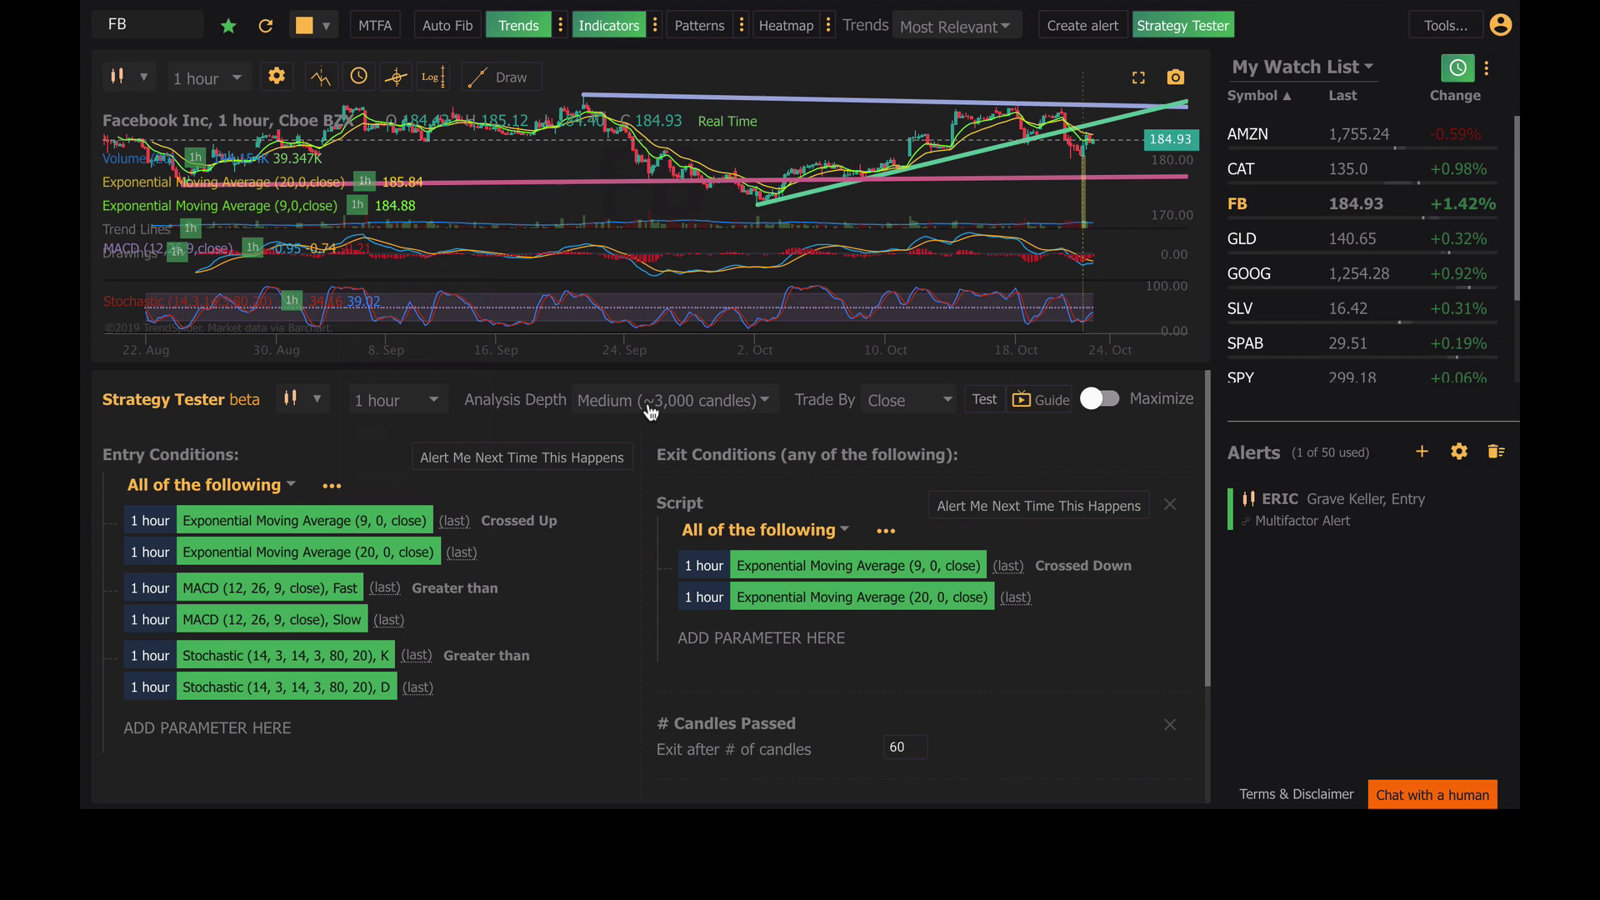
pyautogui.click(660, 410)
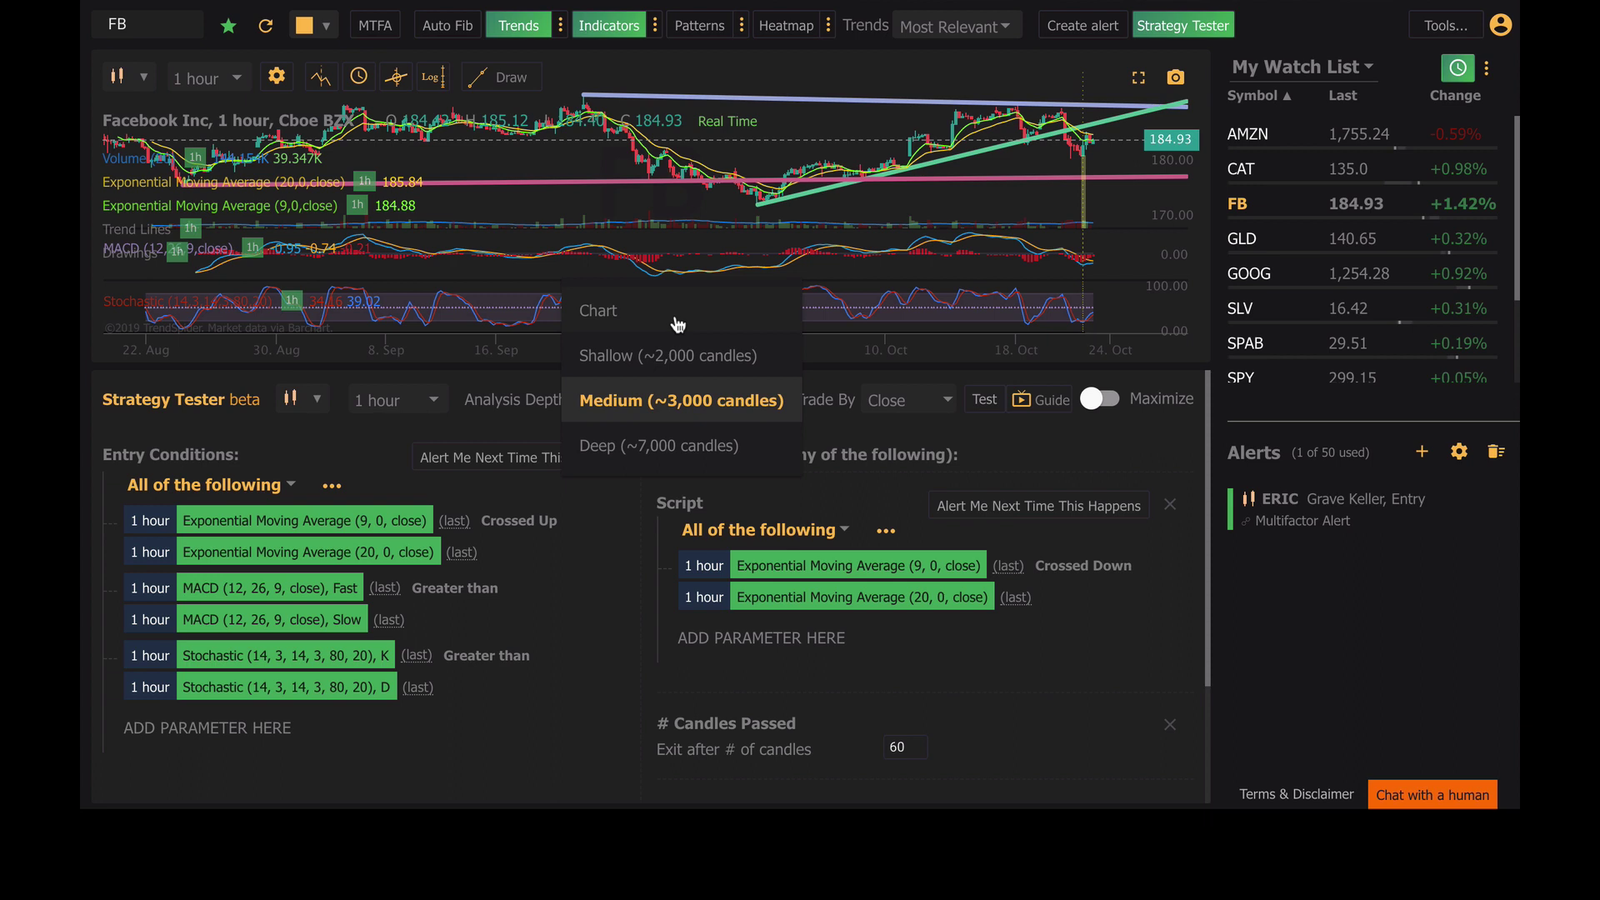
pyautogui.click(671, 419)
pyautogui.click(932, 402)
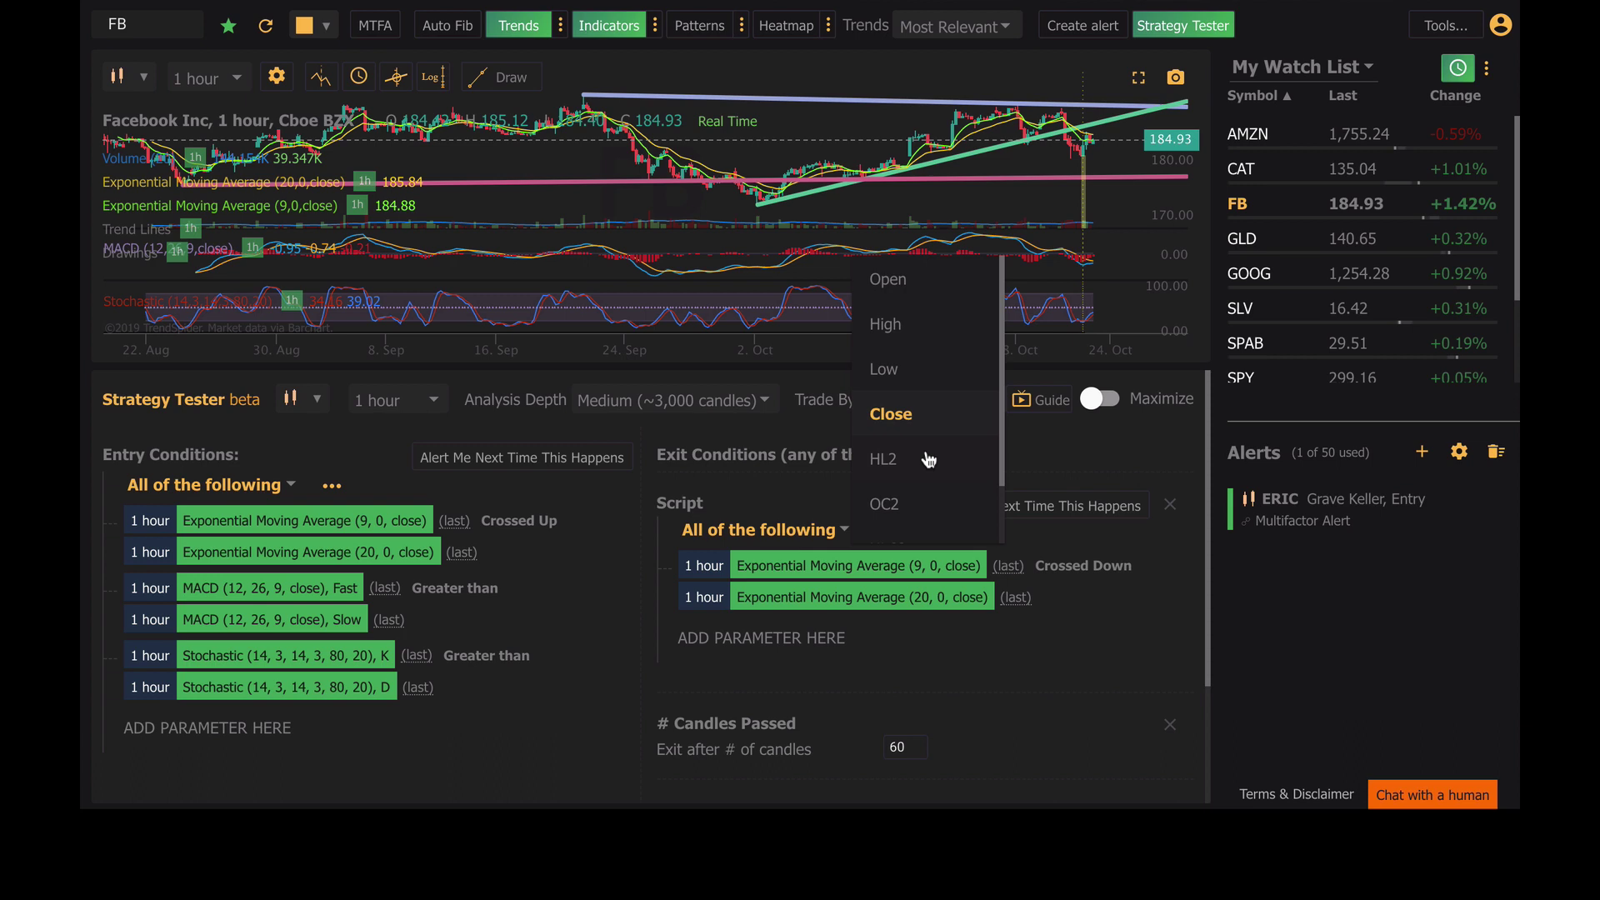
pyautogui.scroll(-1, 929, 460)
pyautogui.click(942, 343)
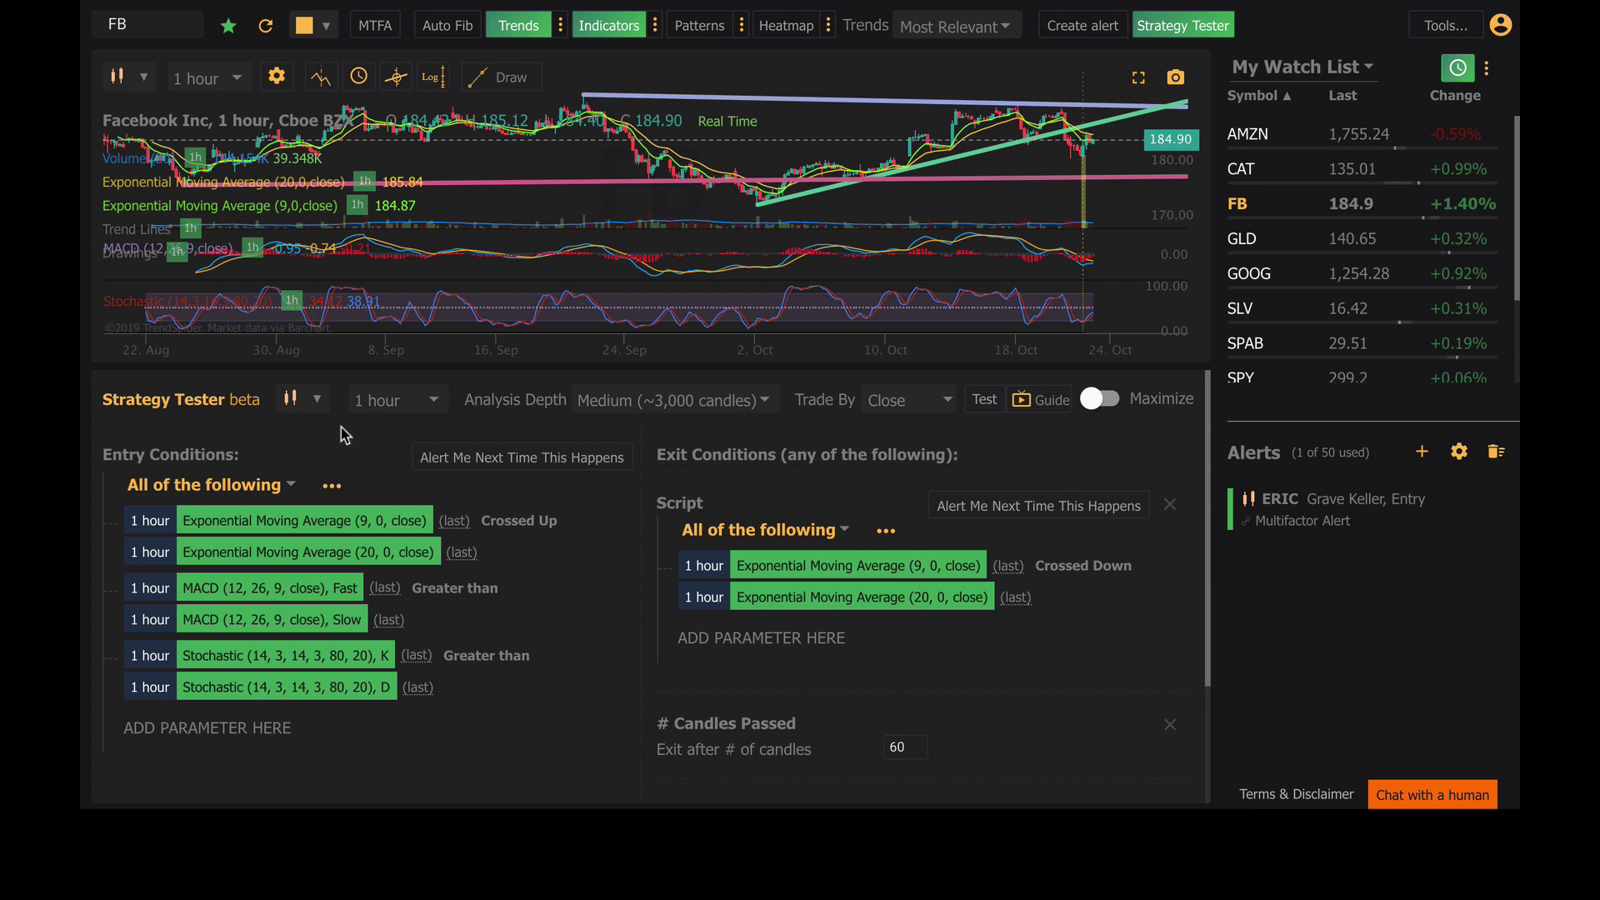
pyautogui.click(299, 400)
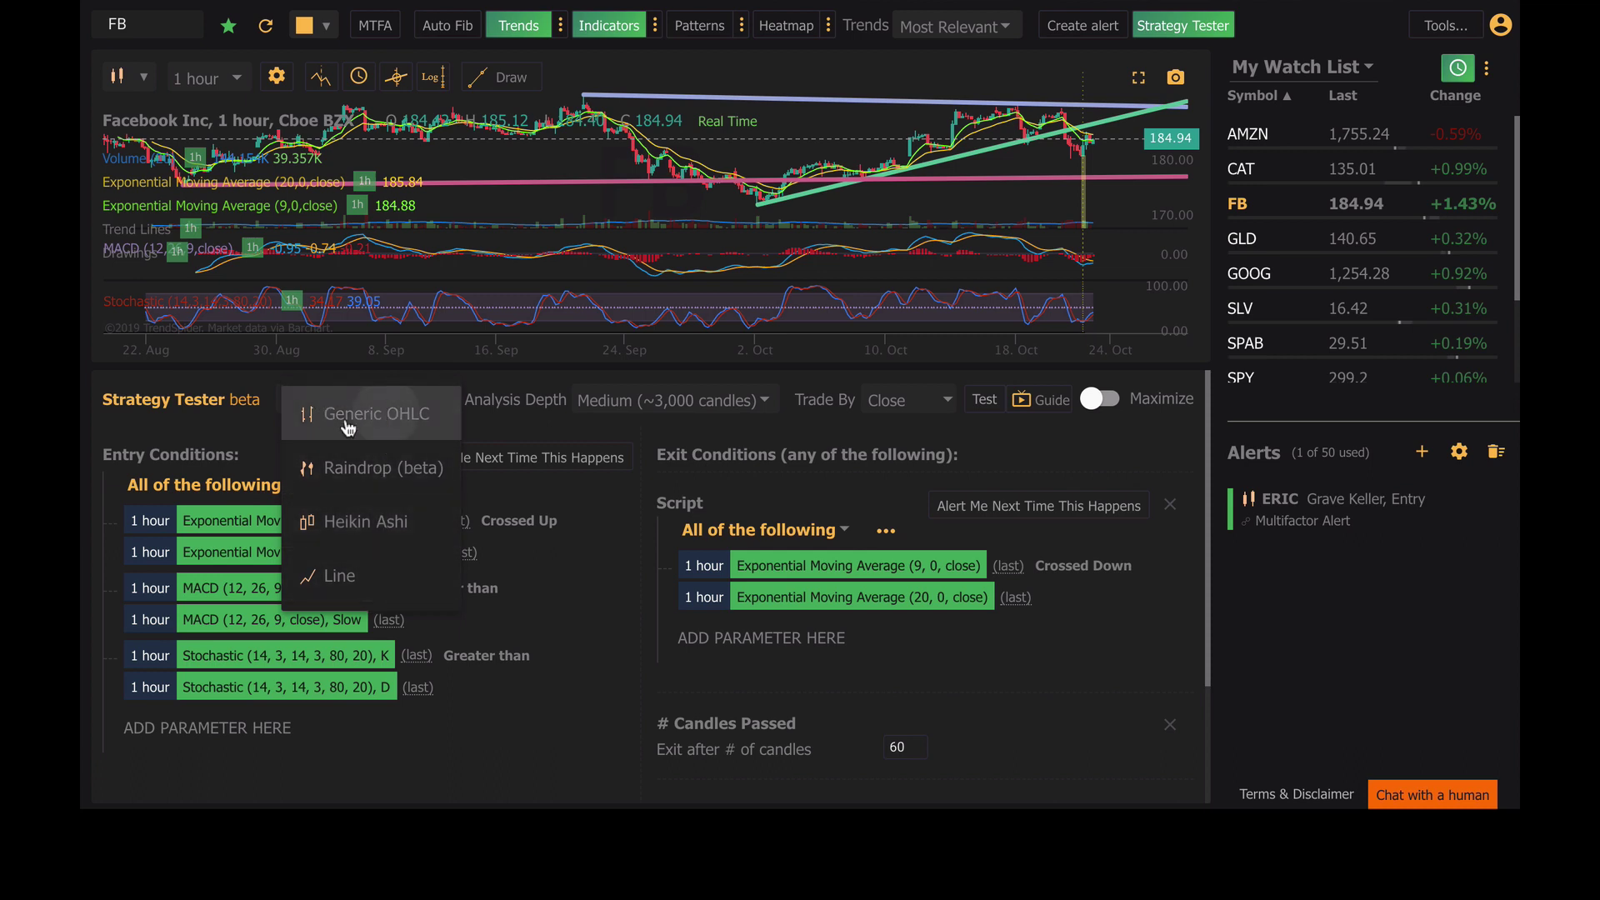
pyautogui.click(388, 419)
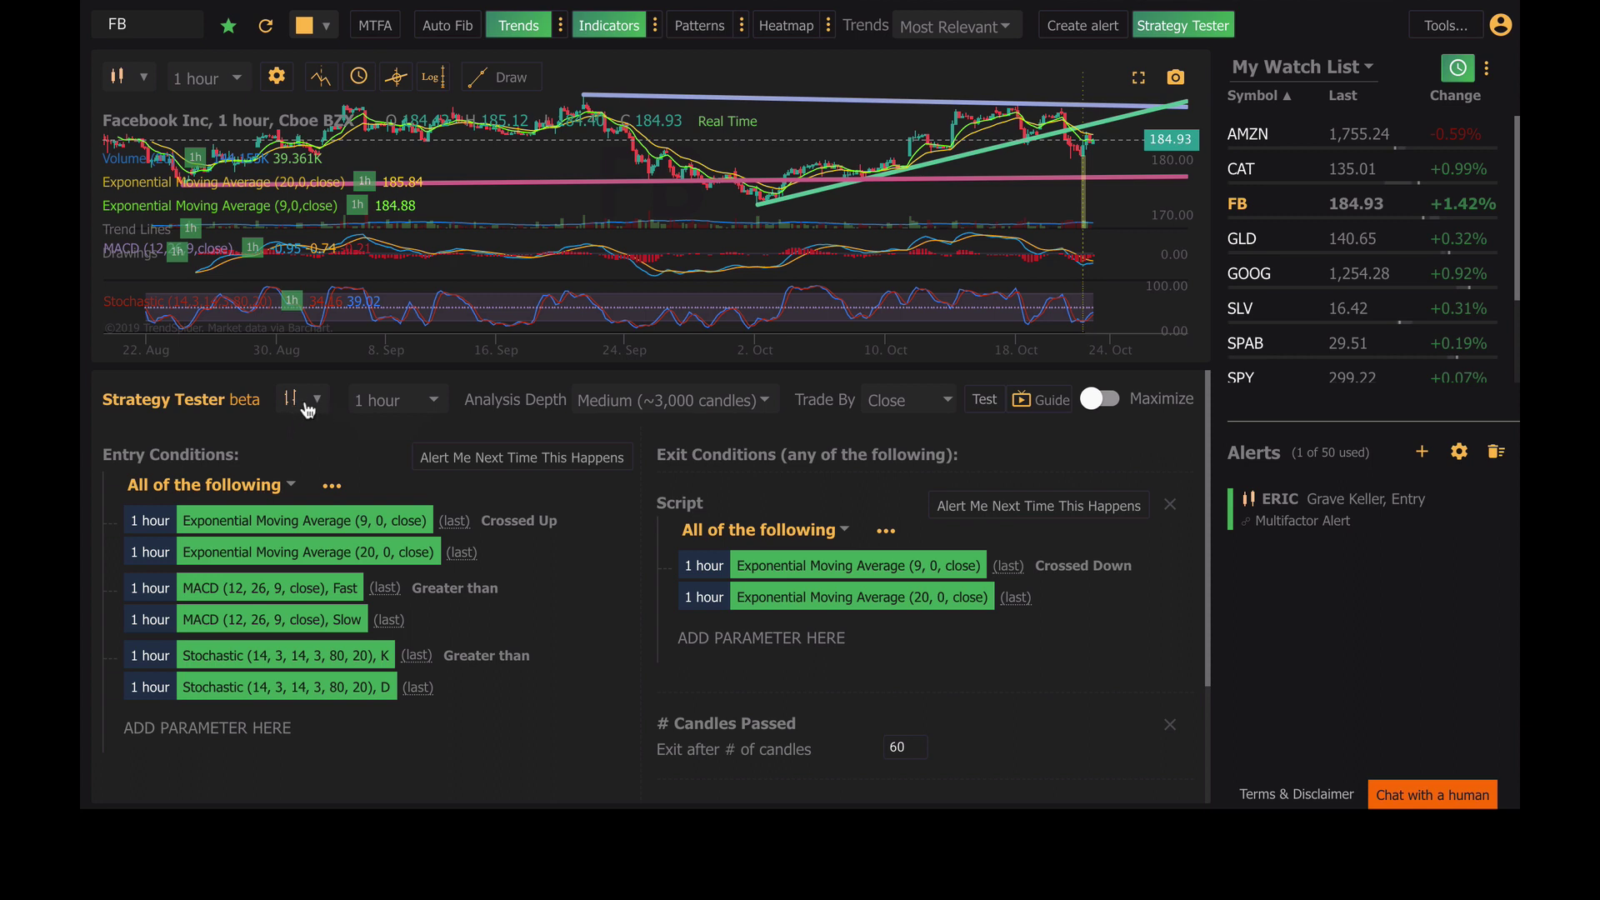
pyautogui.click(308, 408)
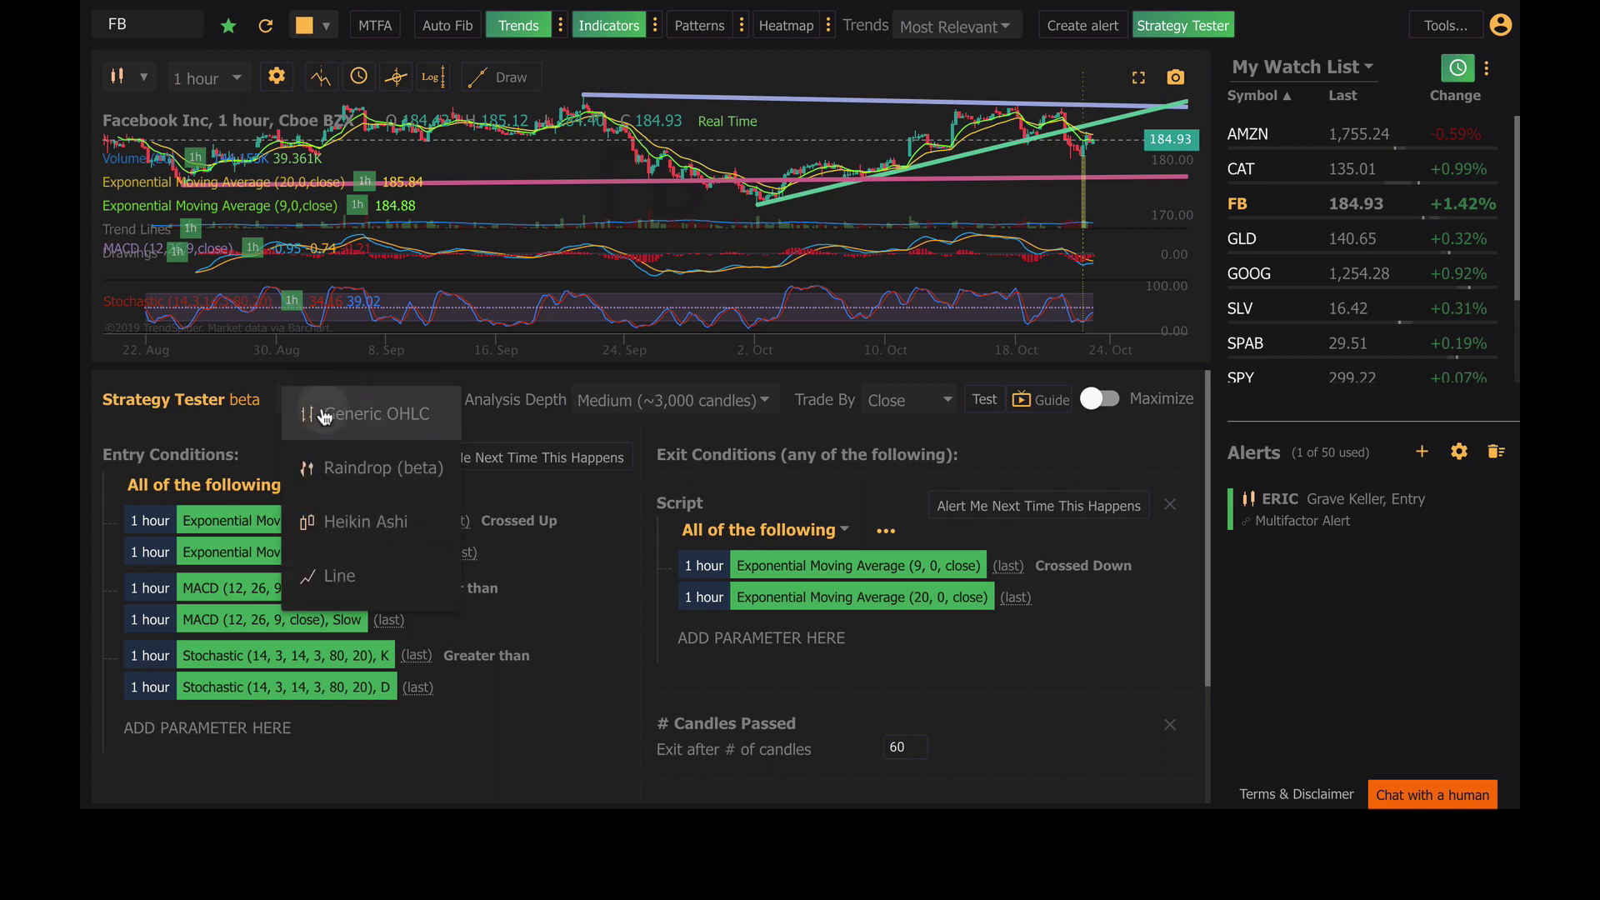
pyautogui.click(309, 417)
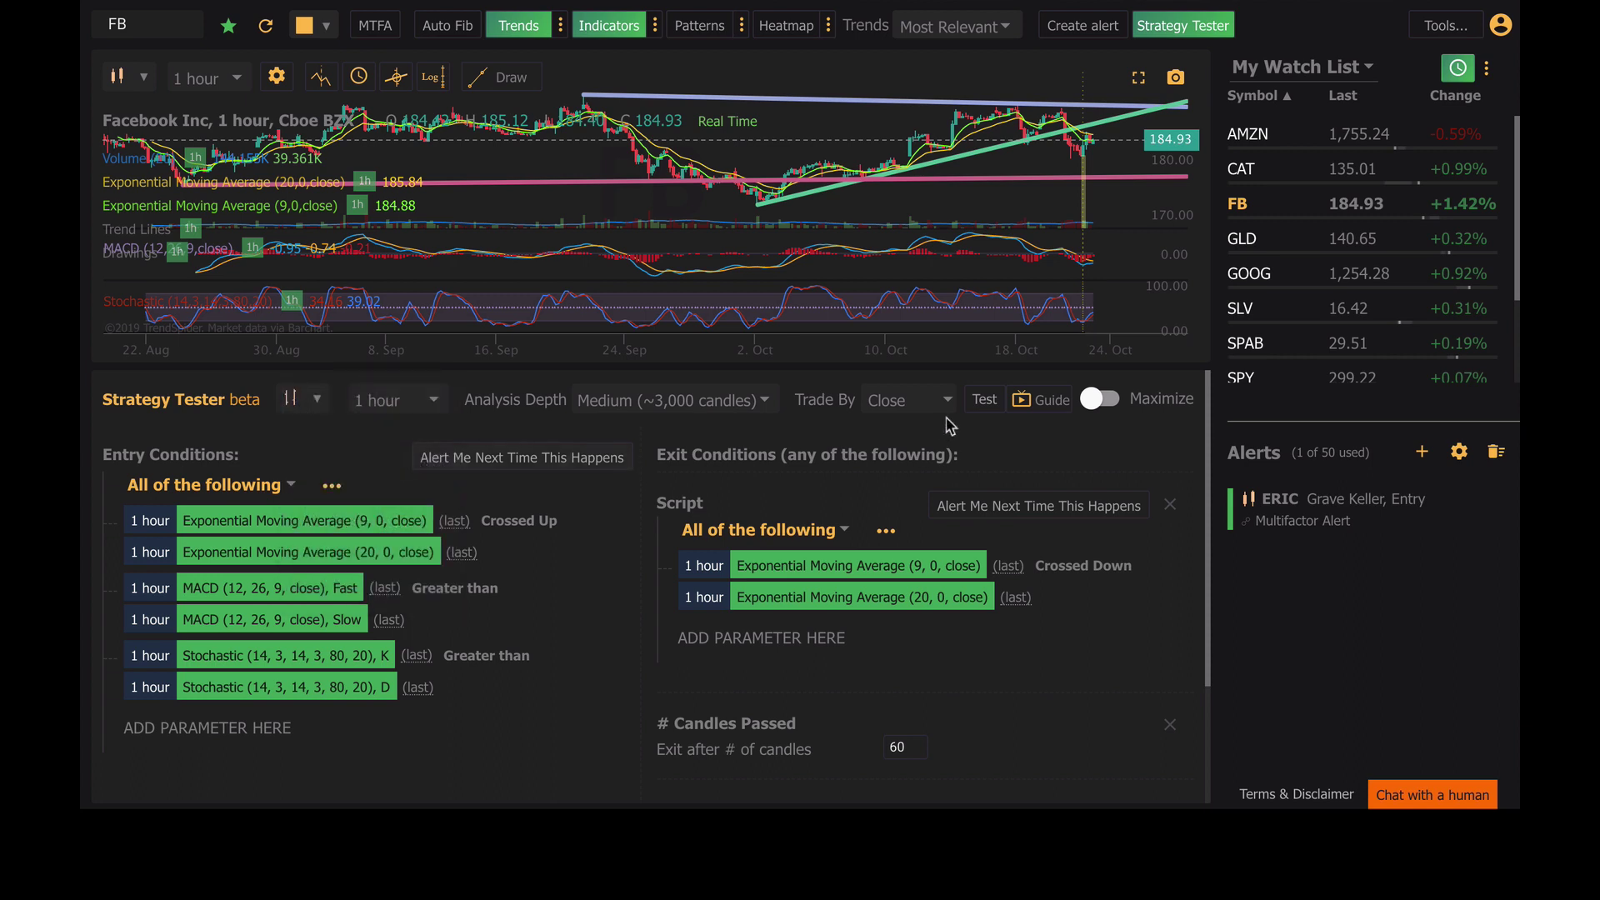
# Run the backtest and review 11.72% net profit versus 0.45% buy-and-hold over 47 positions
pyautogui.click(985, 402)
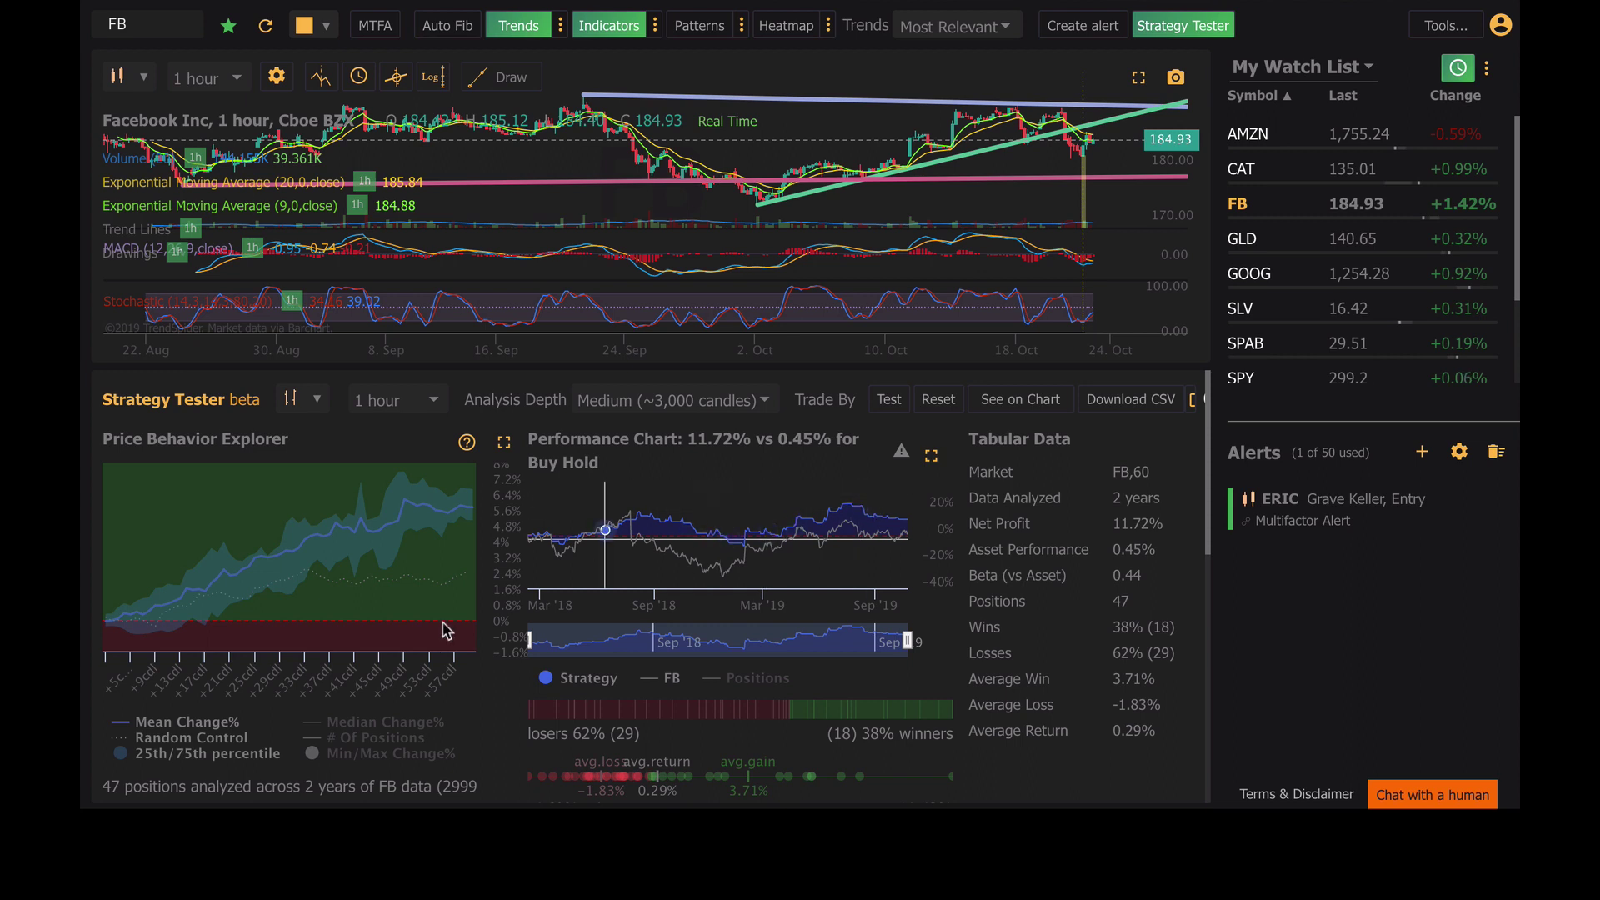
pyautogui.moveTo(448, 625)
pyautogui.scroll(-1, 448, 625)
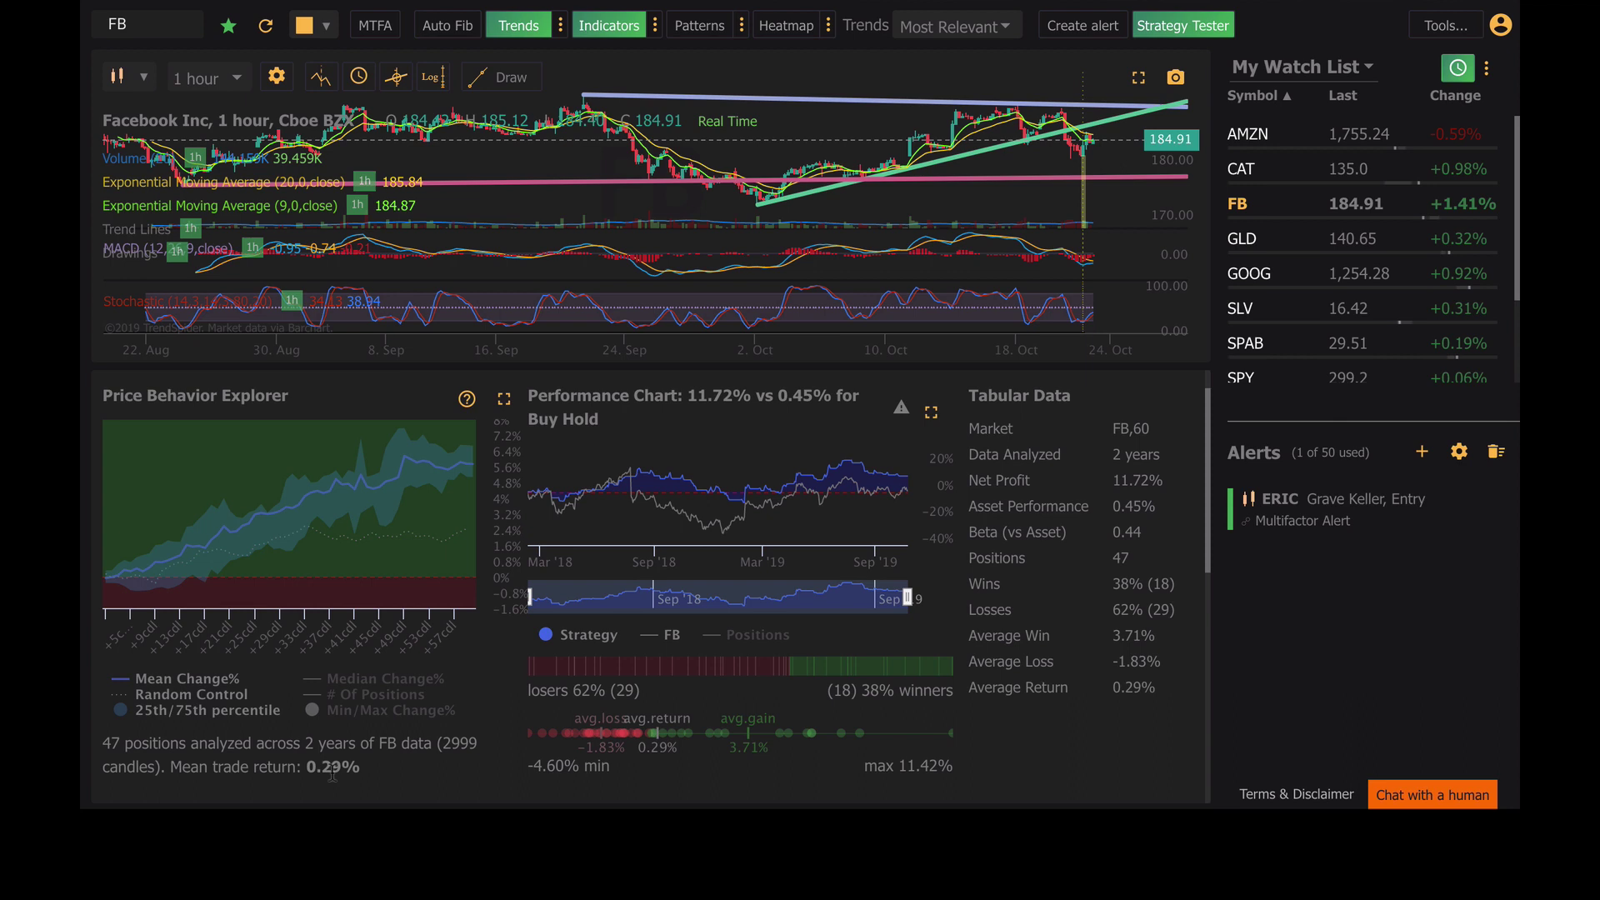
pyautogui.scroll(1, 436, 744)
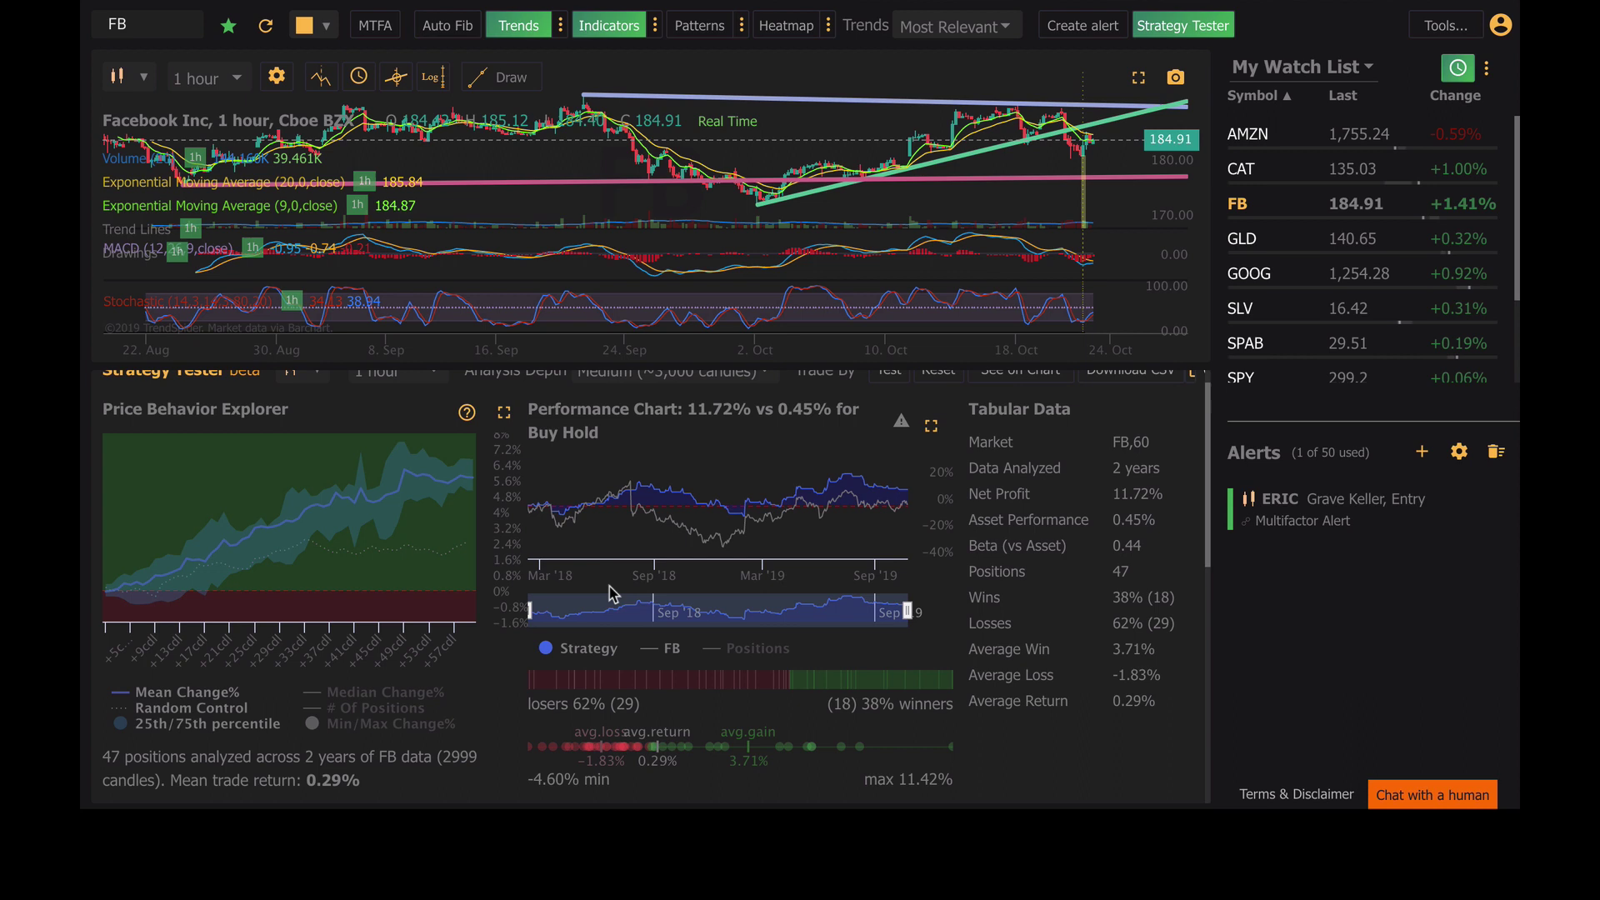
pyautogui.scroll(1, 613, 593)
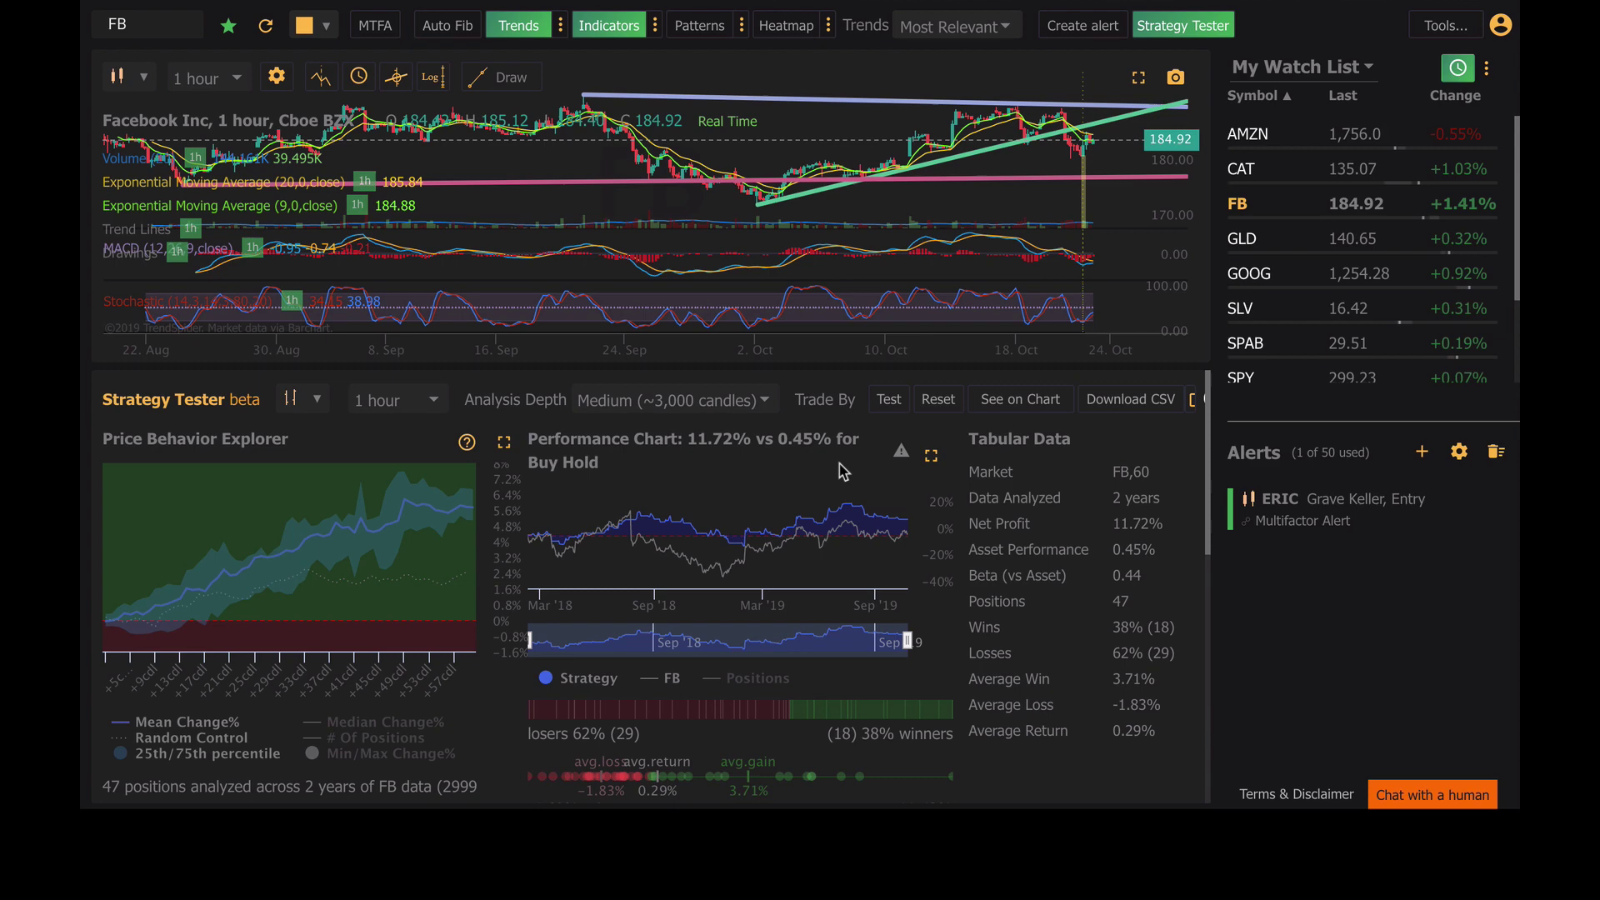
pyautogui.scroll(-1, 843, 472)
pyautogui.scroll(-1, 1031, 527)
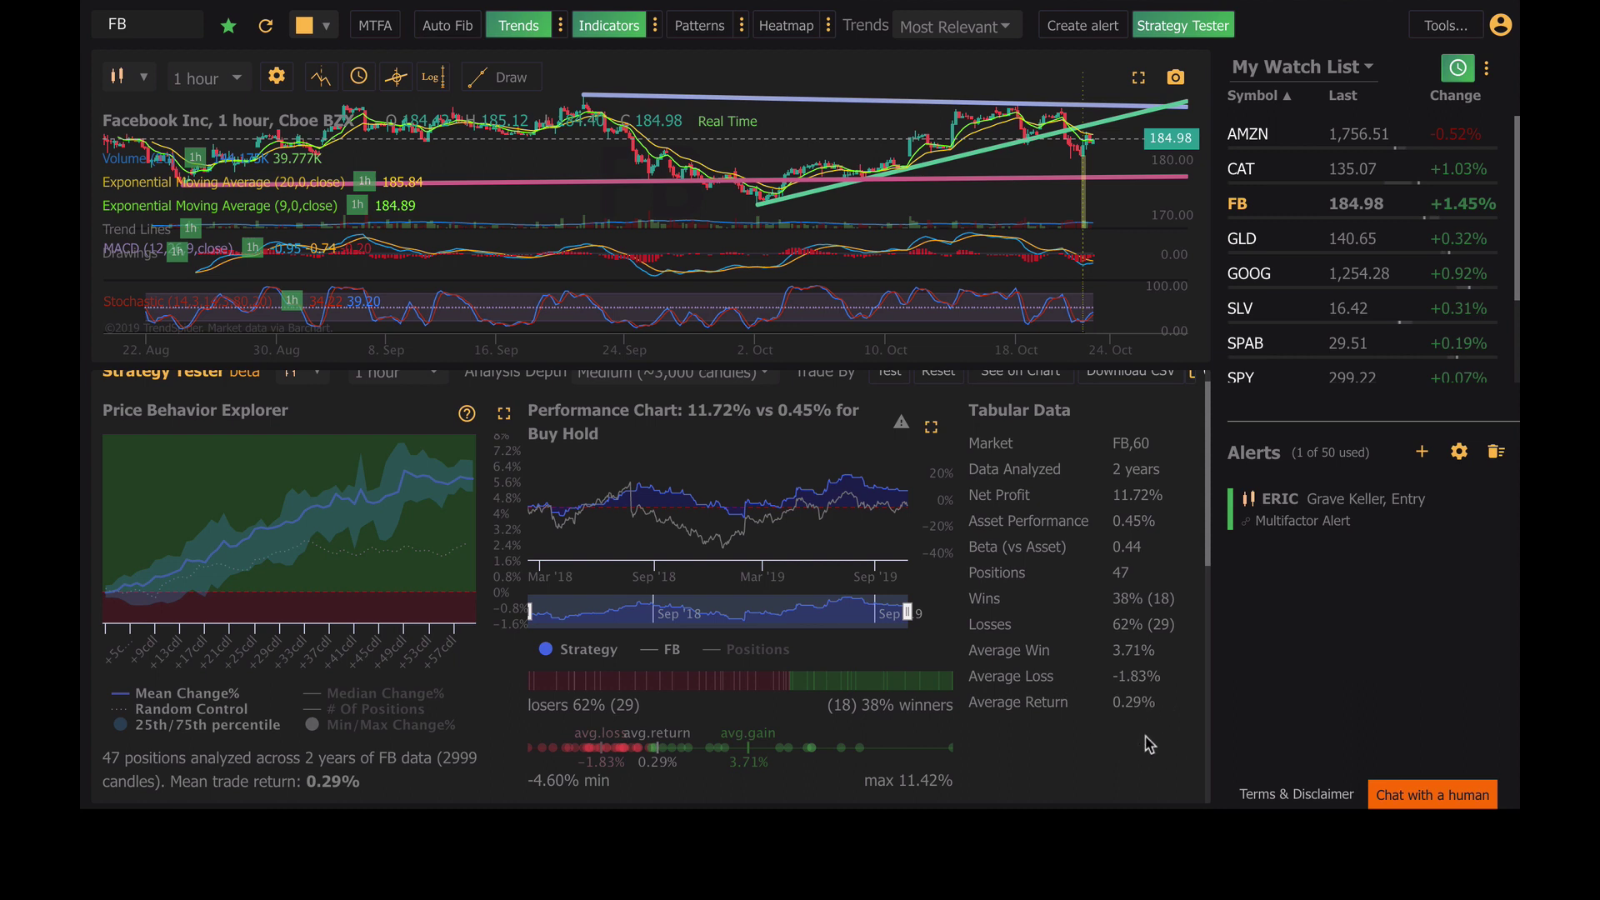
pyautogui.scroll(1, 1021, 710)
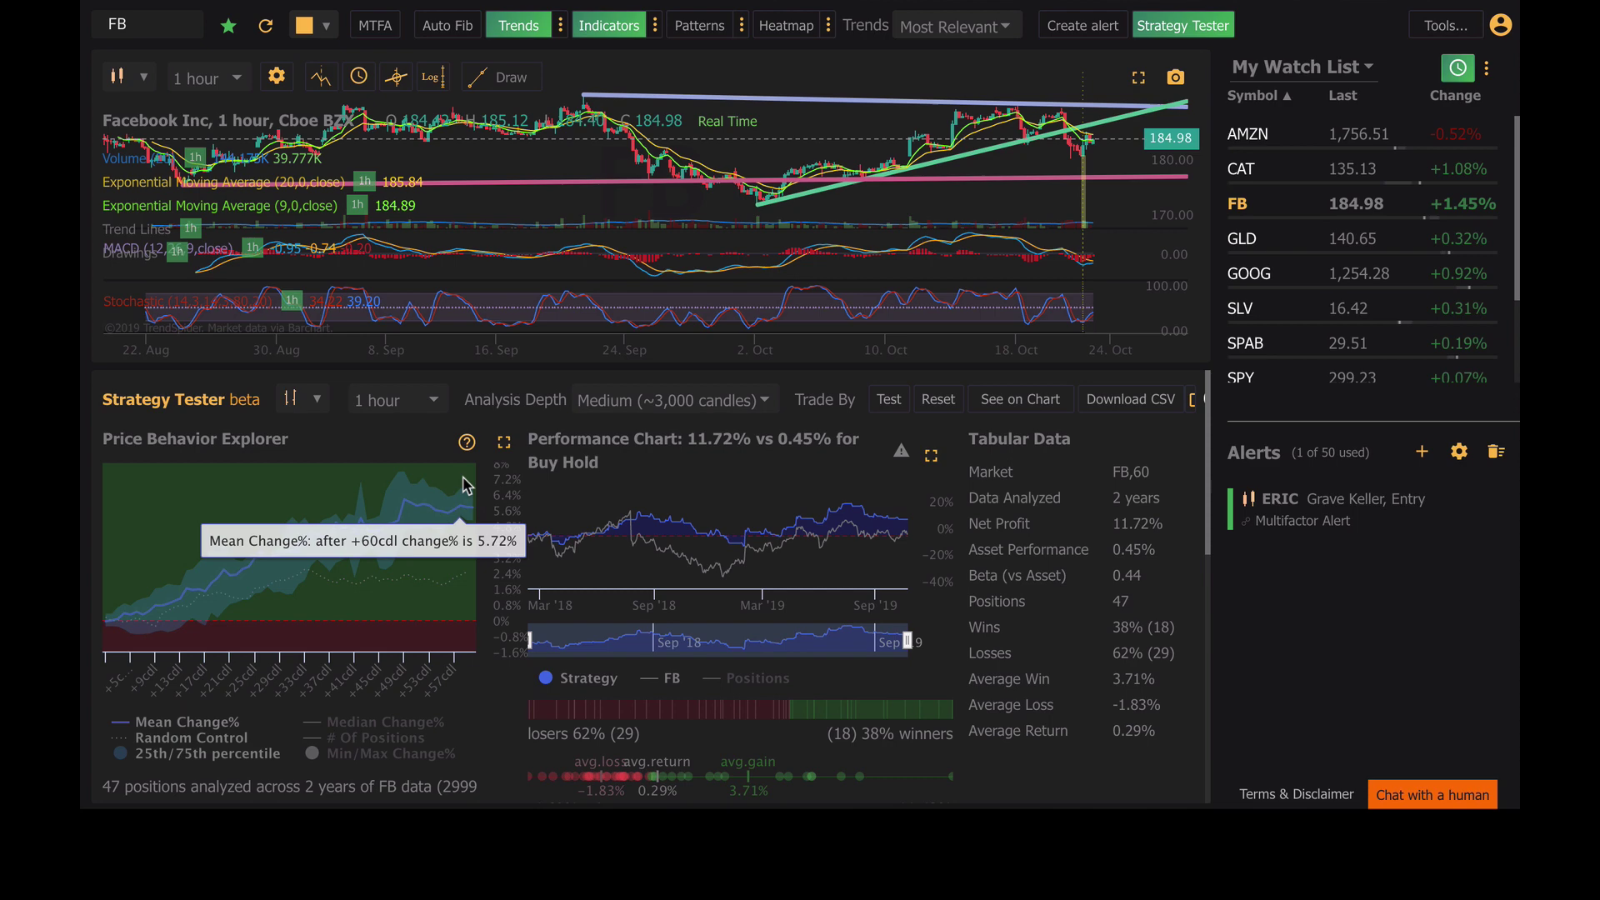
# Expand the Price Behavior Explorer chart and show its # Of Positions line
pyautogui.click(505, 443)
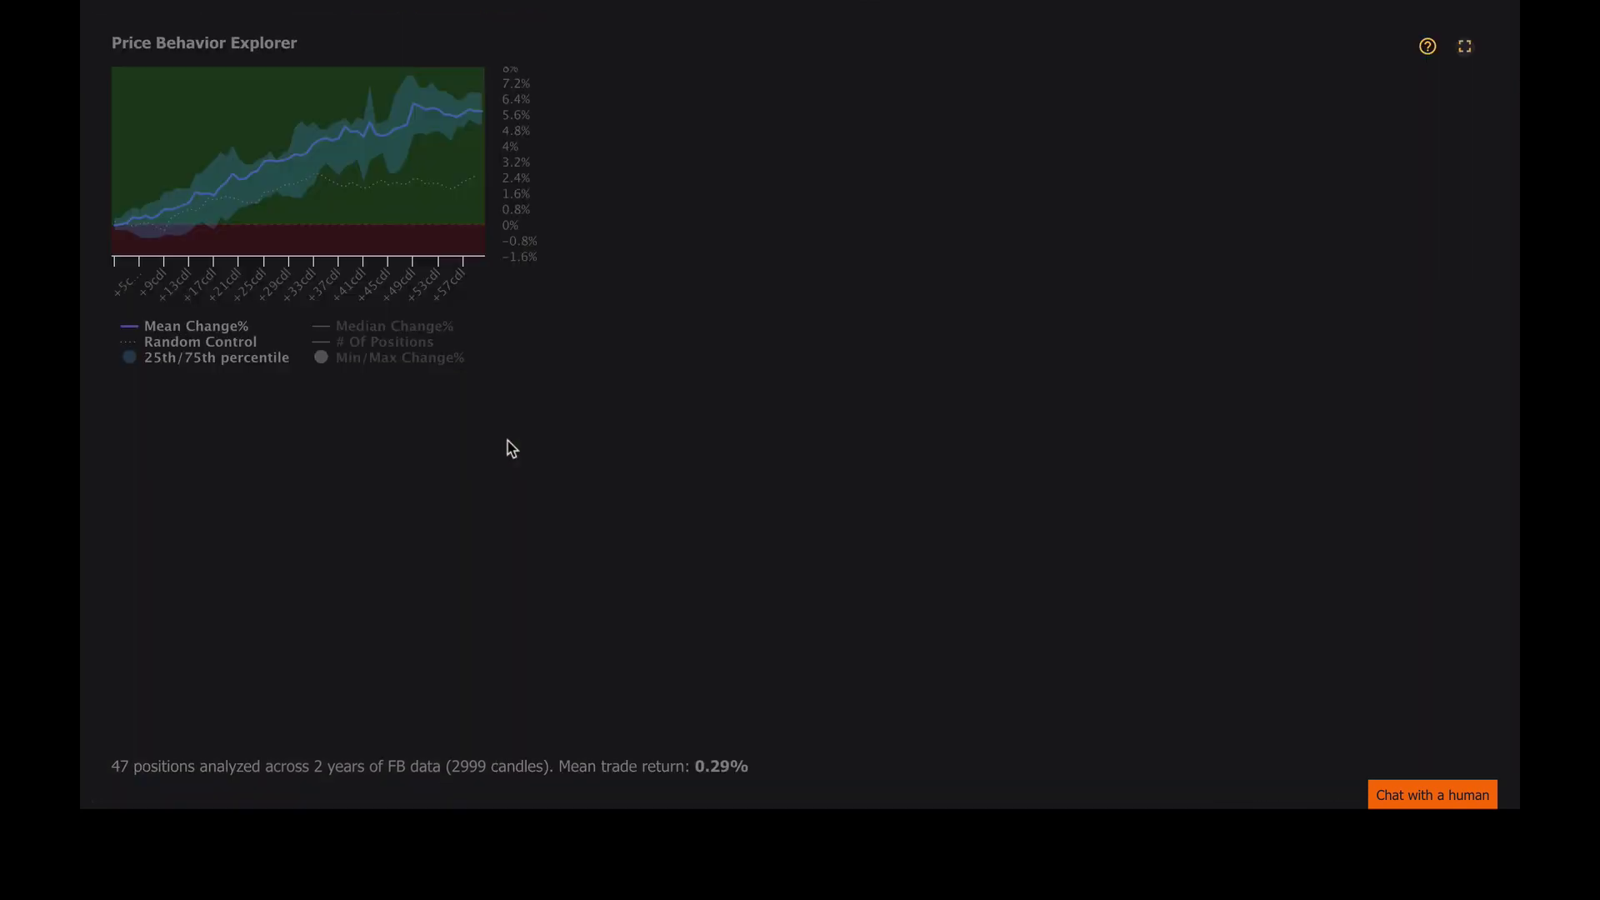
pyautogui.moveTo(700, 383)
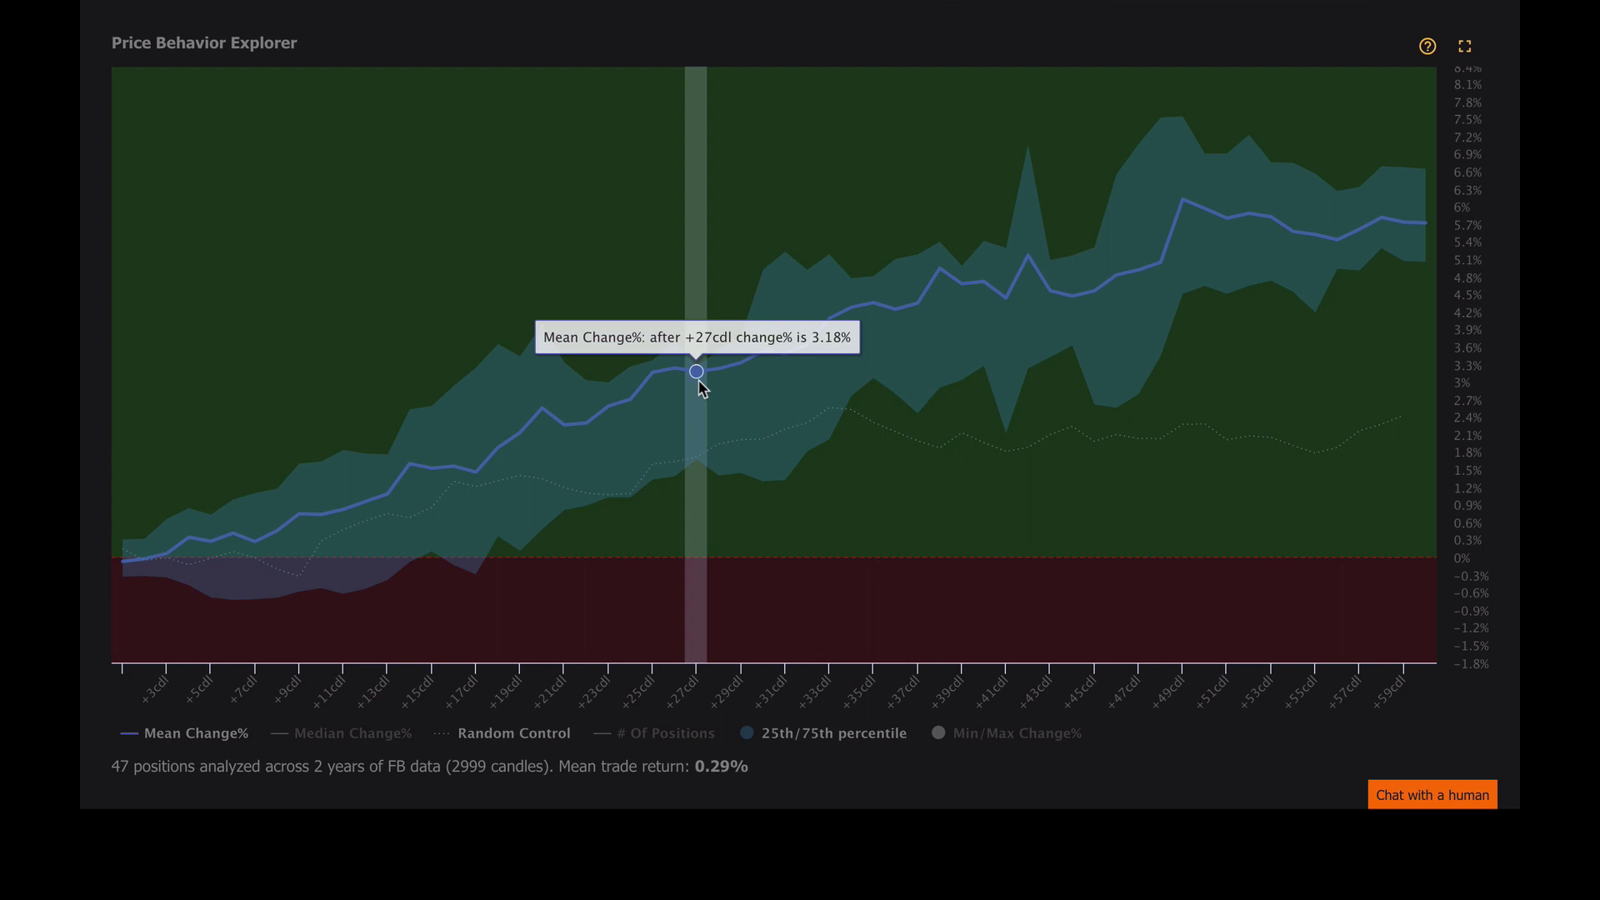
pyautogui.click(655, 740)
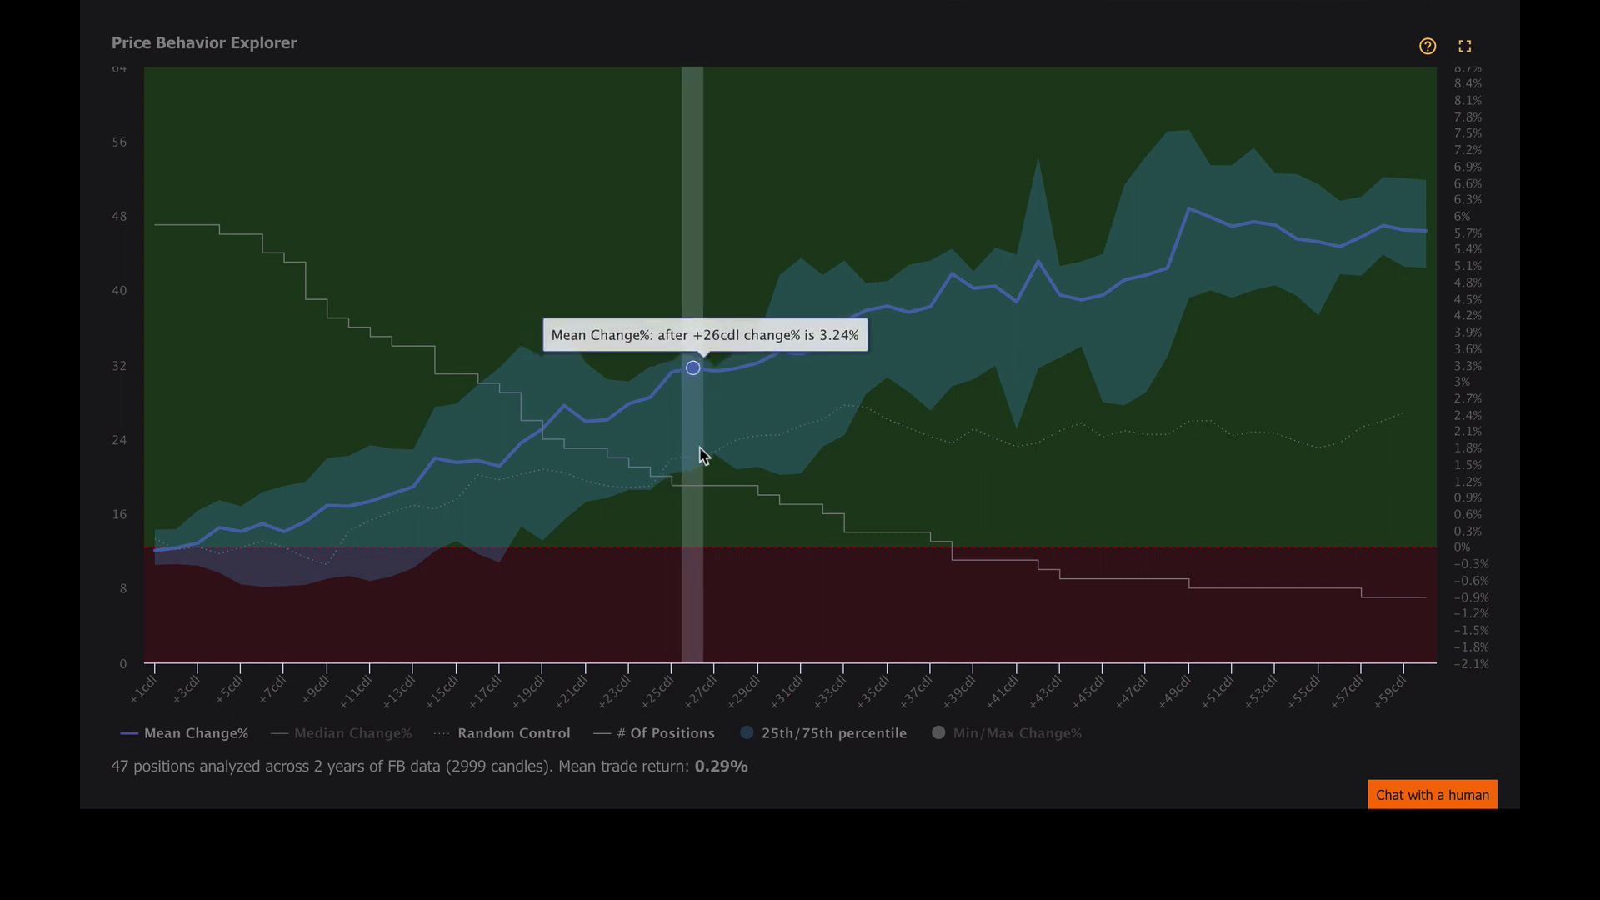
# Swap the Min/Max Change% band for Median Change%, then collapse the chart back to the dashboard
pyautogui.click(981, 744)
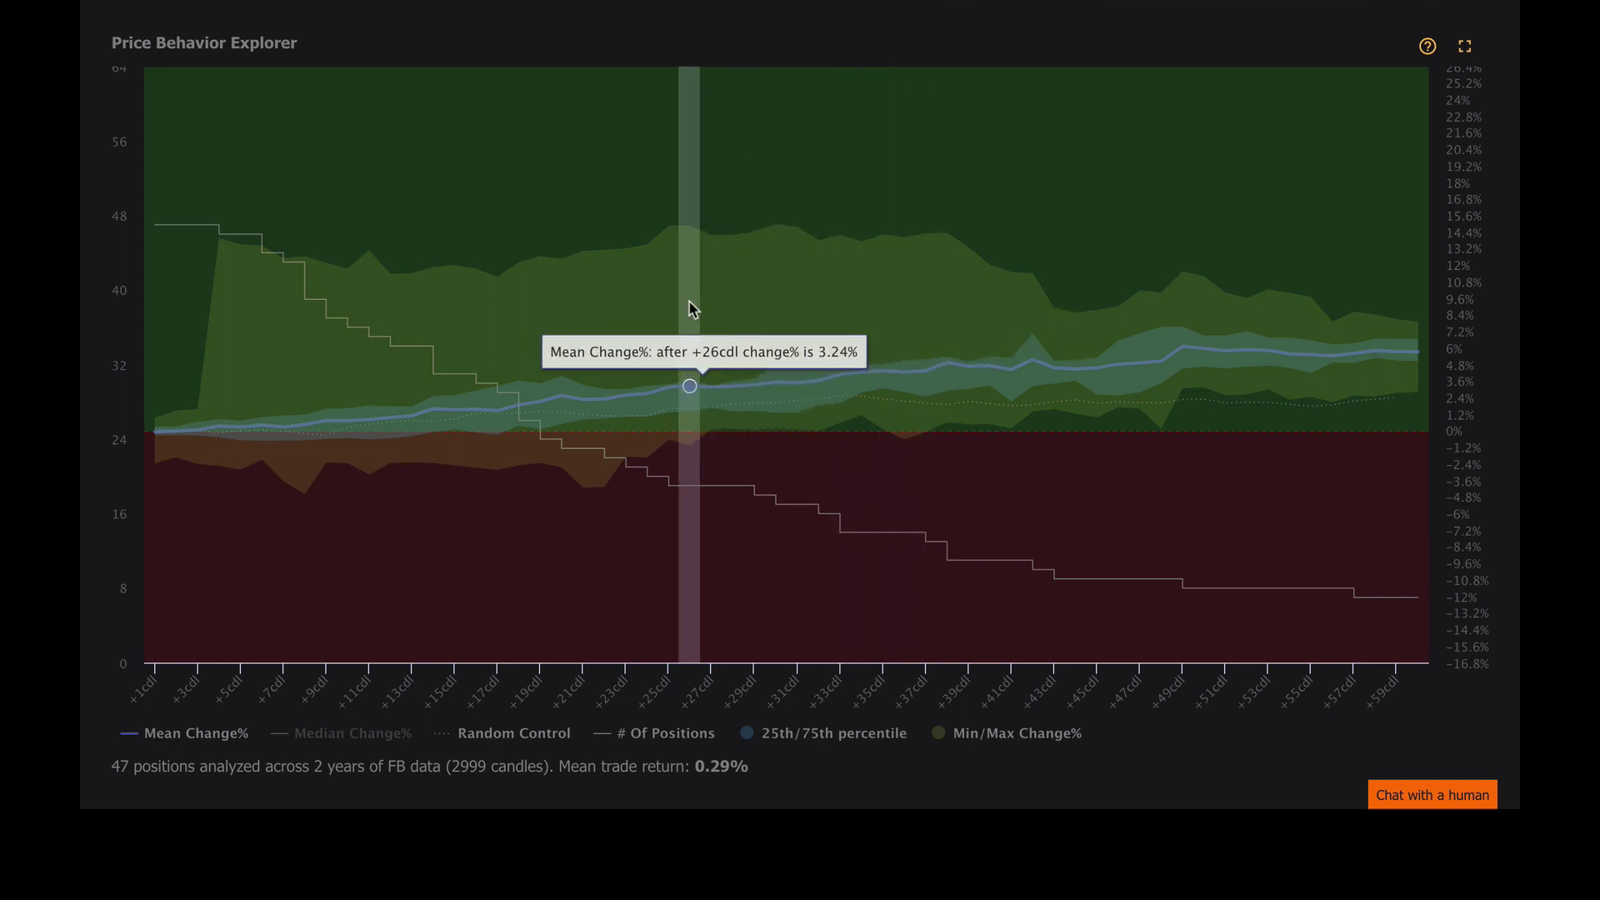
pyautogui.click(1018, 733)
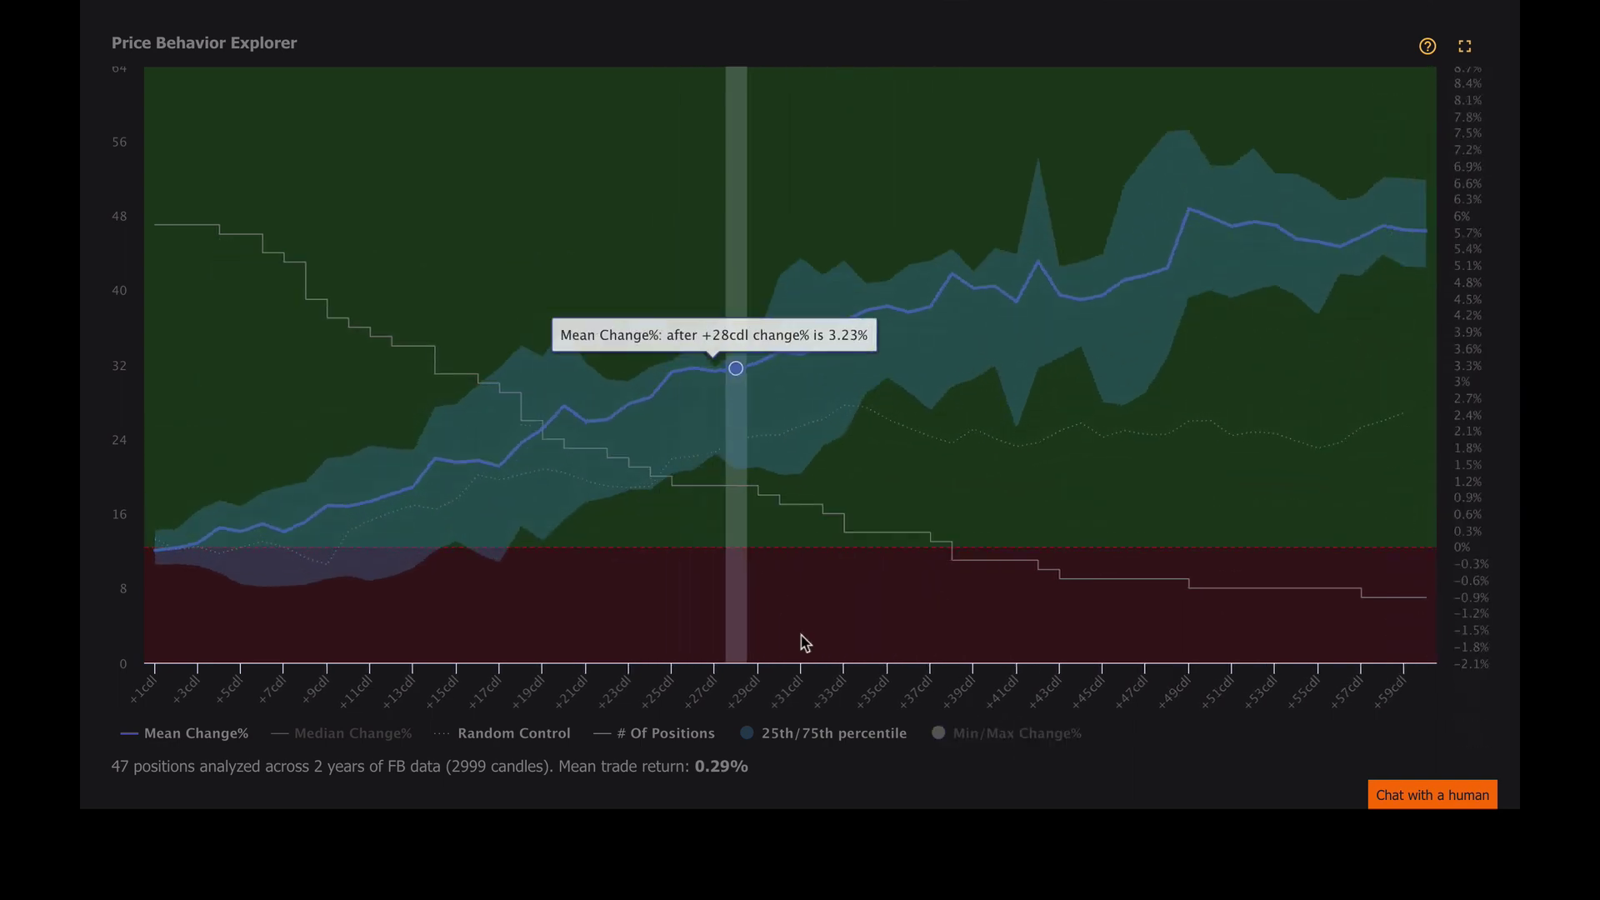
pyautogui.click(392, 735)
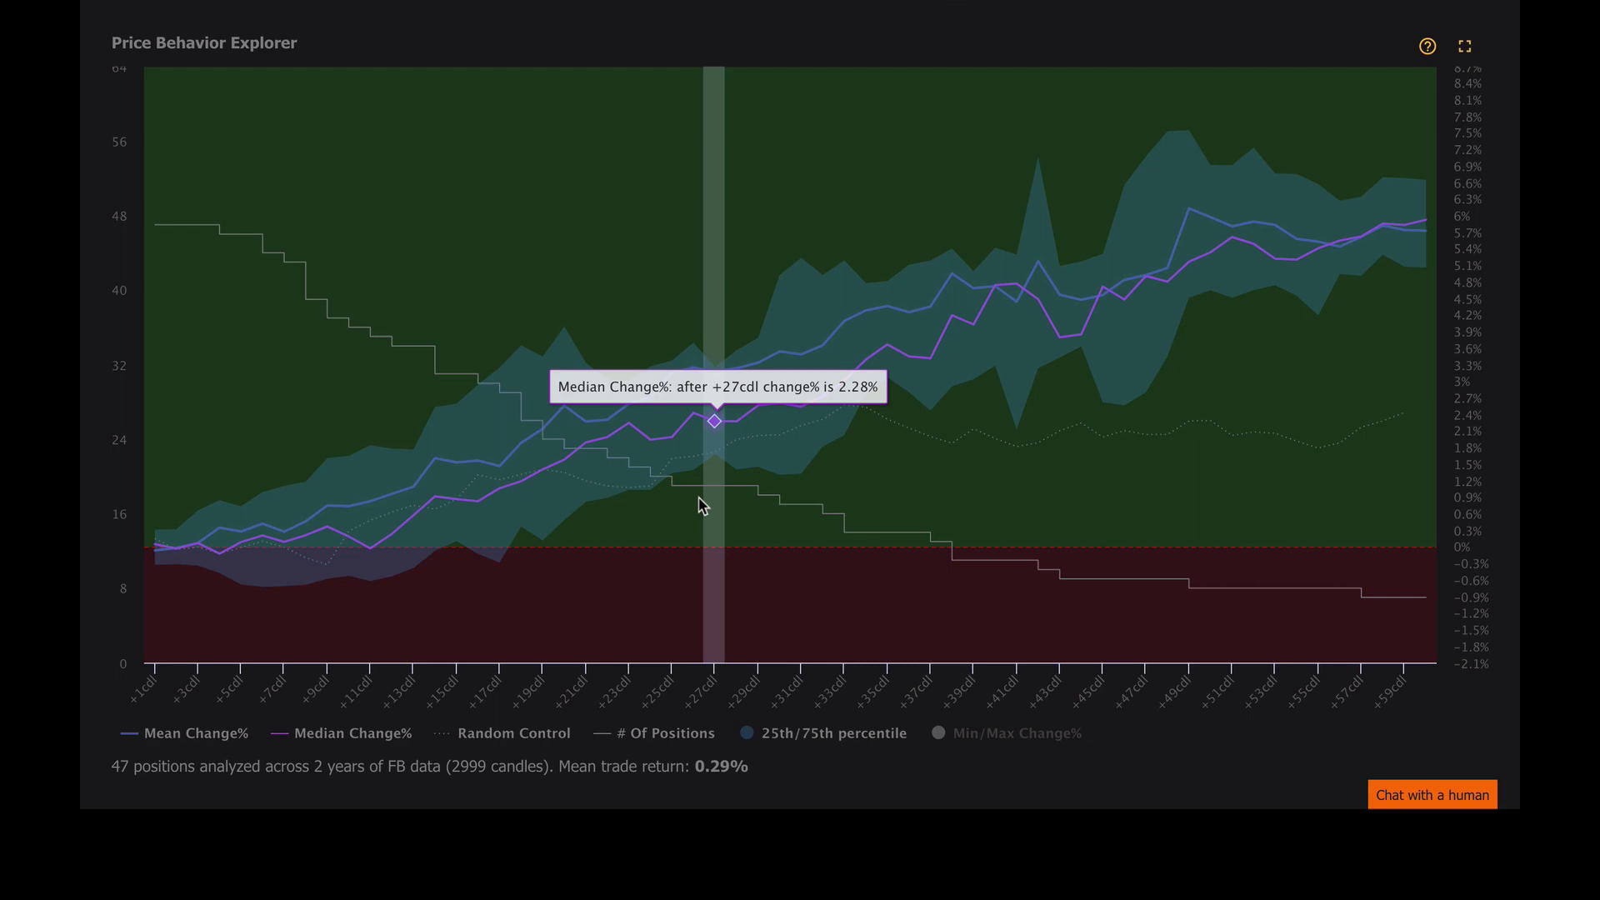
pyautogui.click(1464, 46)
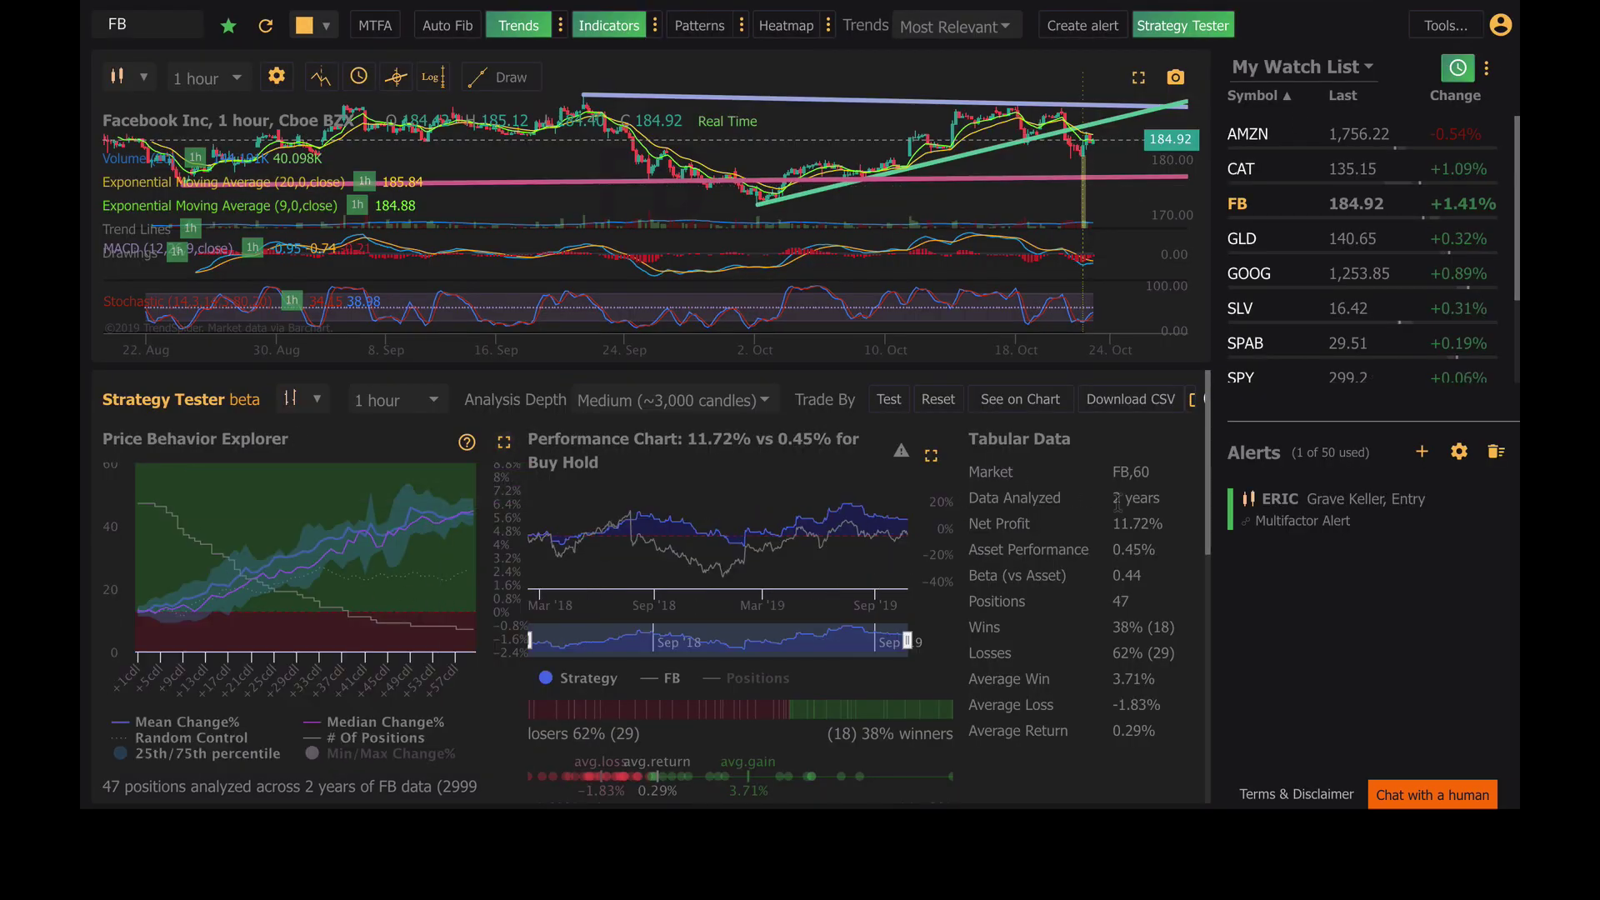
# Plot the strategy's entries and exits on an enlarged chart and pan to the July–September trades
pyautogui.click(1031, 402)
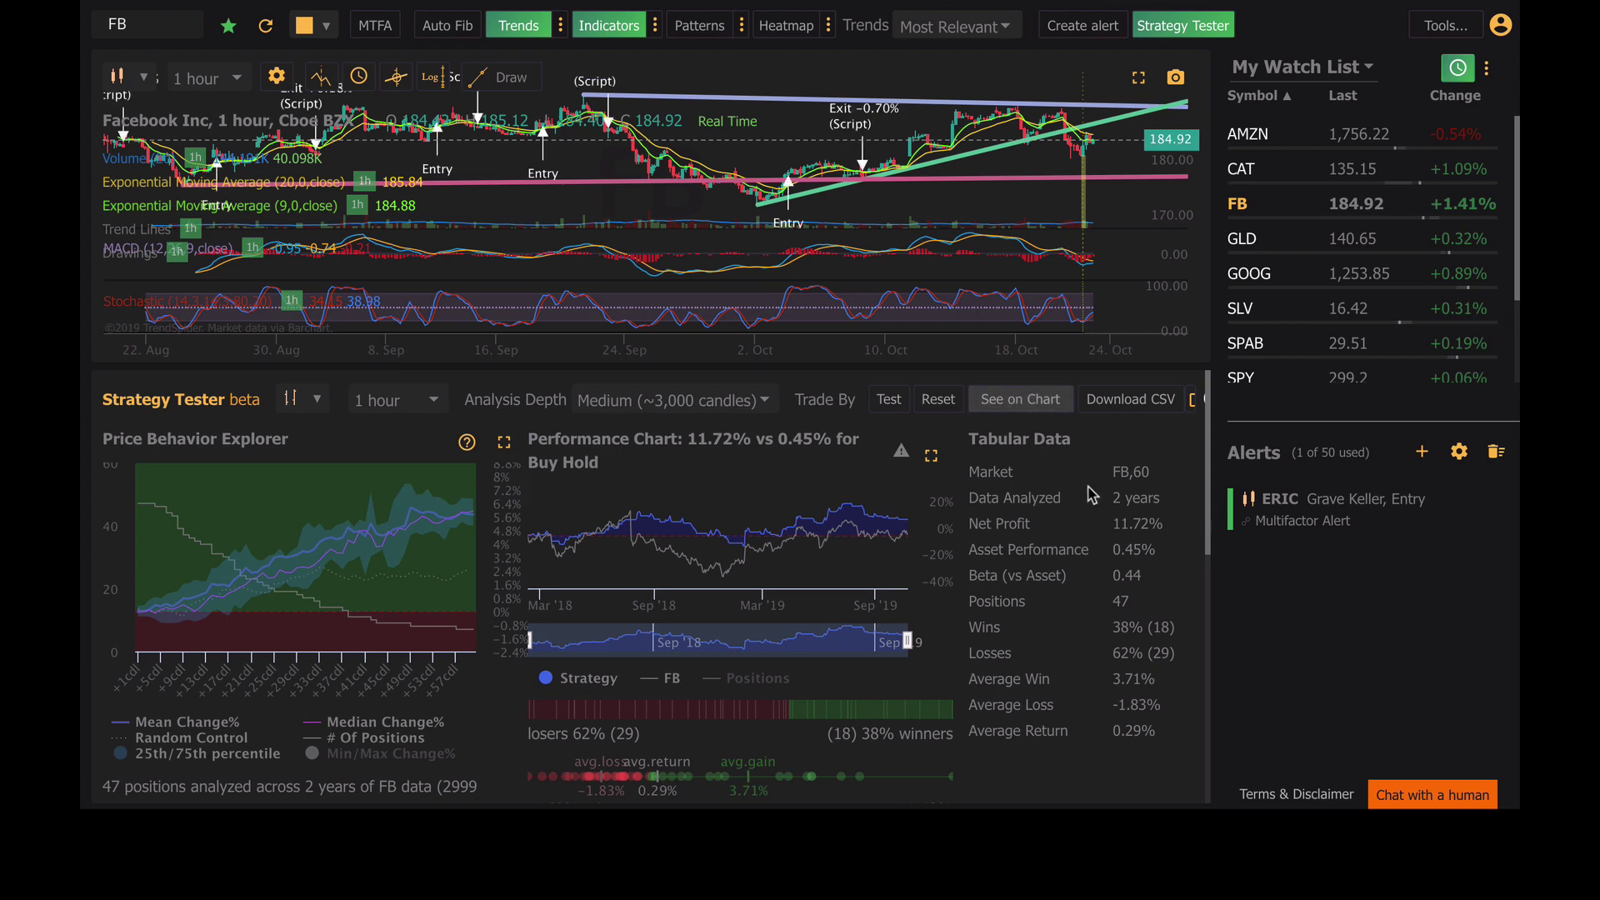
pyautogui.click(1138, 78)
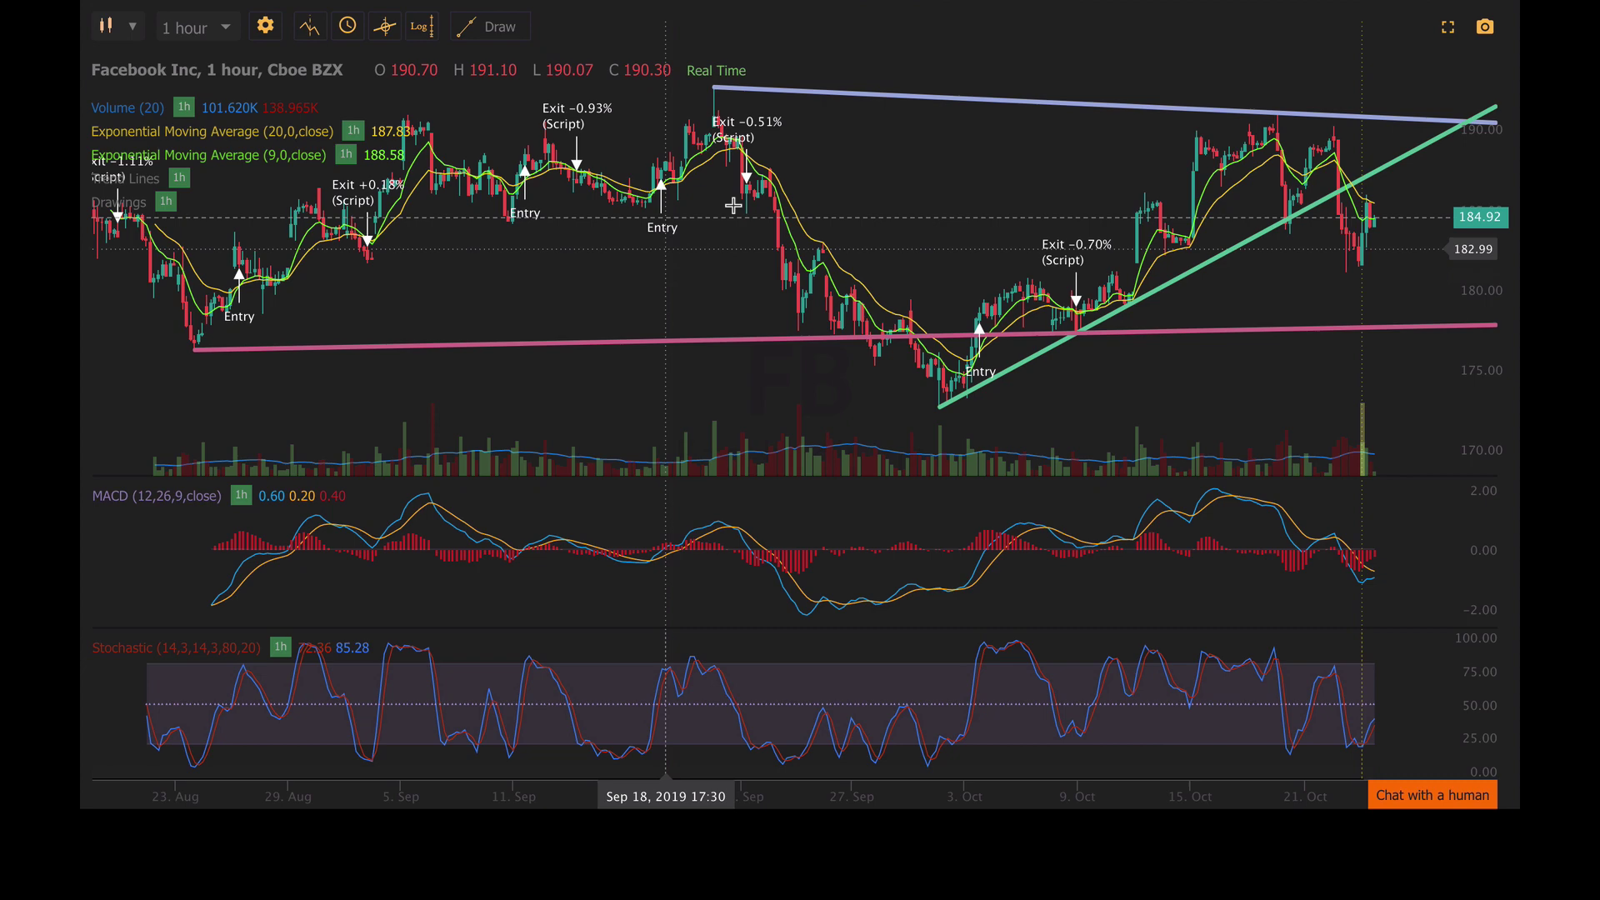
pyautogui.scroll(-1, 1234, 285)
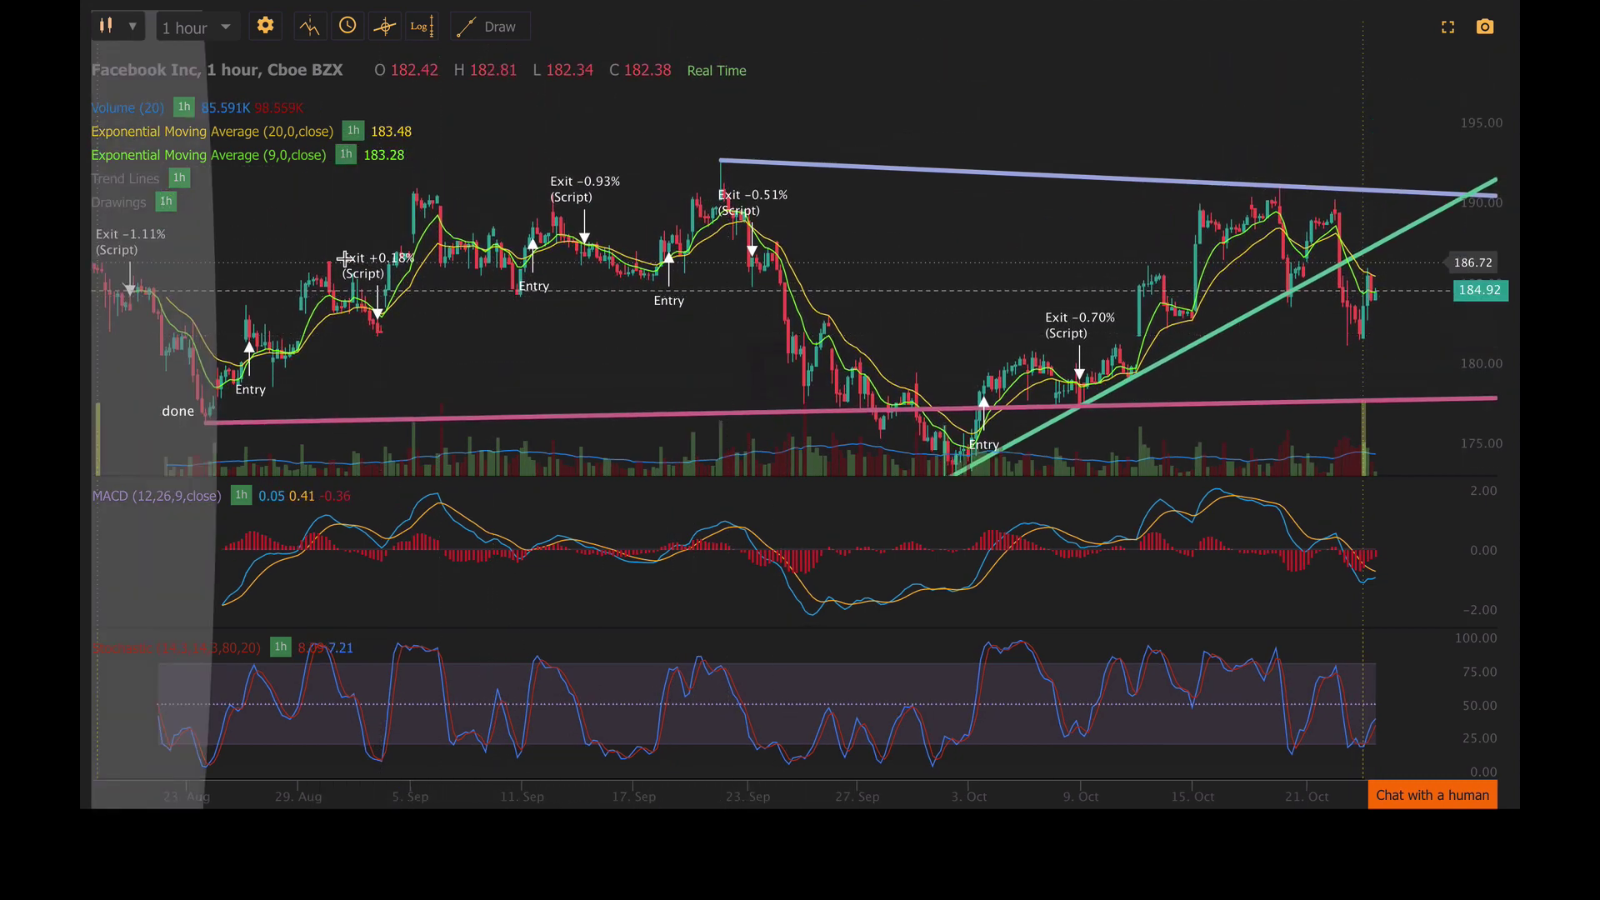
pyautogui.moveTo(304, 216); pyautogui.dragTo(1011, 236)
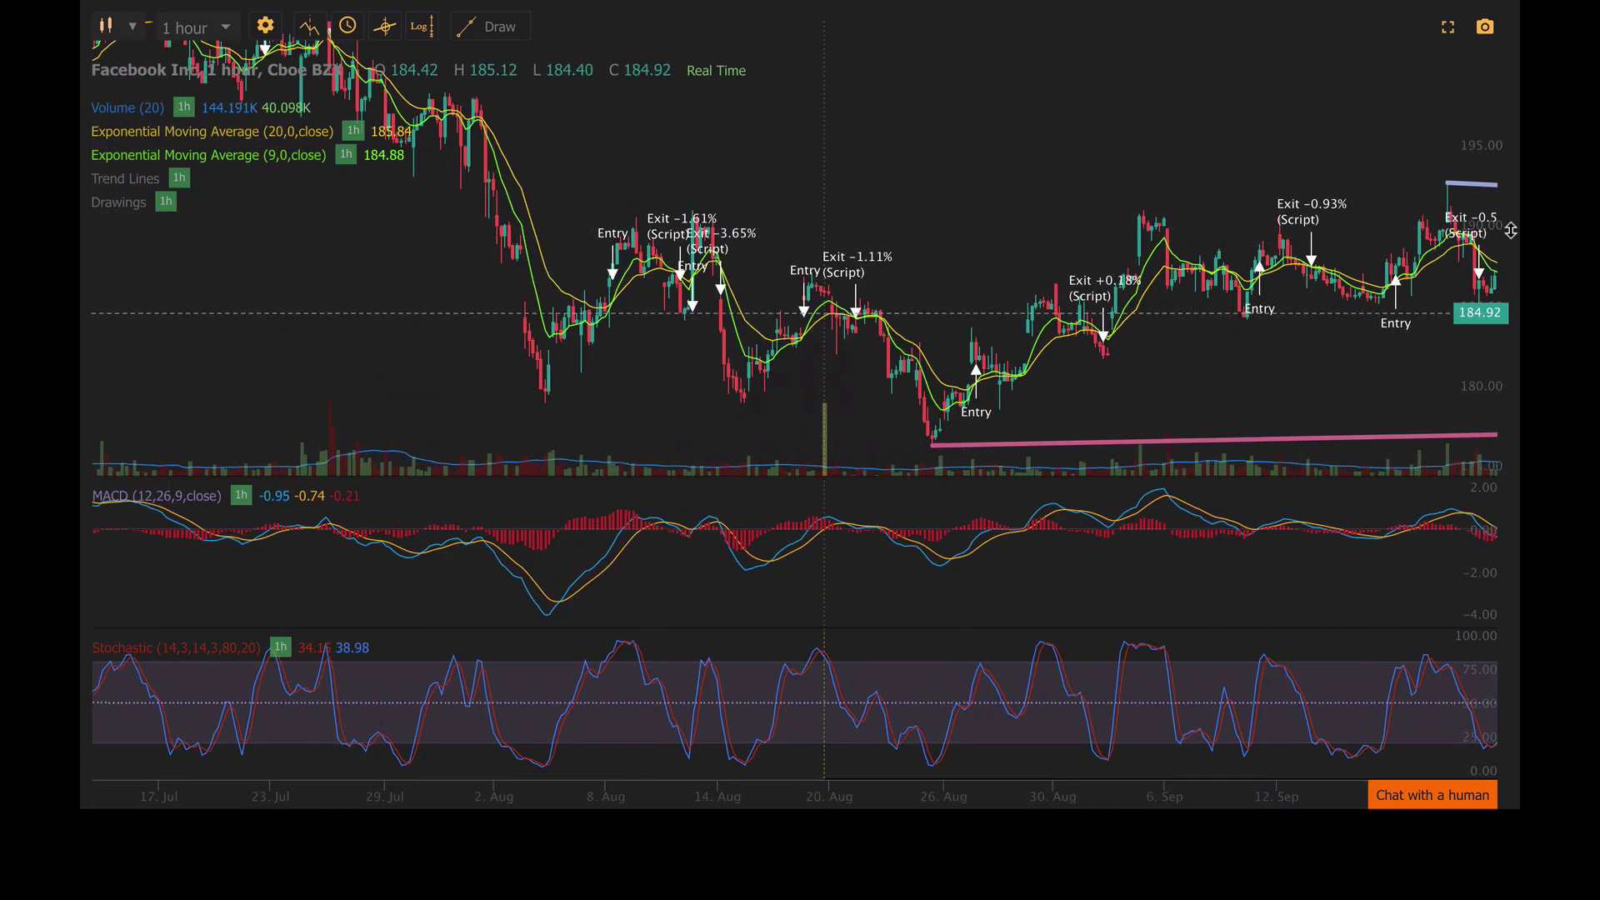
pyautogui.moveTo(1493, 376); pyautogui.dragTo(1491, 433)
pyautogui.moveTo(503, 117); pyautogui.dragTo(1149, 221)
# Review the May–July and later trades, then bring up the trade-mark options to clear them
pyautogui.scroll(-3, 1149, 221)
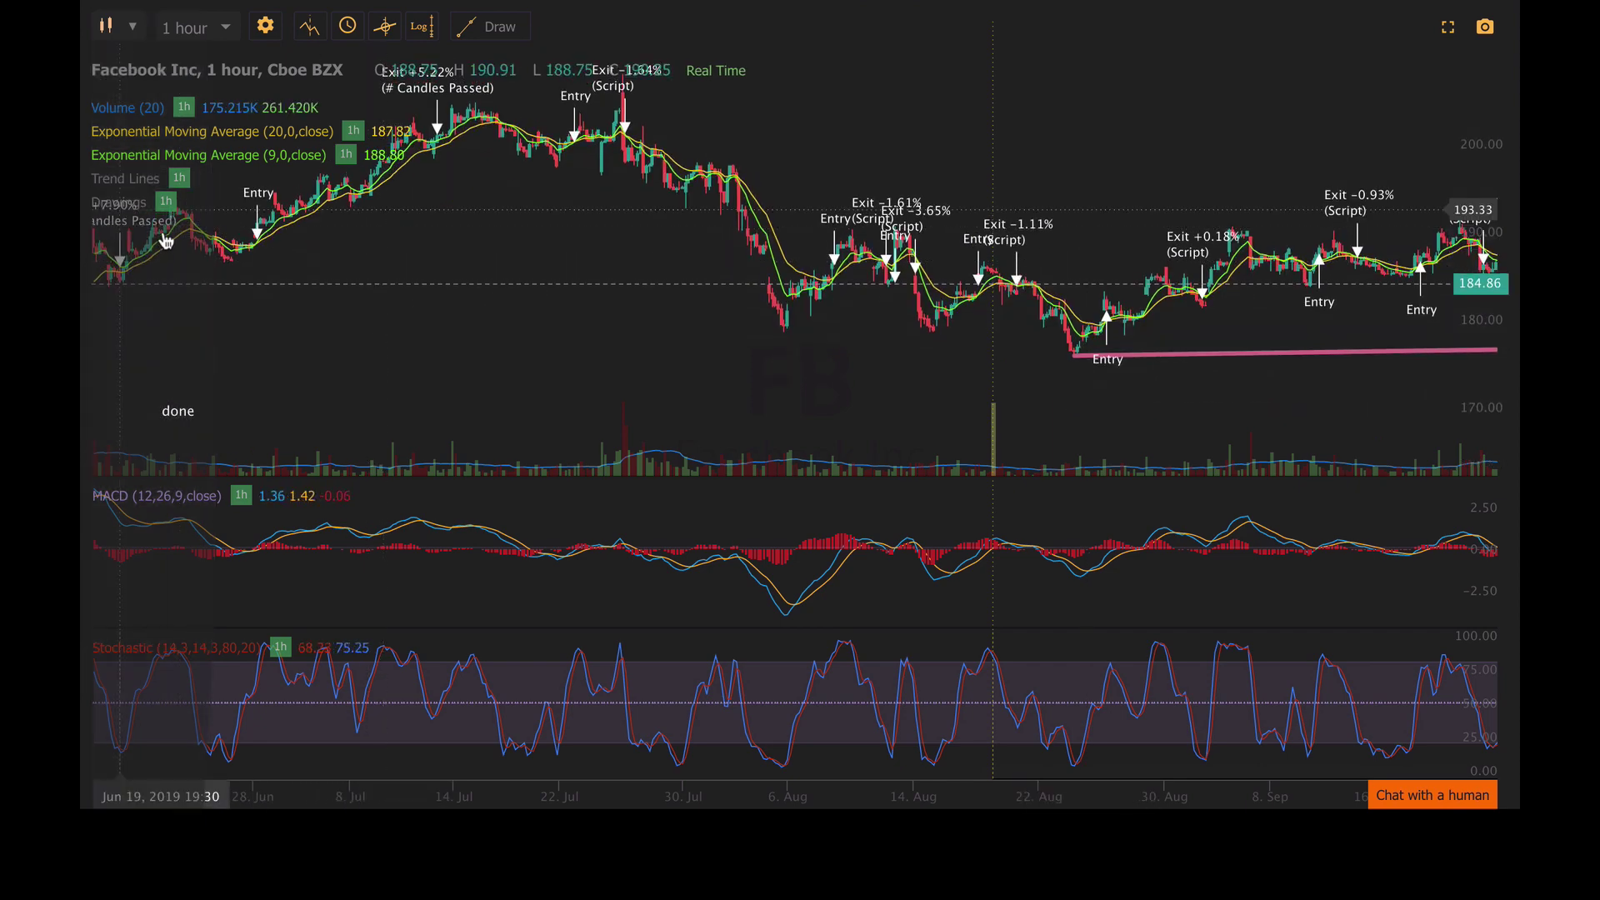
pyautogui.moveTo(407, 268); pyautogui.dragTo(872, 279)
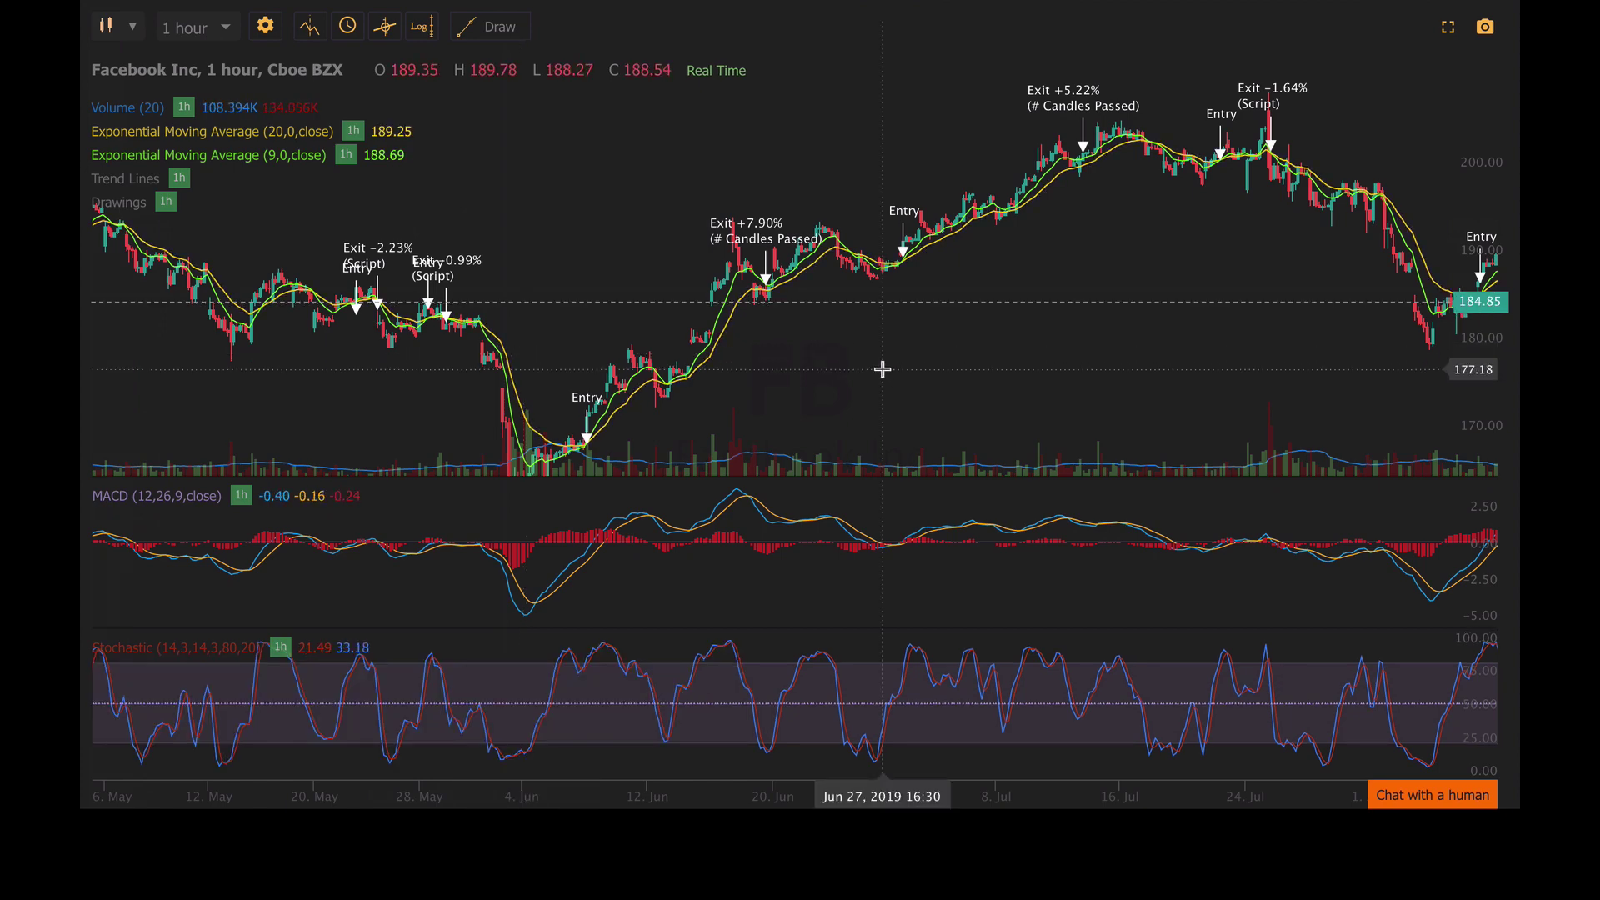
pyautogui.moveTo(983, 347); pyautogui.dragTo(79, 350)
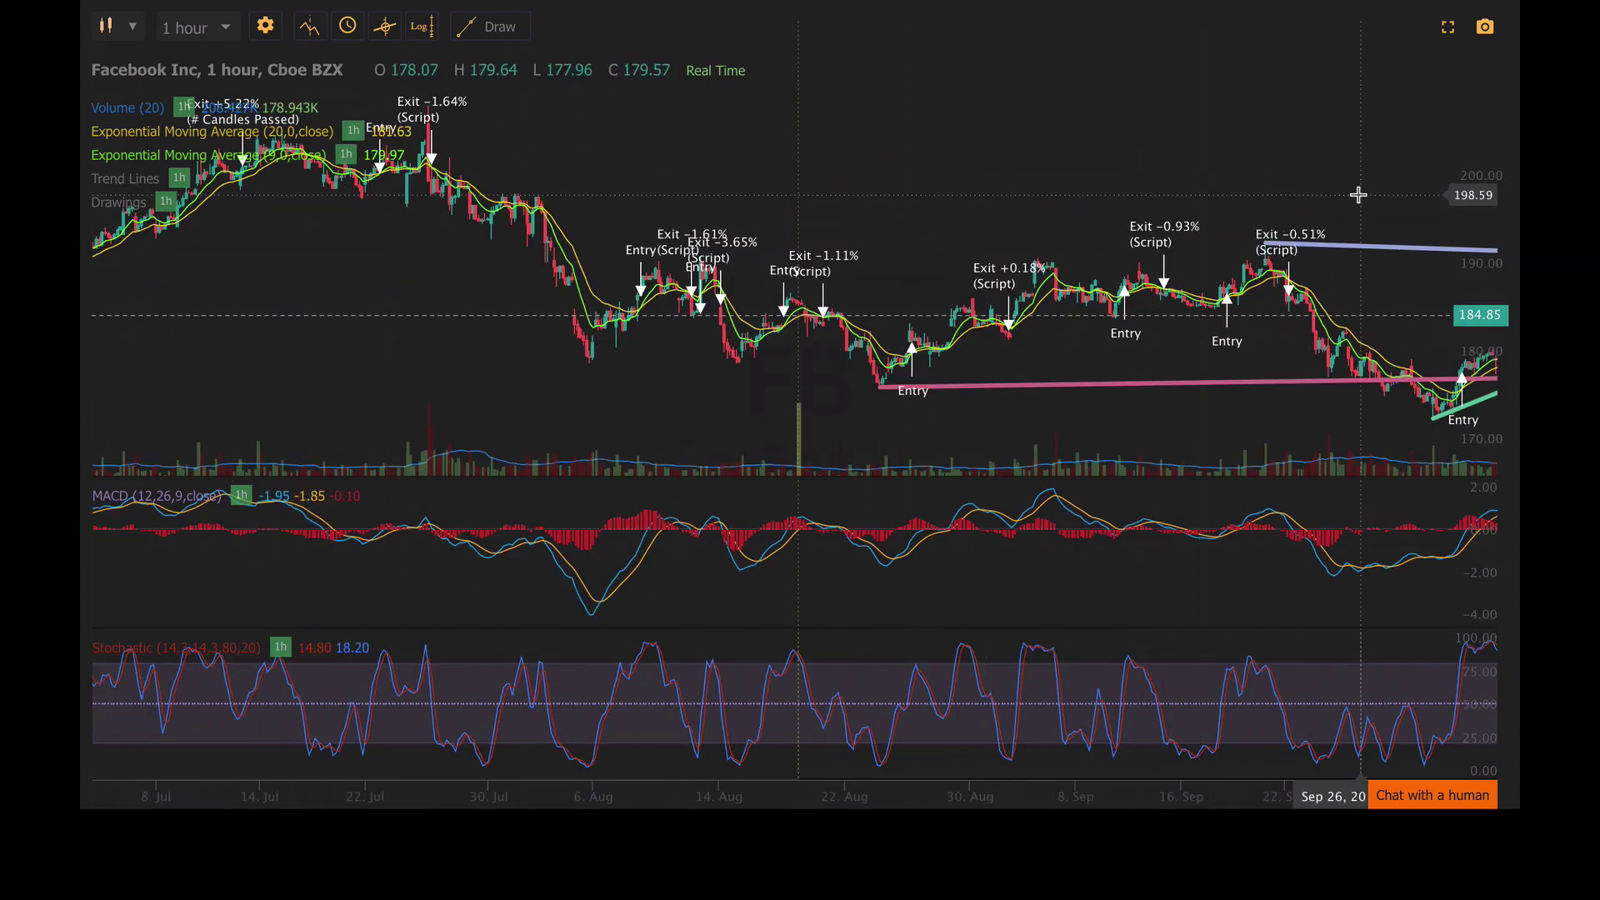
pyautogui.scroll(-3, 844, 163)
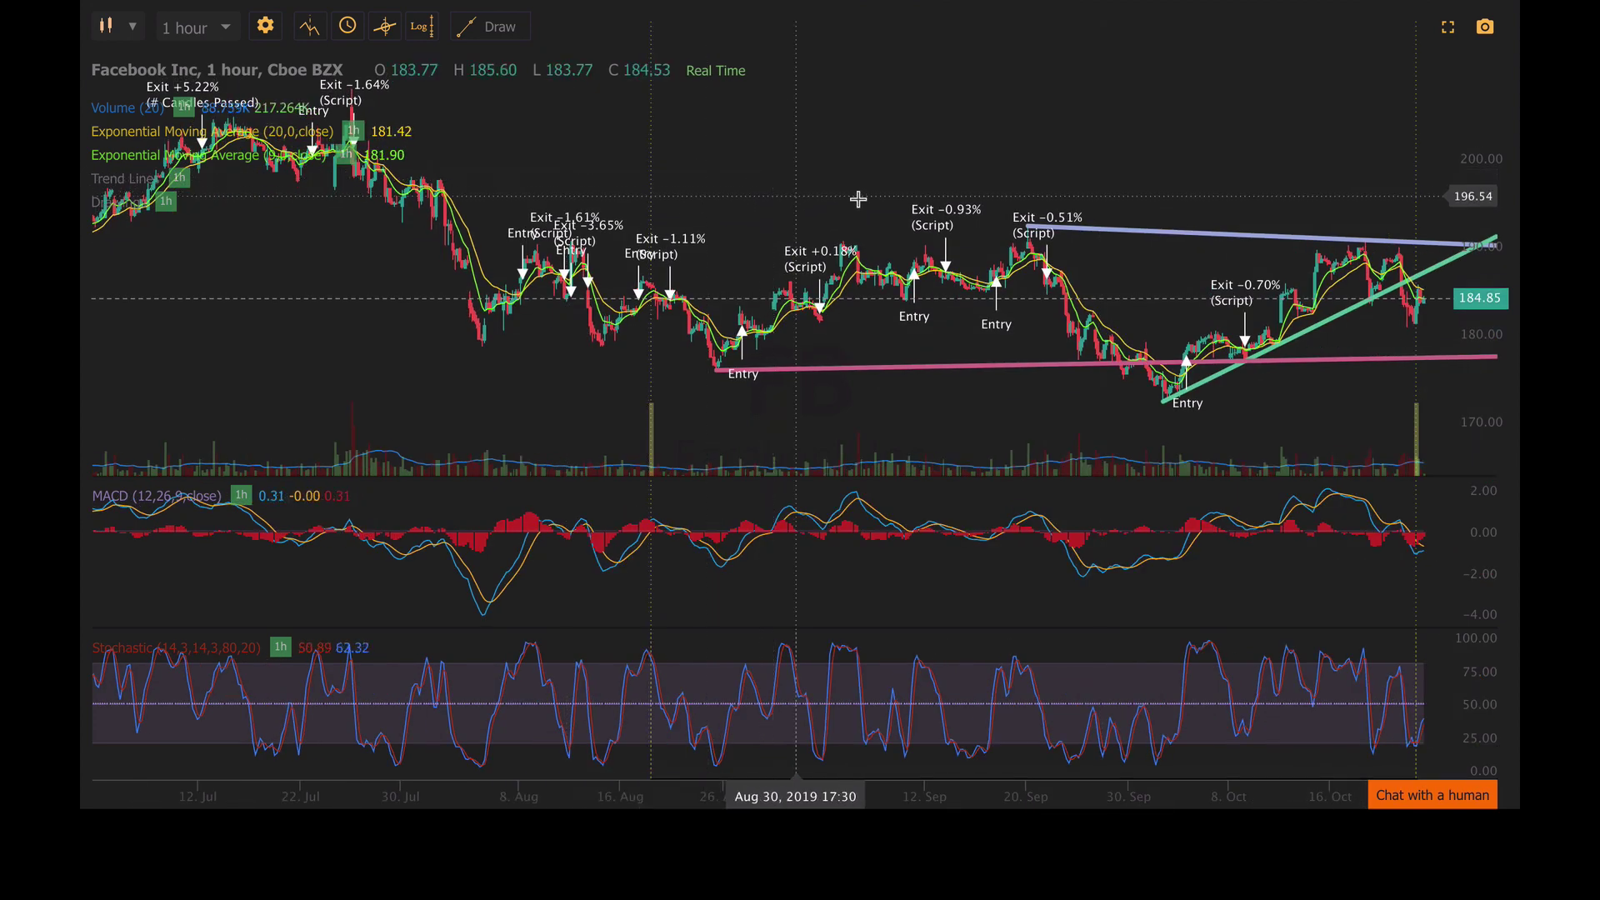
pyautogui.rightClick(932, 226)
# Clear the FB trade marks, restore the chart size, check CSV download formats and review results
pyautogui.click(1046, 310)
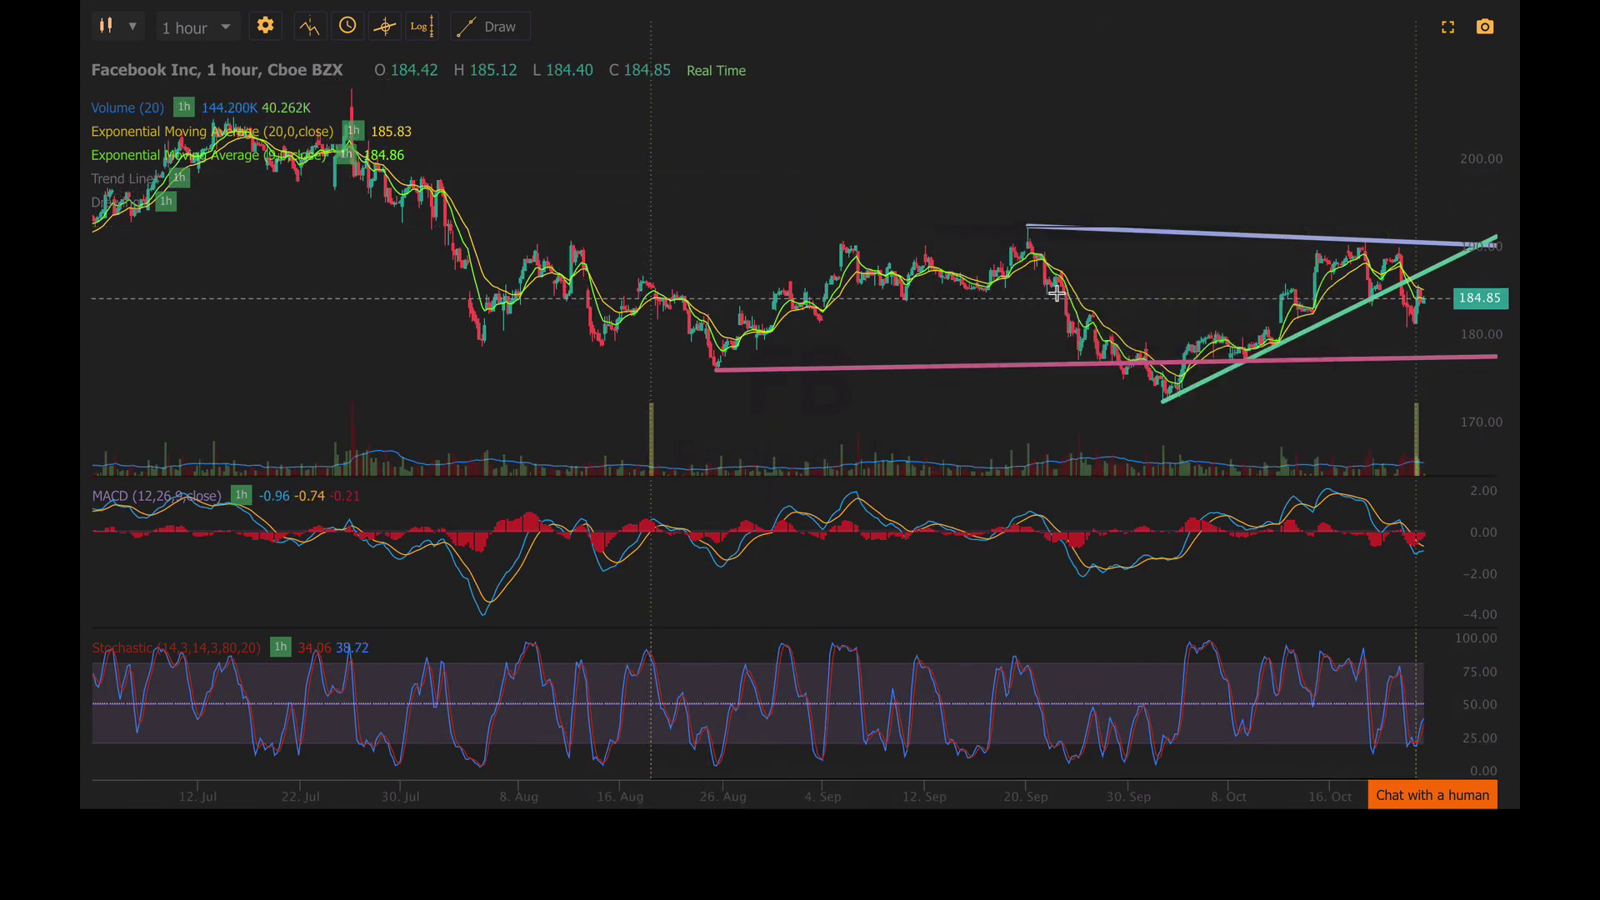
pyautogui.click(1449, 27)
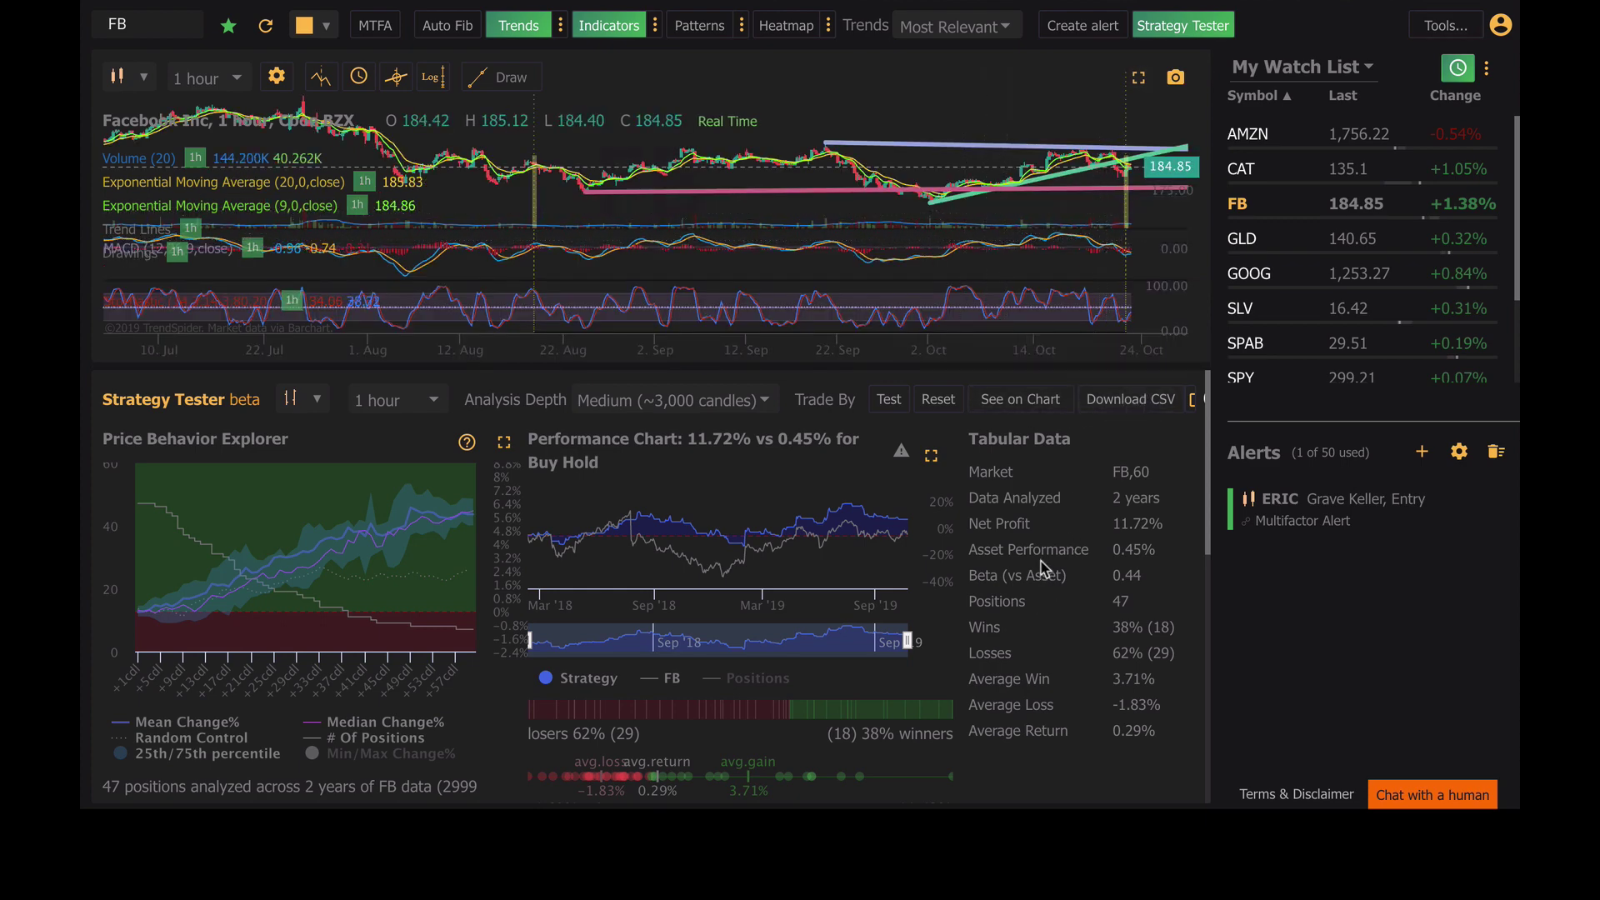
pyautogui.click(1129, 411)
pyautogui.scroll(-1, 1048, 459)
pyautogui.scroll(-2, 1087, 483)
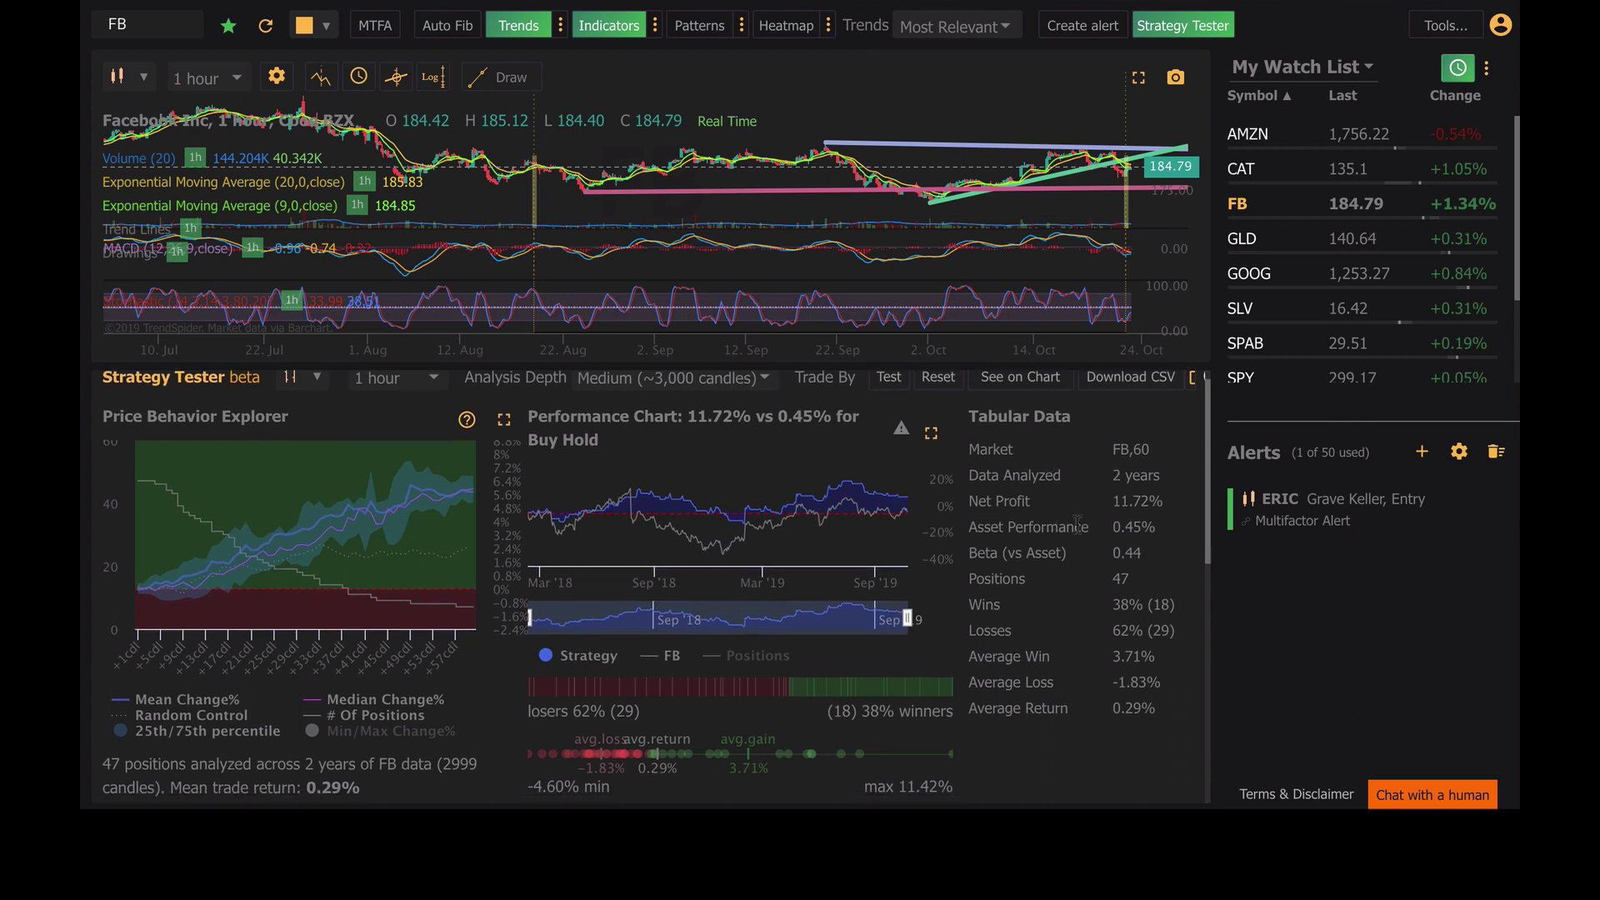
pyautogui.scroll(1, 1072, 526)
pyautogui.scroll(1, 1071, 537)
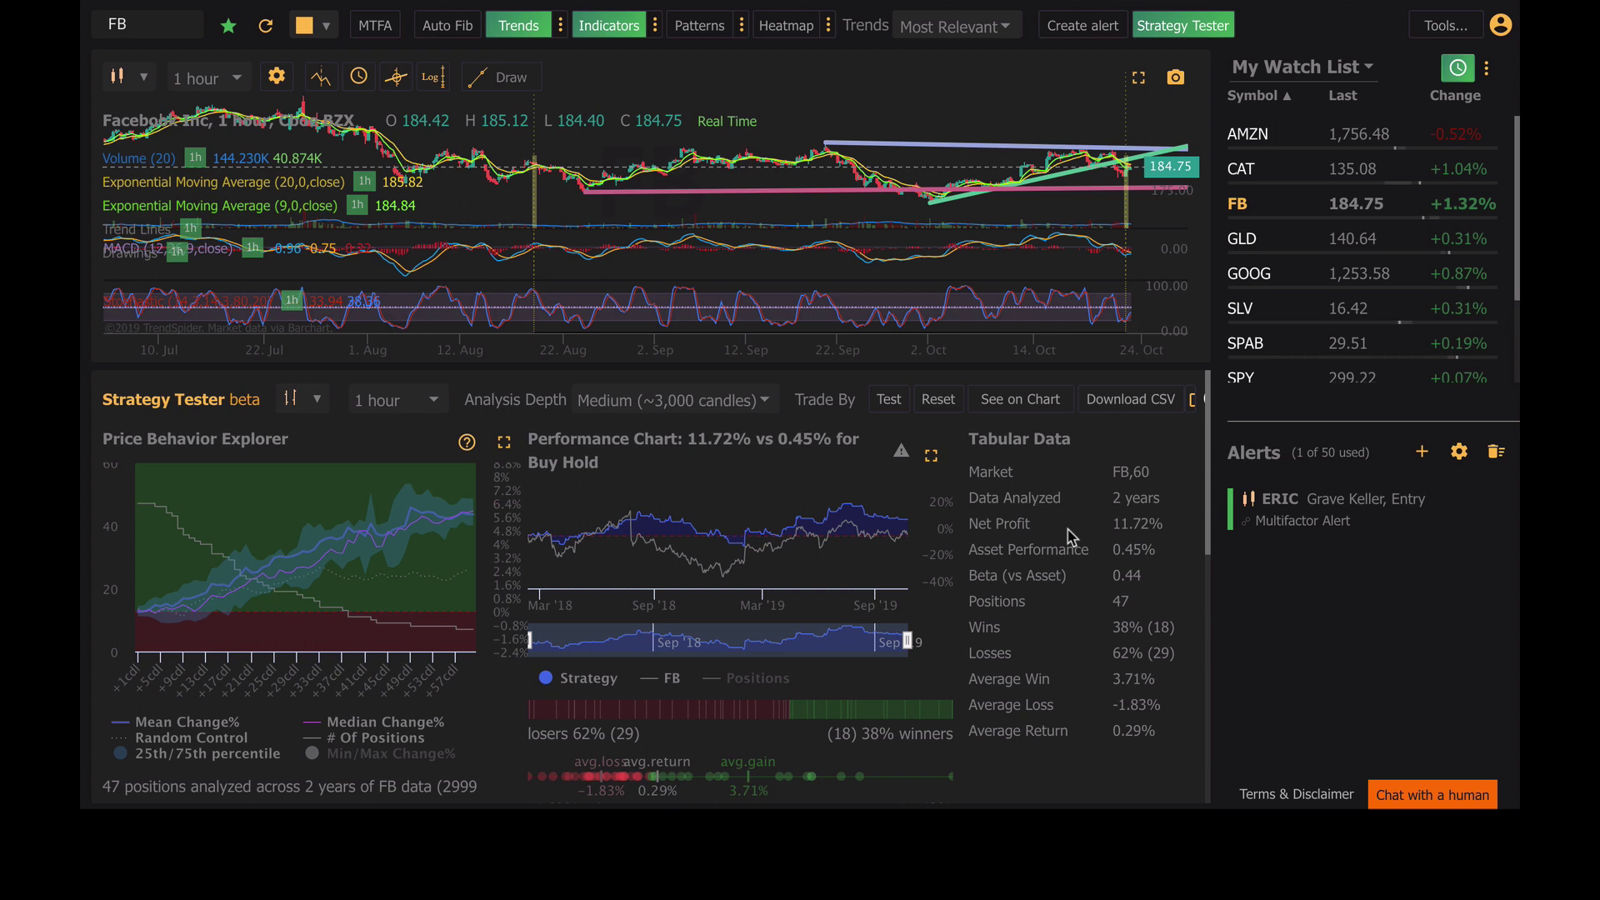
# Load GOOG briefly, then switch the chart and backtest to SPY
pyautogui.click(1251, 275)
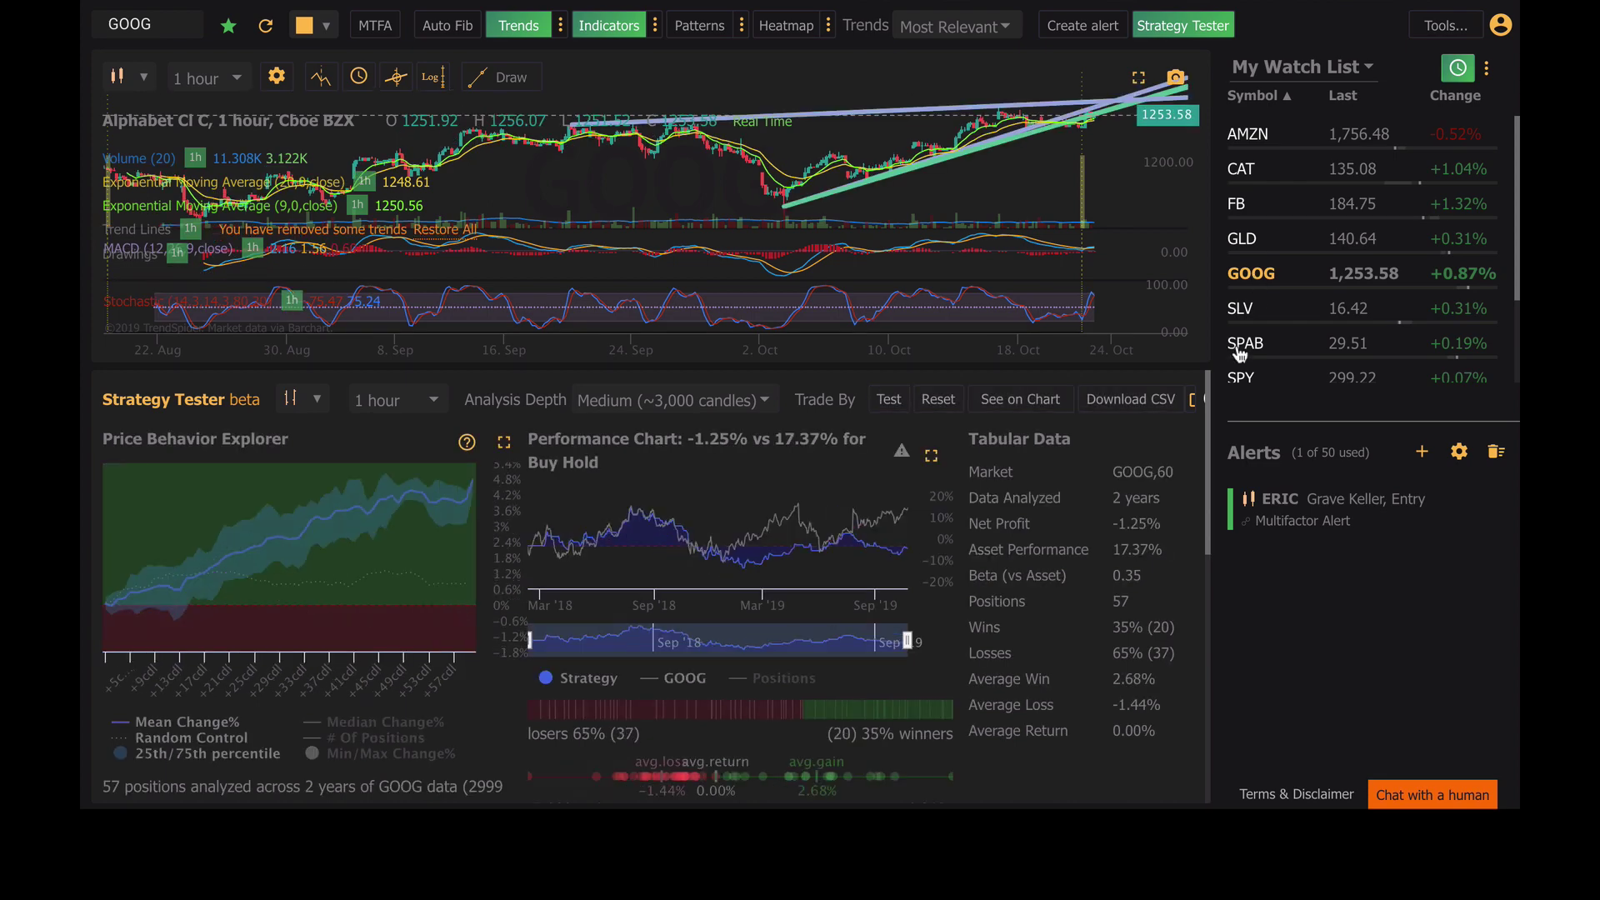
pyautogui.click(1253, 381)
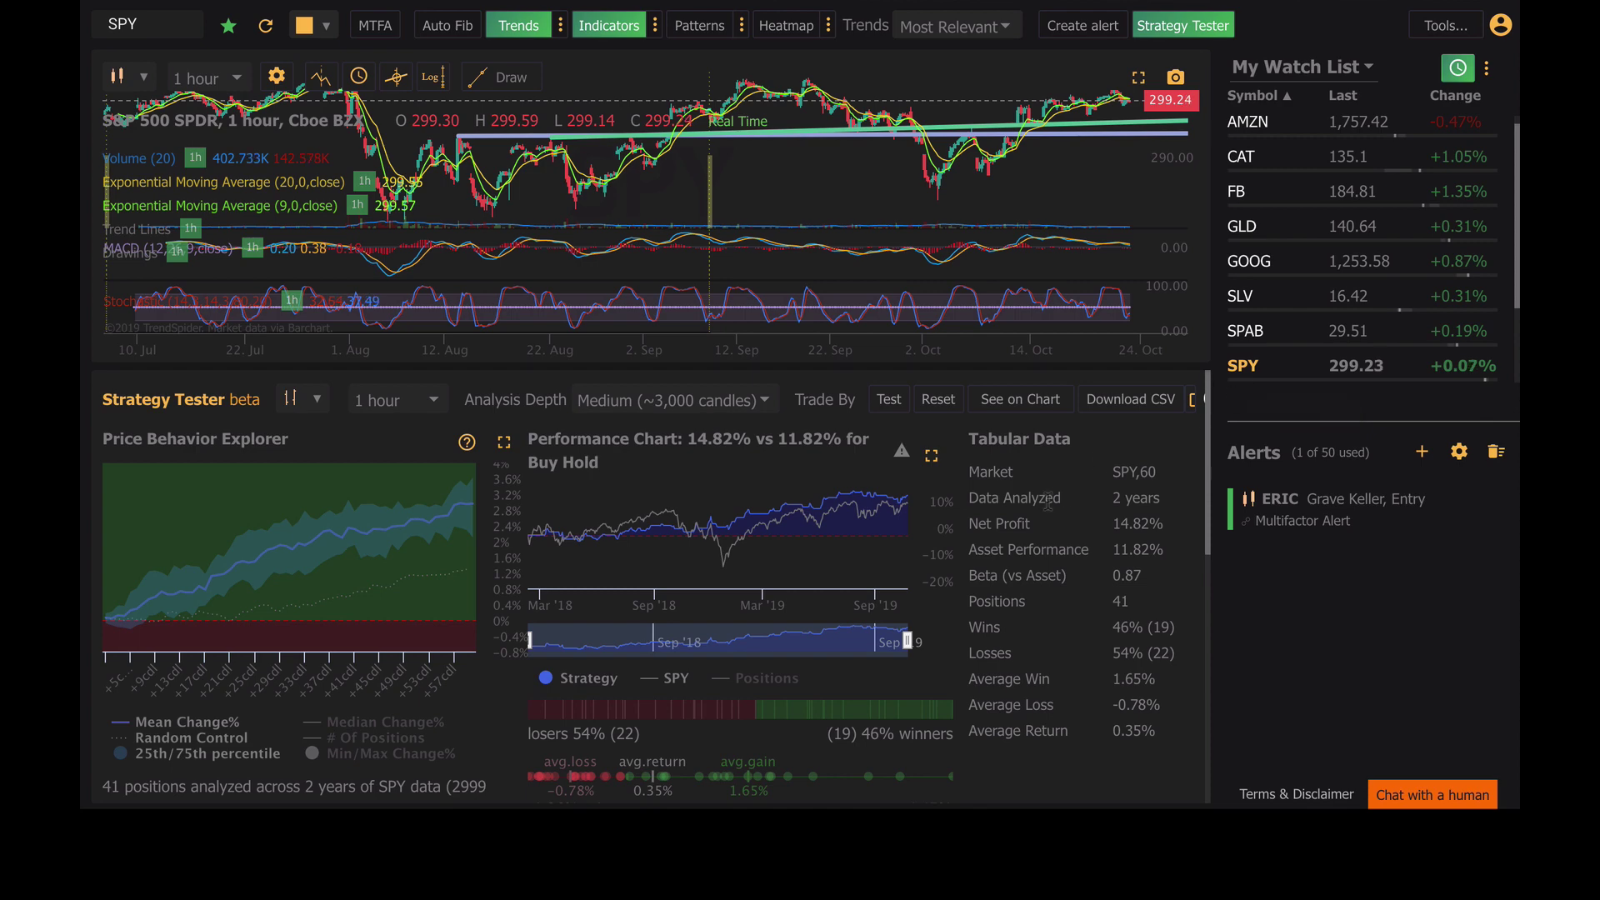
# Scroll the SPY results between tabular data and the entry and exit conditions
pyautogui.scroll(-5, 1047, 503)
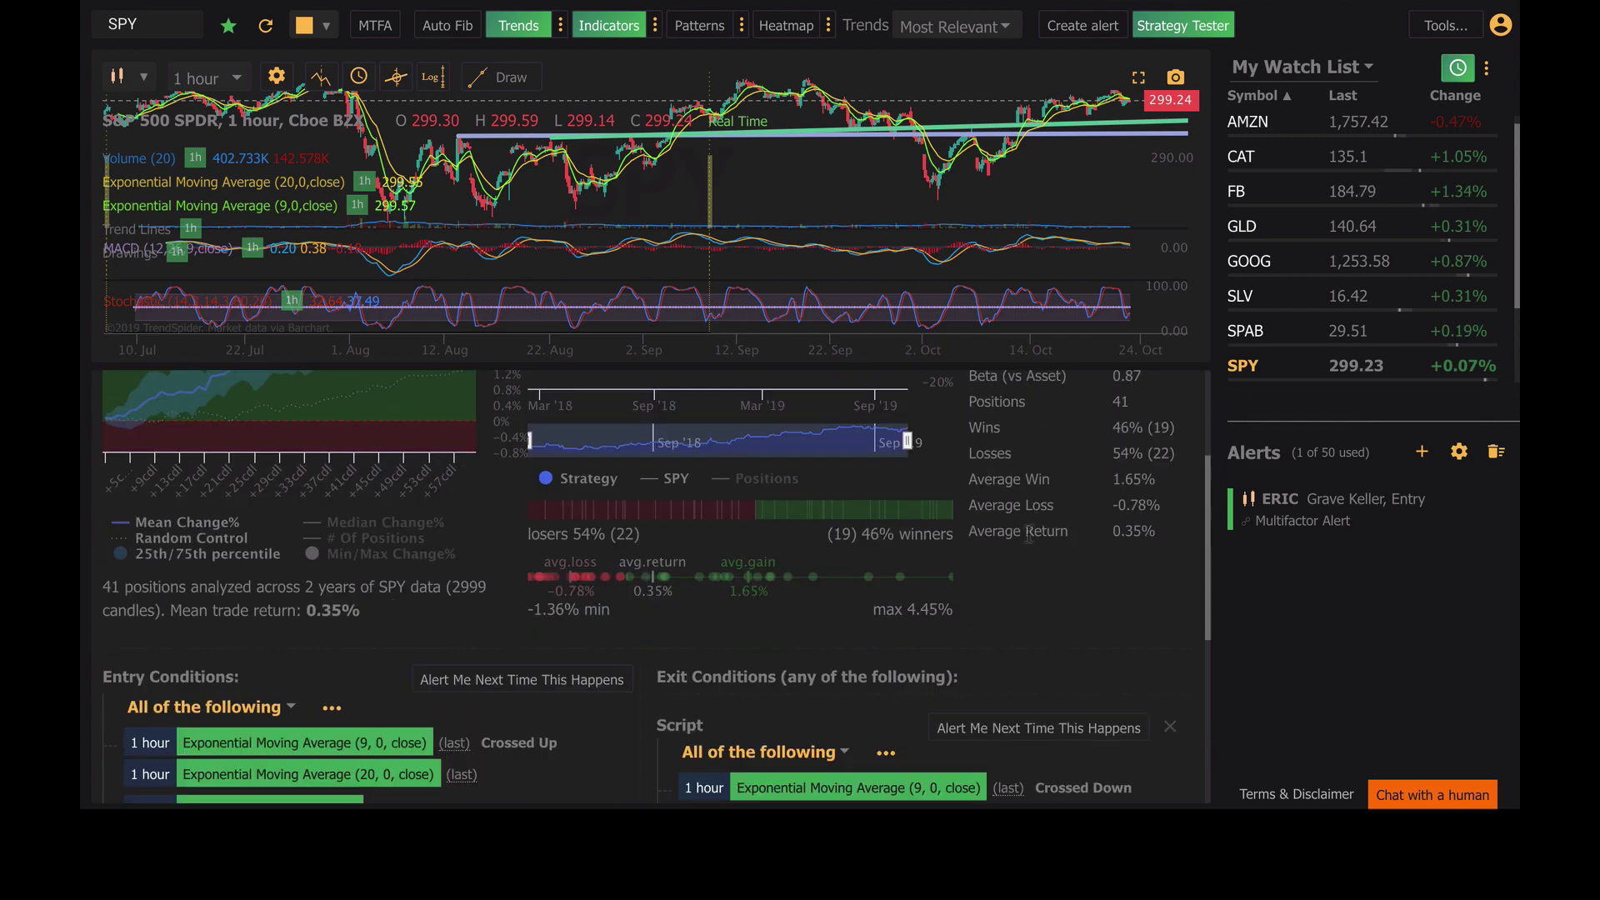
pyautogui.scroll(5, 1030, 540)
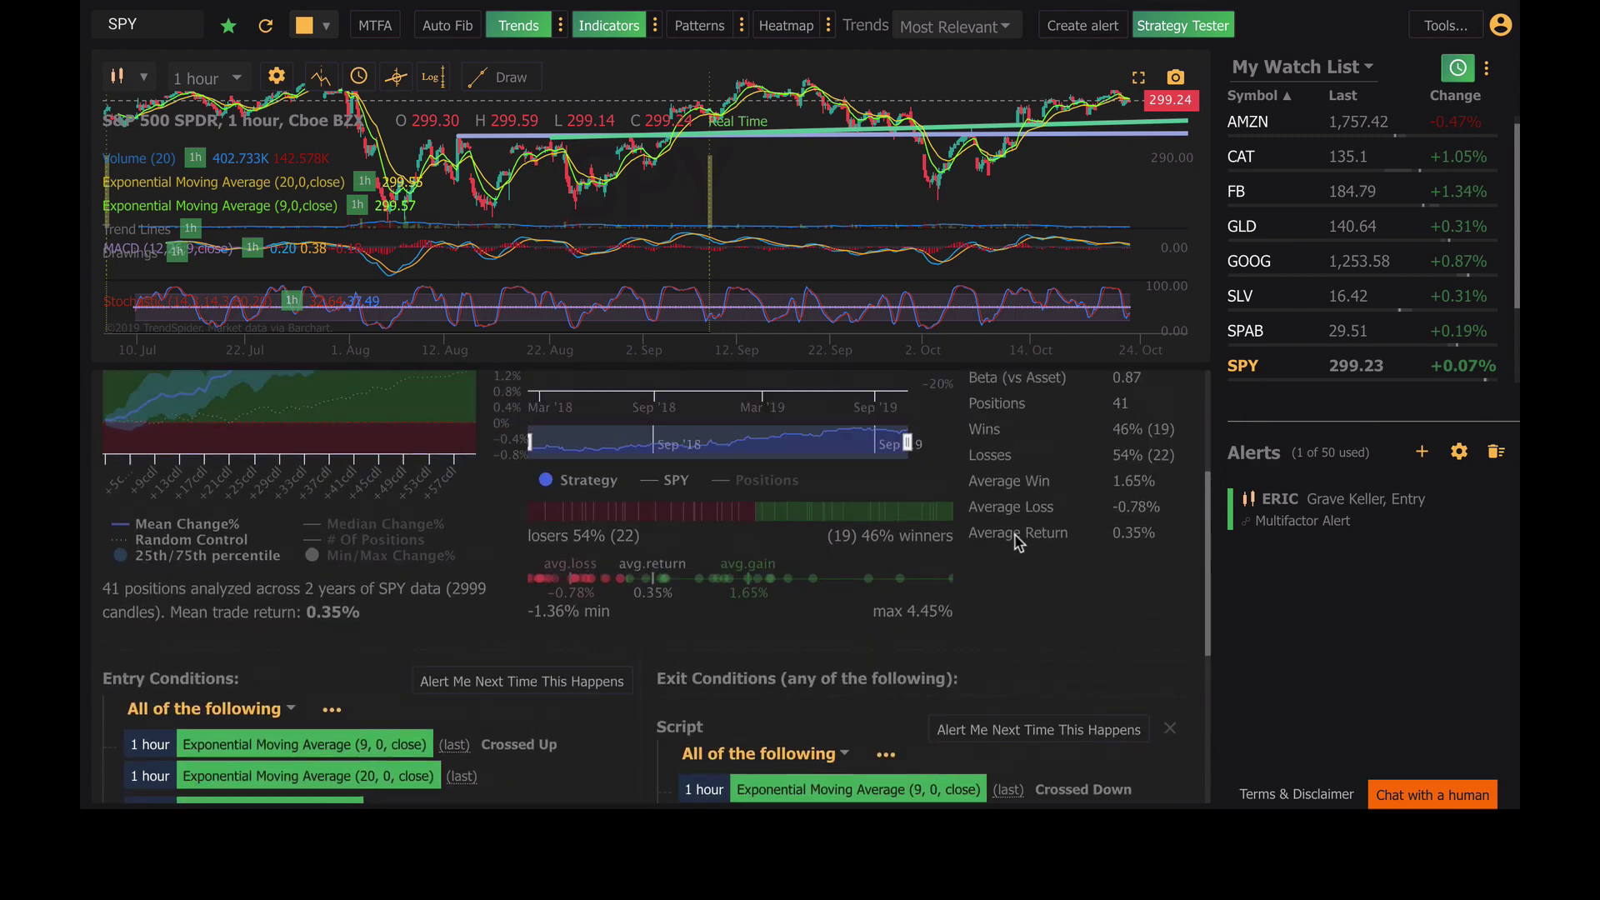
pyautogui.scroll(-1, 991, 586)
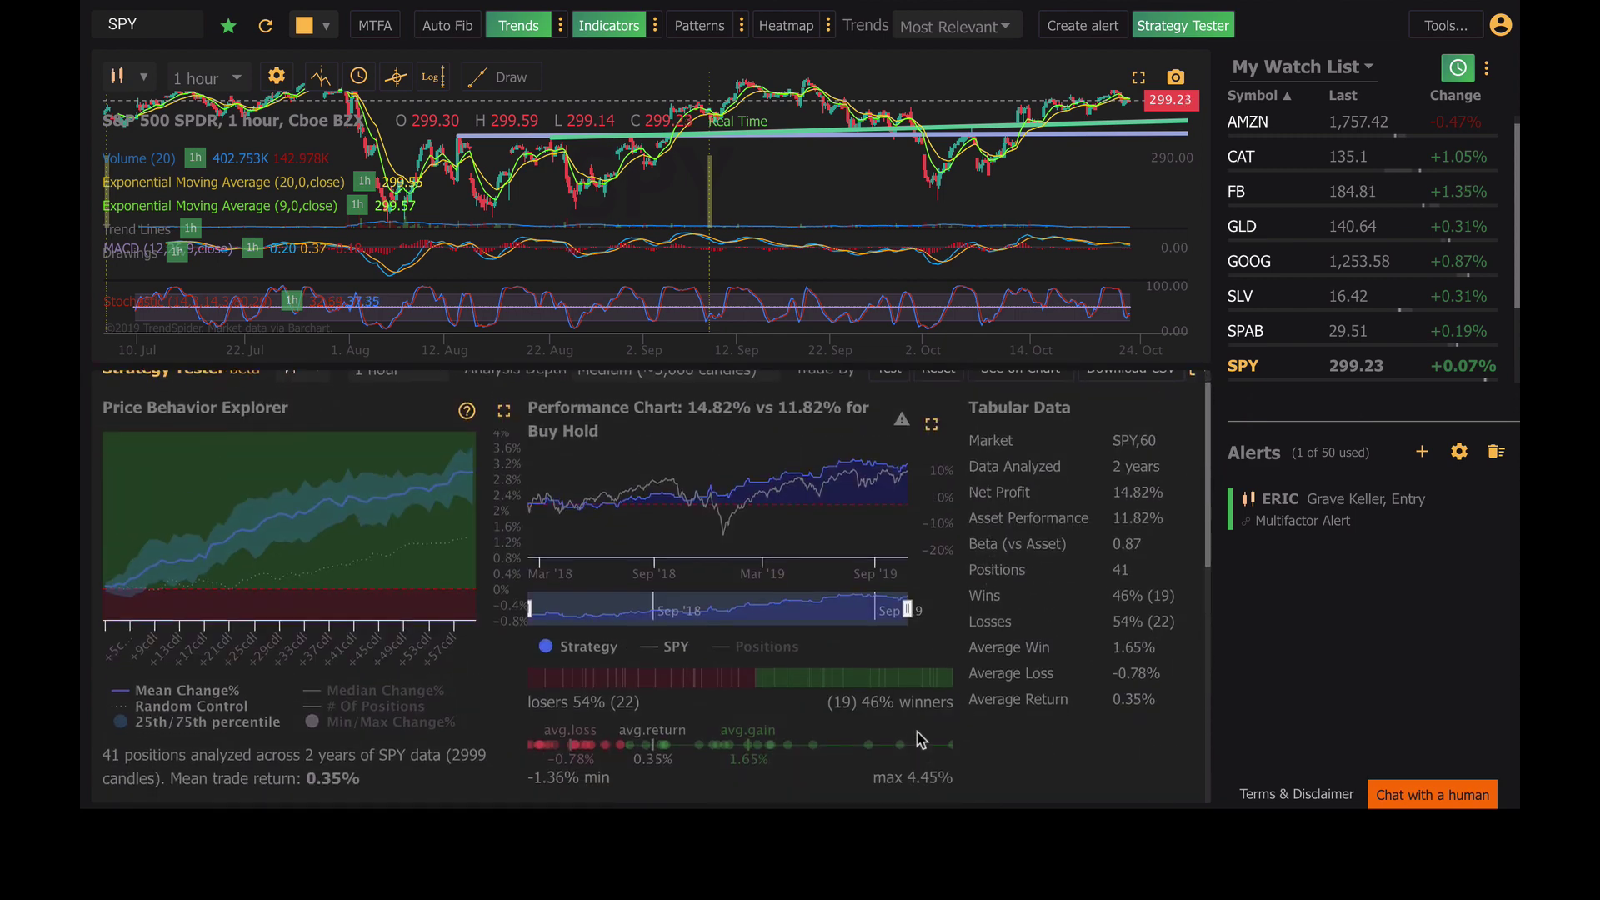
pyautogui.scroll(-2, 980, 646)
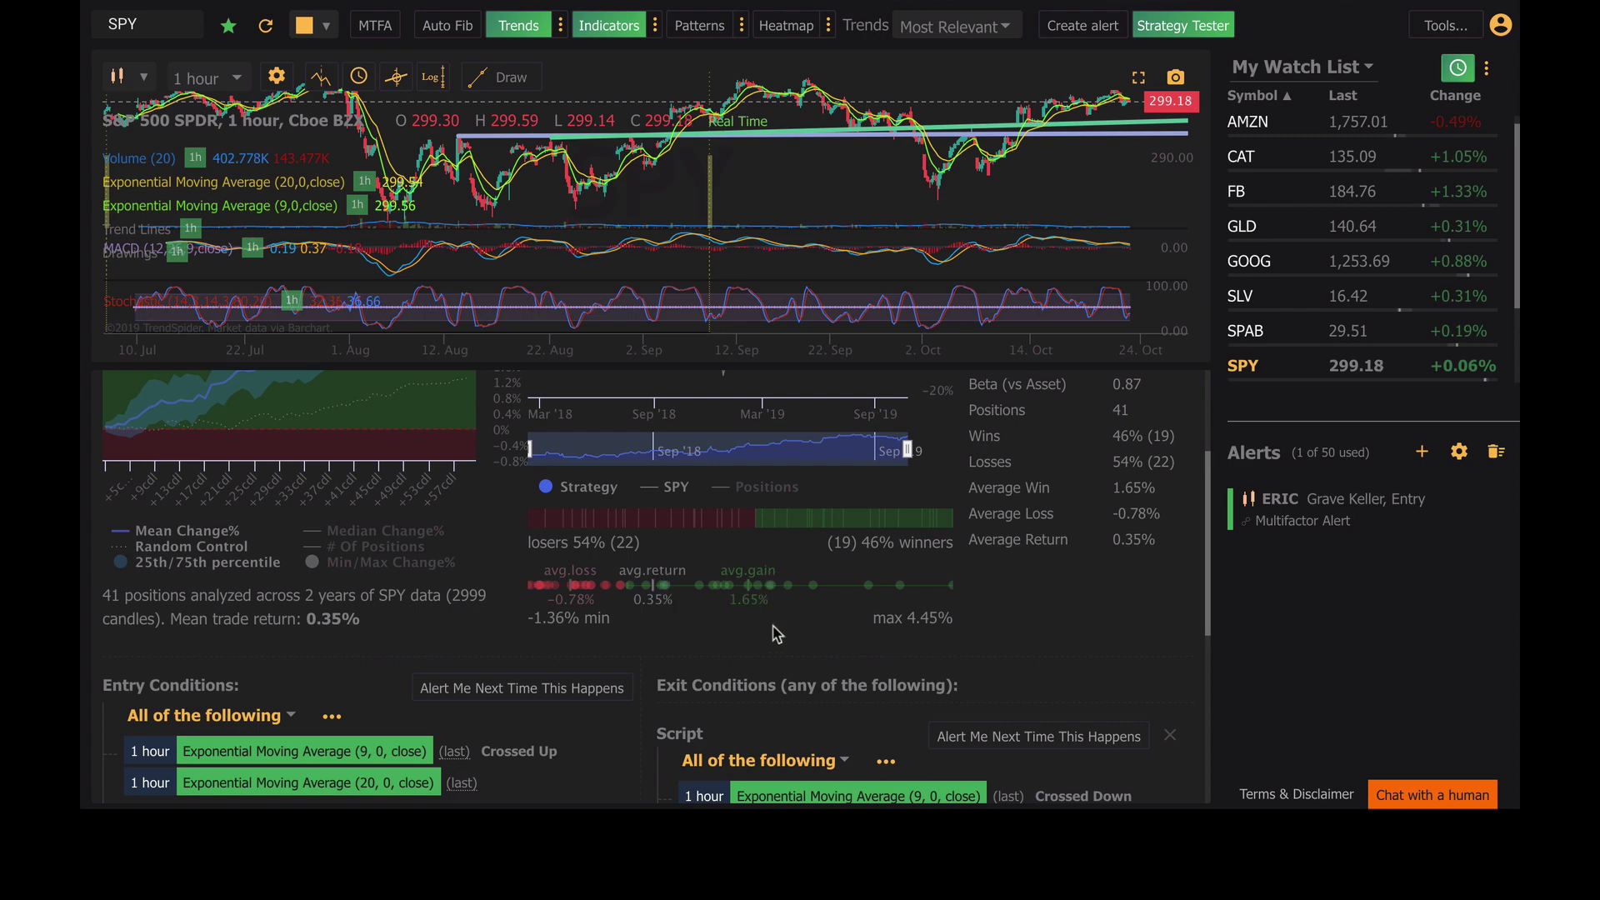
# Remove the # Candles Passed exit, leaving the EMA script, 25% take-profit and 5% stop-loss exits
pyautogui.scroll(-5, 830, 615)
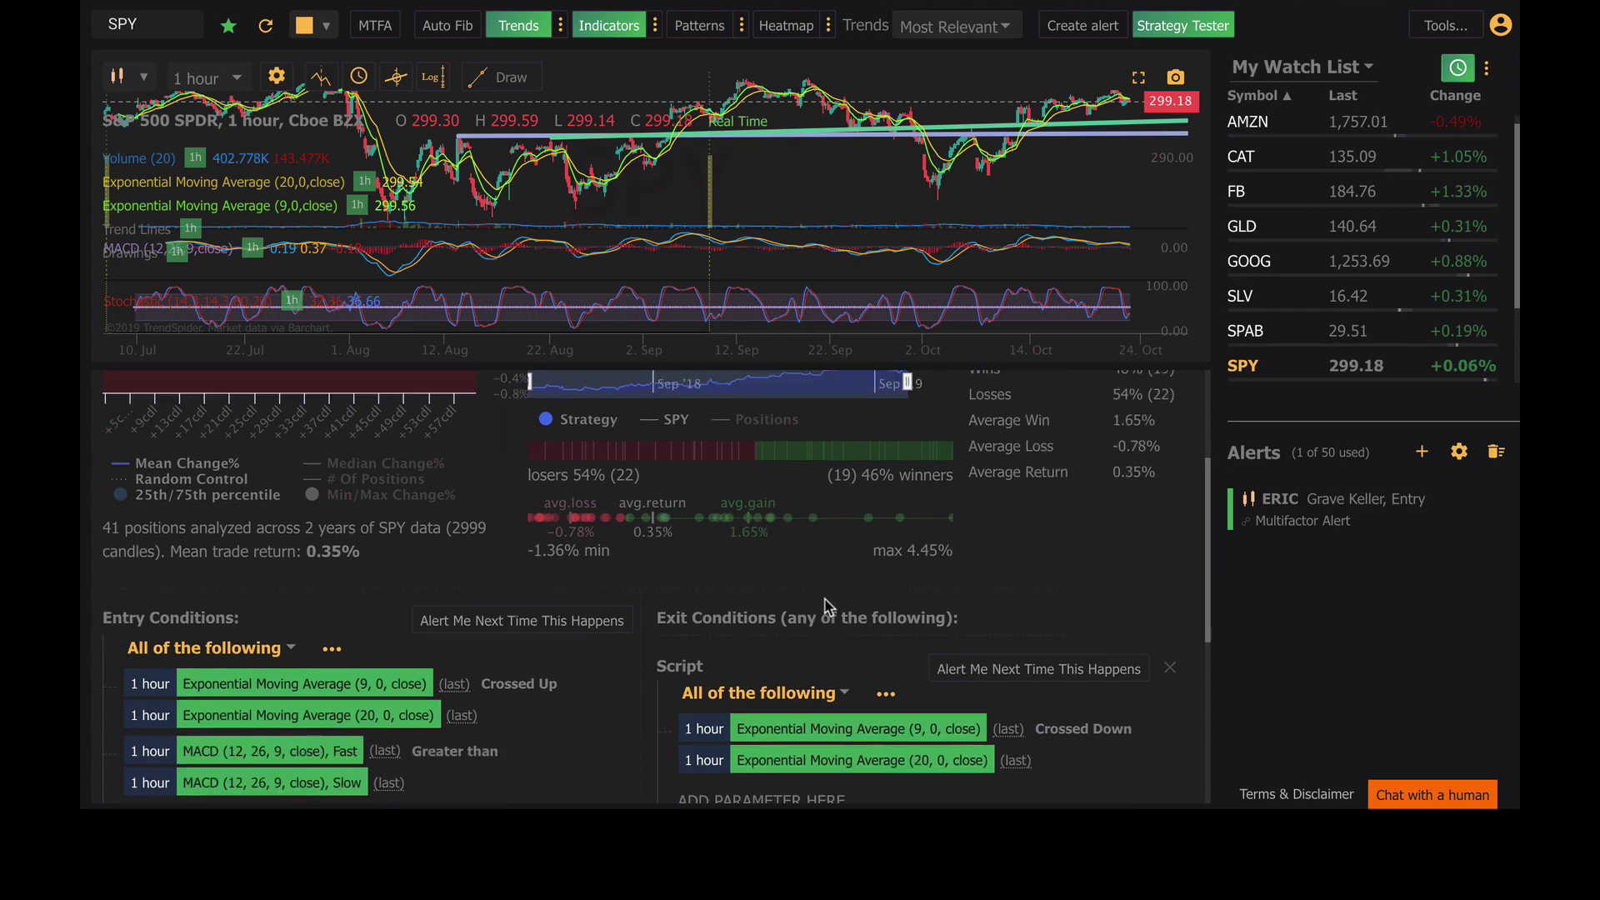
pyautogui.scroll(-1, 970, 661)
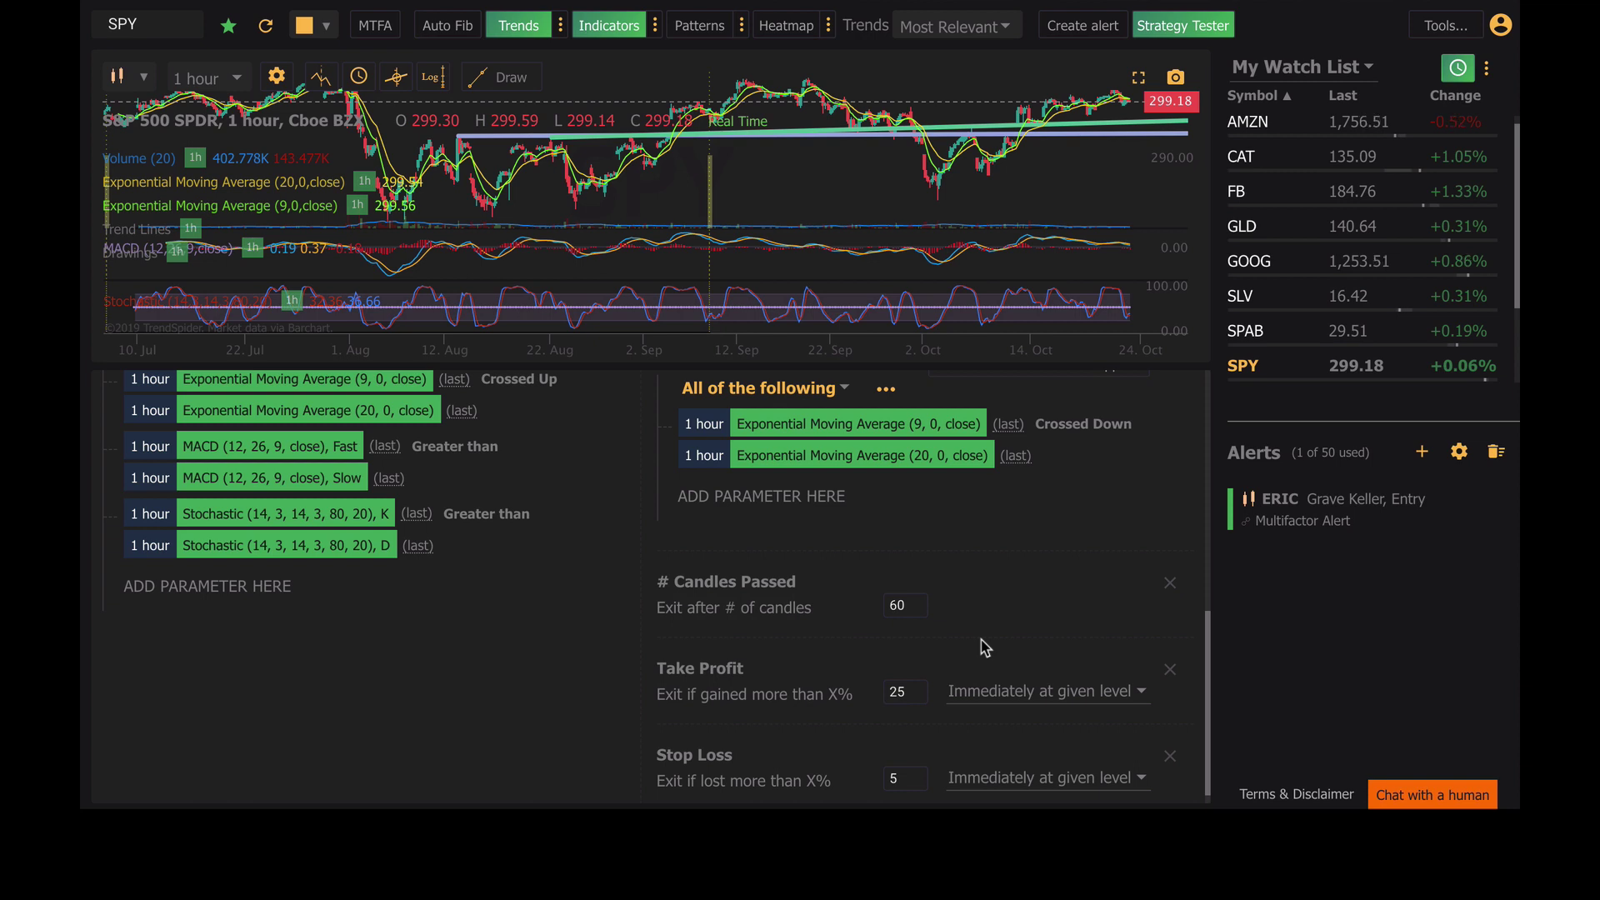
pyautogui.scroll(1, 1005, 616)
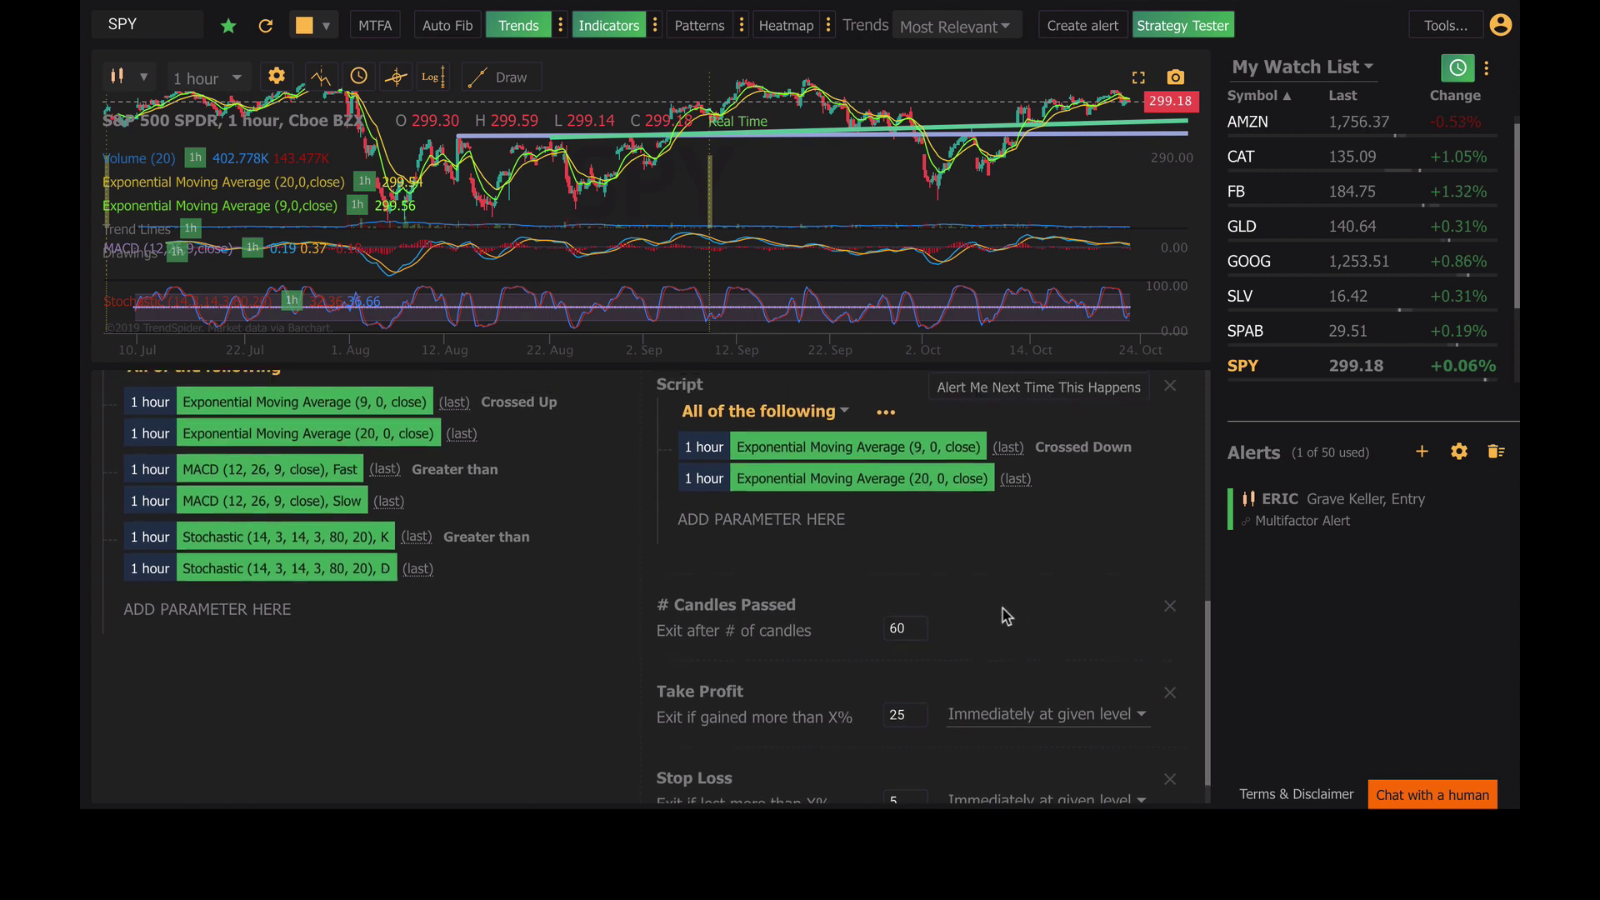
pyautogui.click(1171, 607)
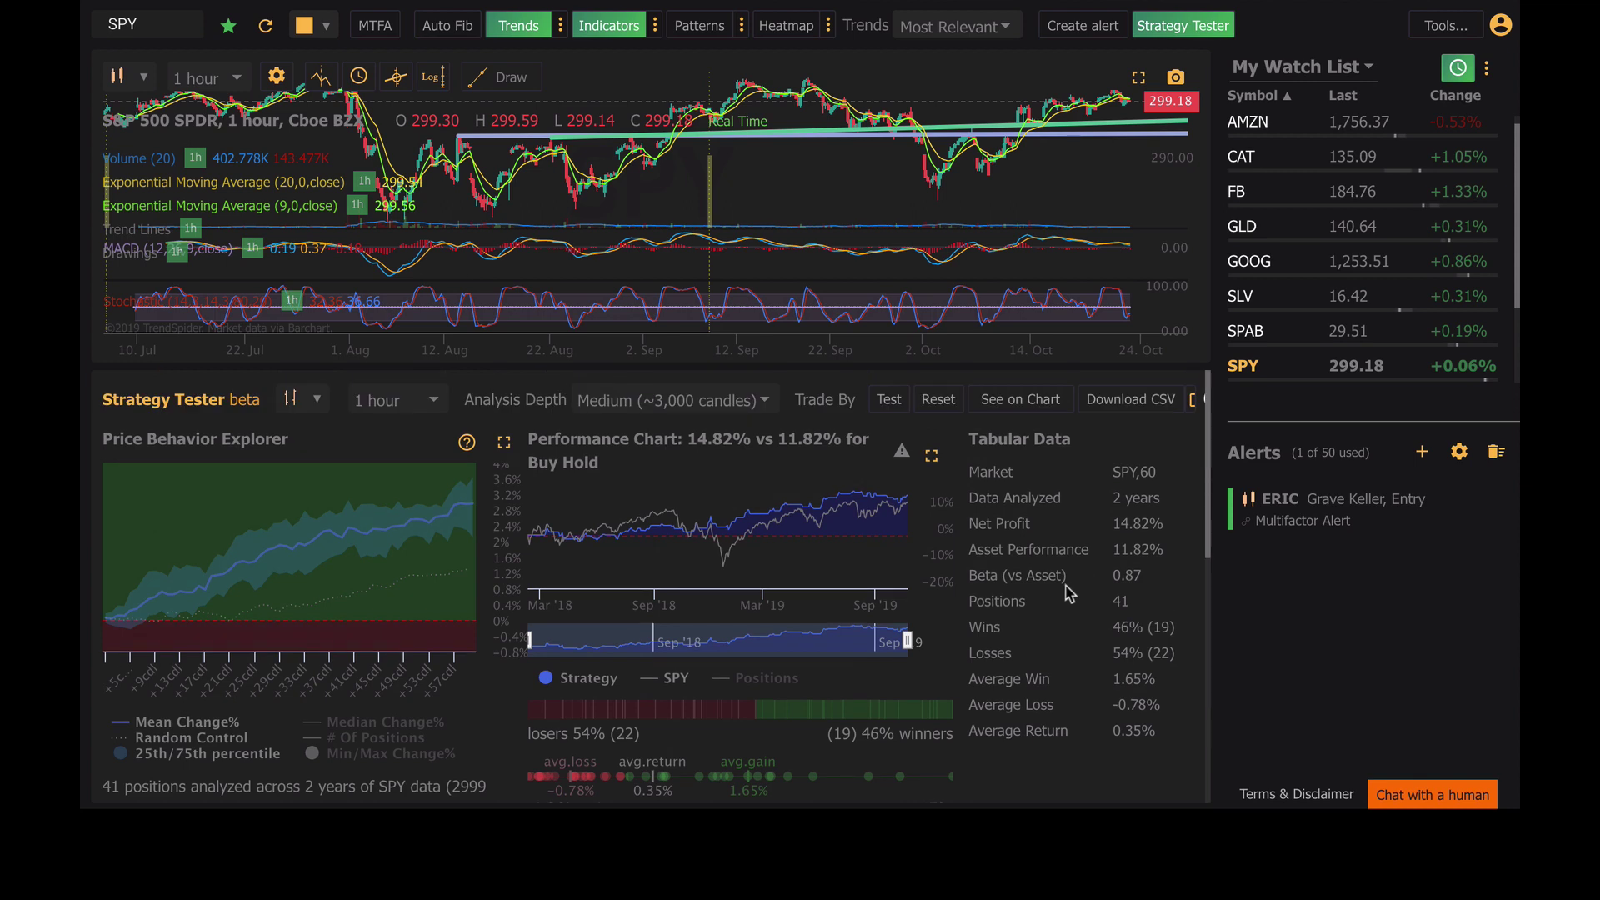
# Re-run the SPY backtest without the candle-count exit, giving 14.43% net profit over 41 positions
pyautogui.click(890, 400)
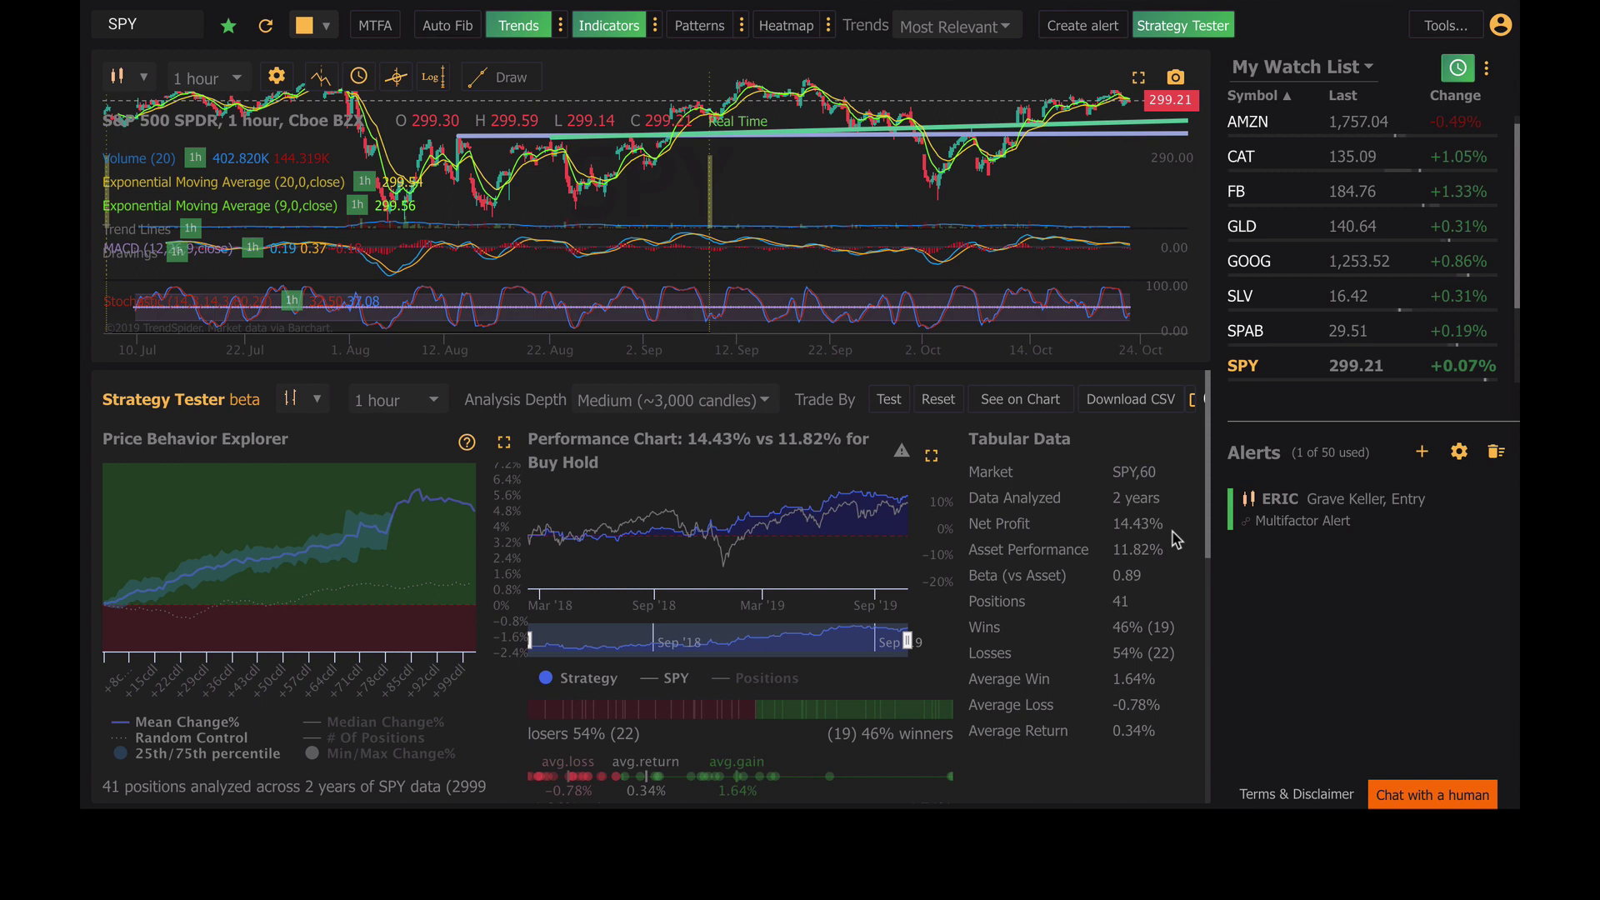
# Add a new single-condition row to the SPY entry rules
pyautogui.scroll(-2, 1171, 542)
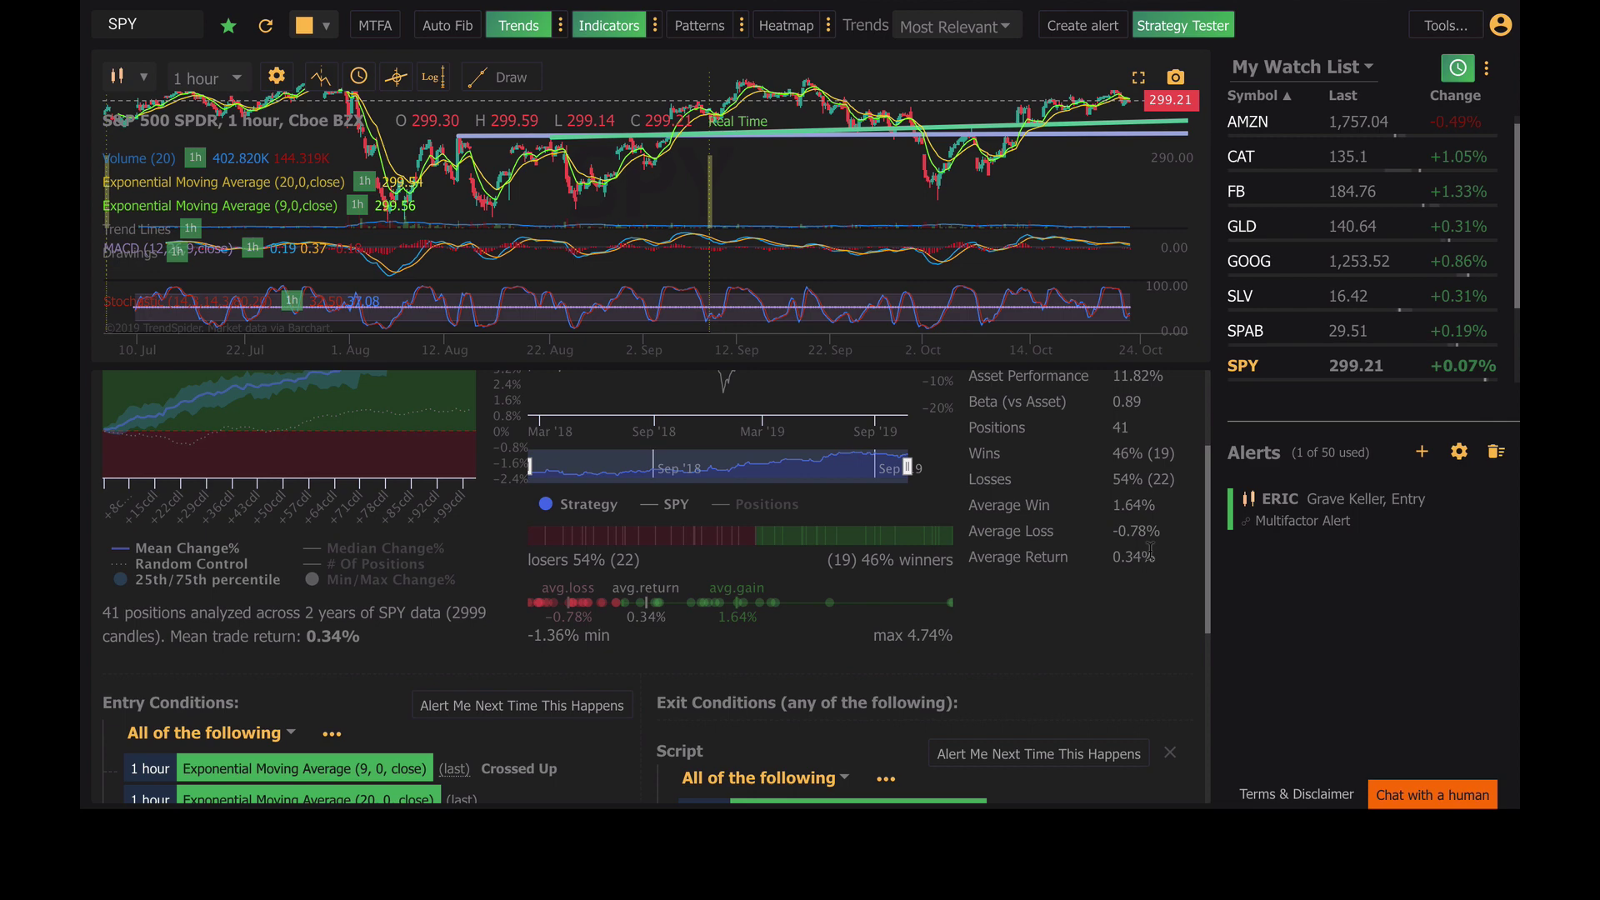
pyautogui.scroll(-2, 925, 520)
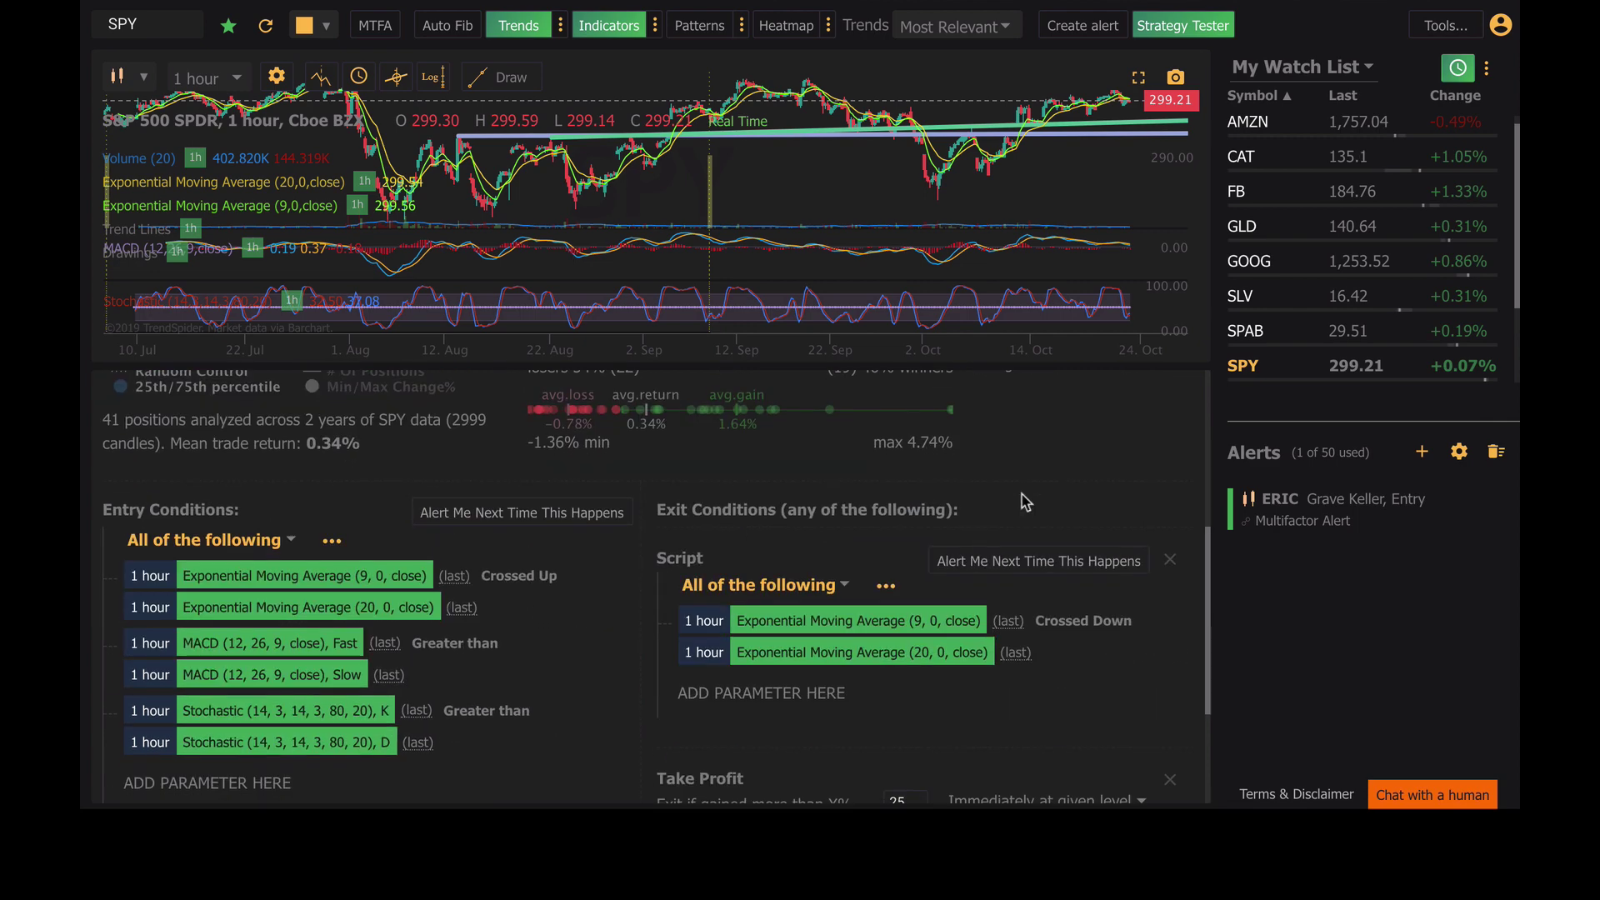
pyautogui.scroll(-1, 558, 700)
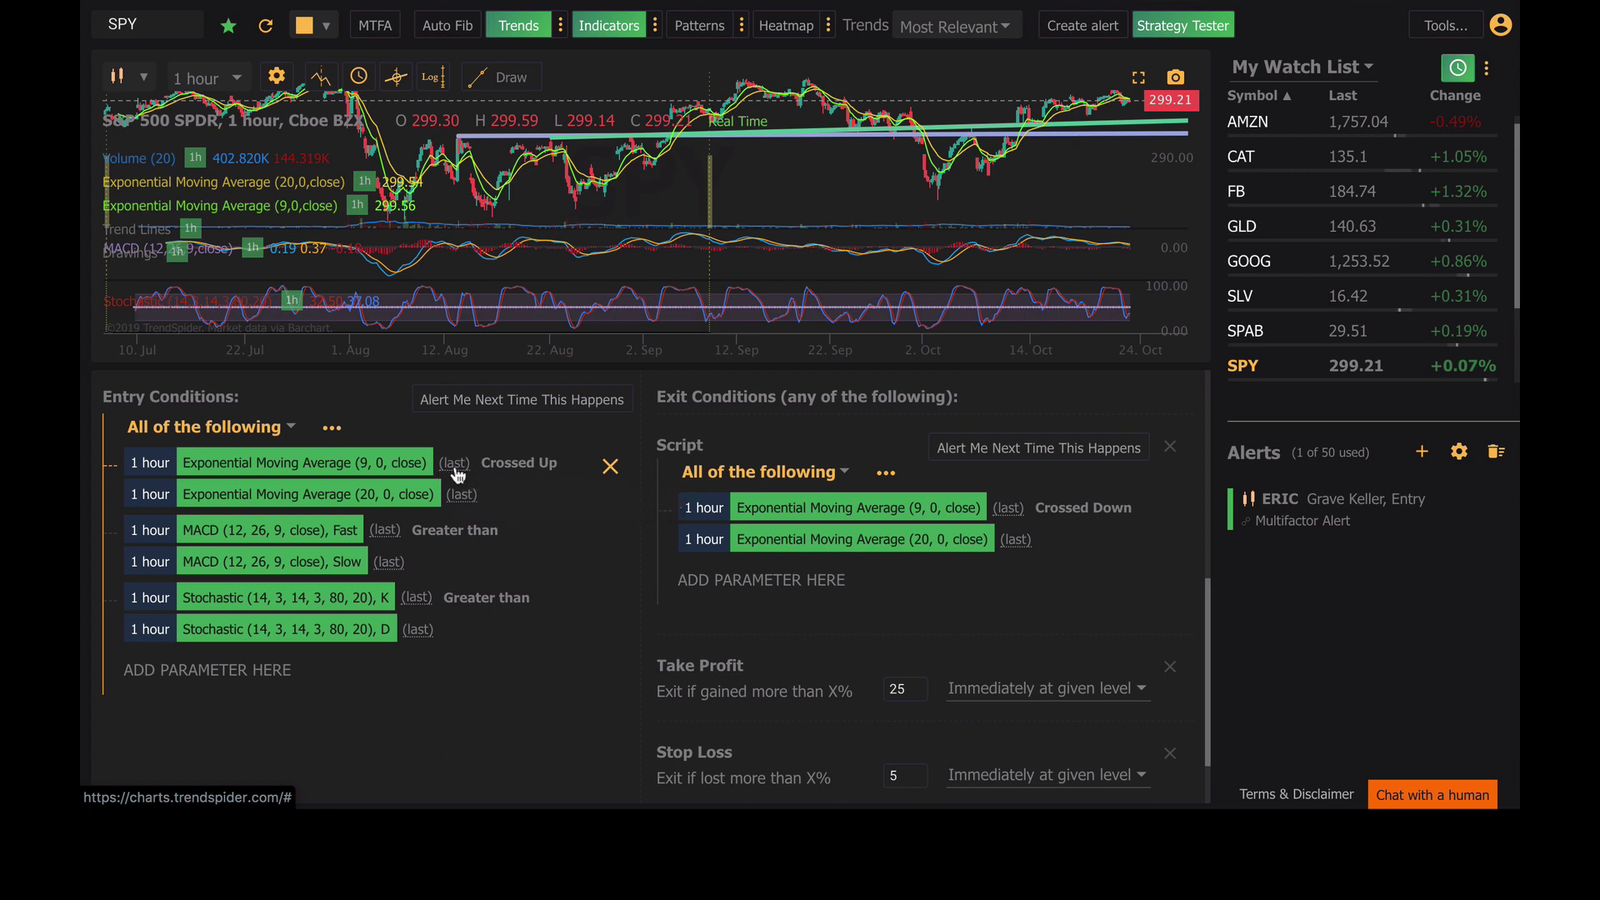
pyautogui.scroll(-1, 265, 683)
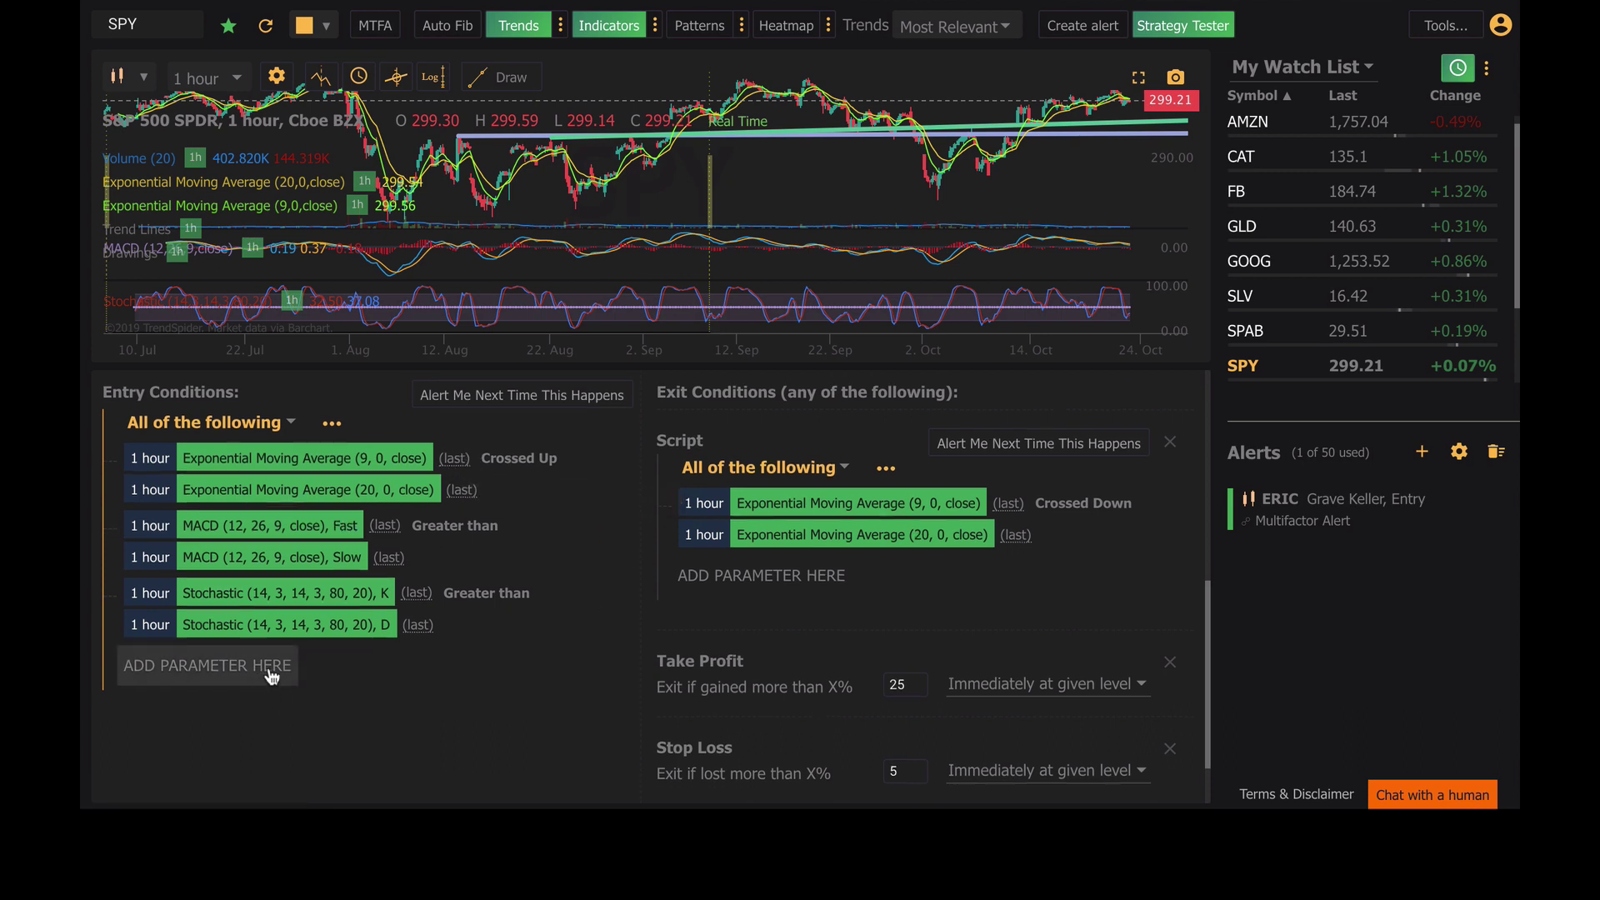
pyautogui.click(269, 675)
pyautogui.click(236, 664)
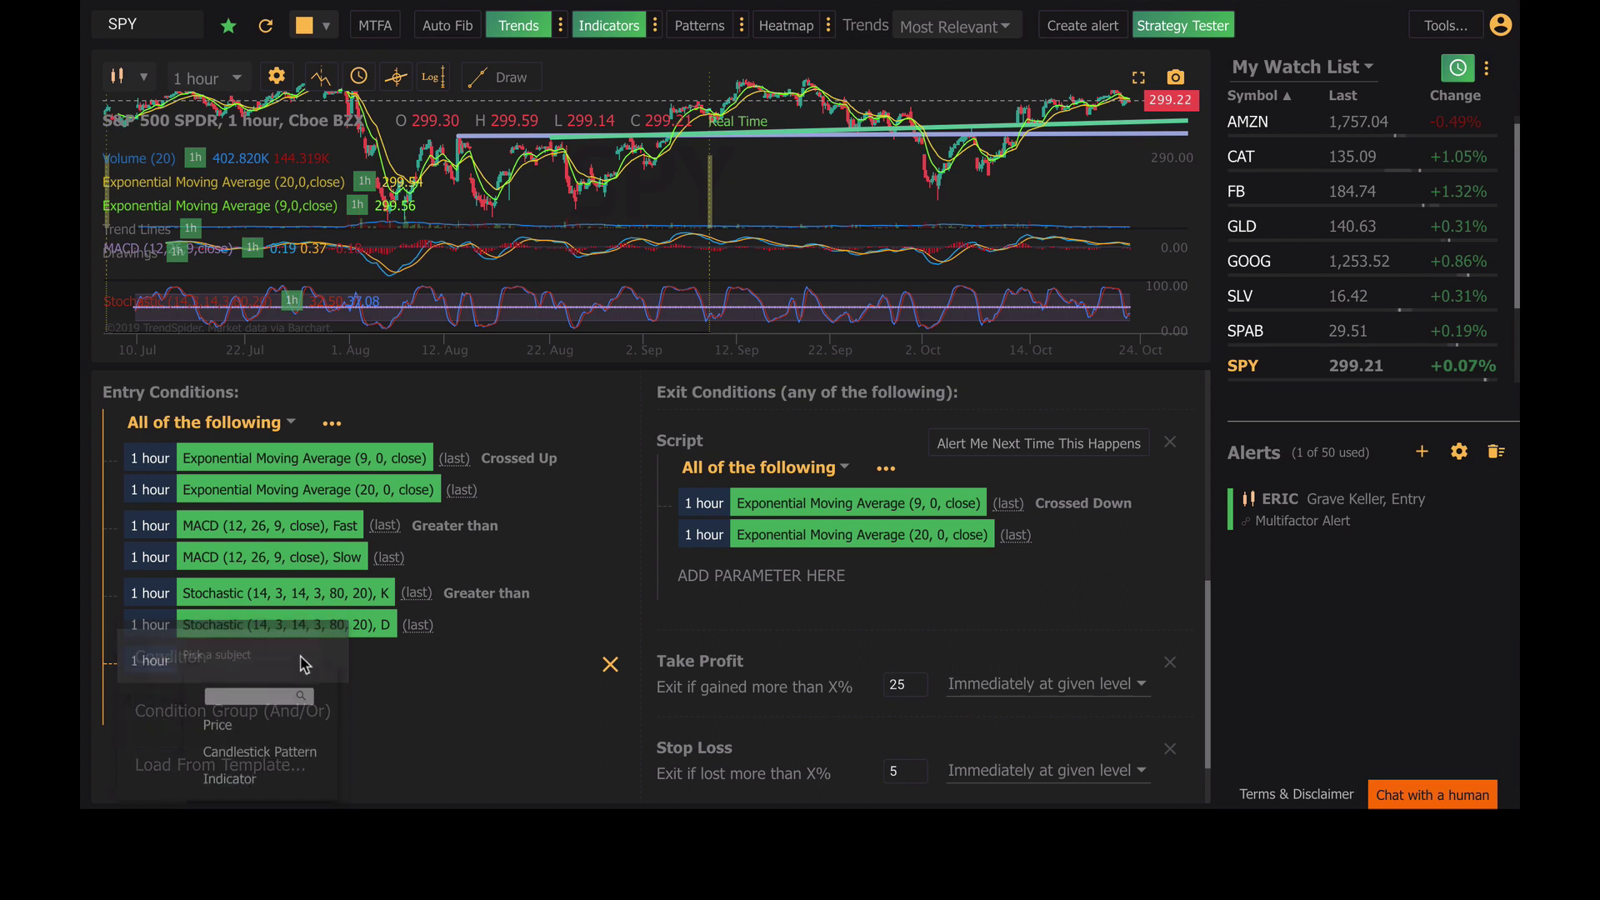
# Make the rule require Price.Open from 1 candle ago to be less than Price.Close
pyautogui.scroll(-1, 267, 658)
pyautogui.click(218, 665)
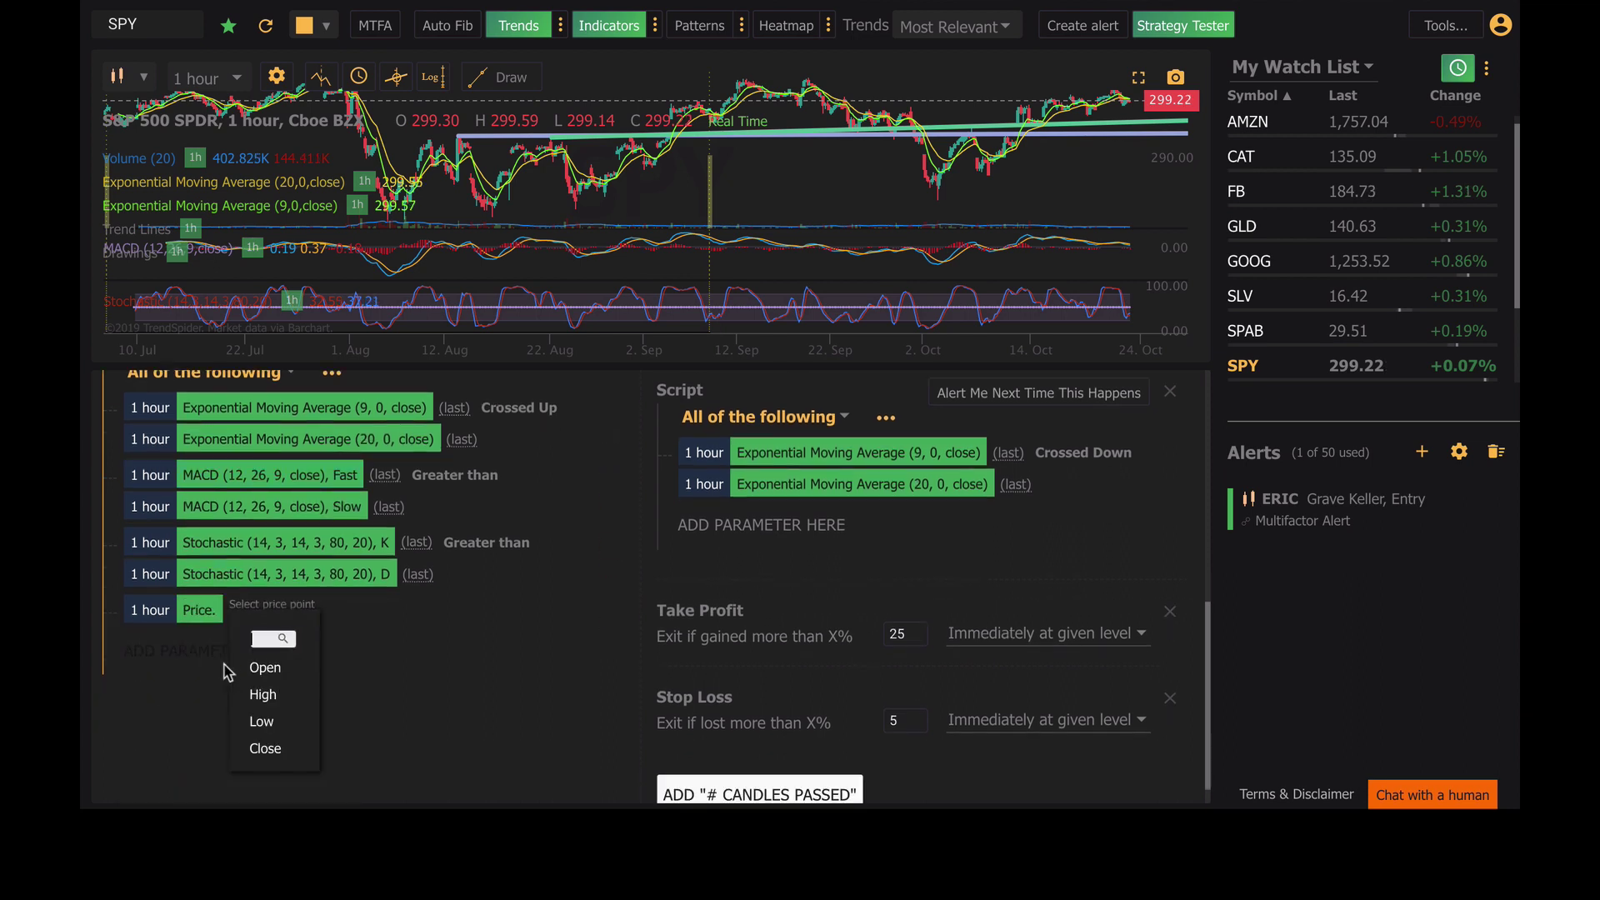
pyautogui.click(274, 675)
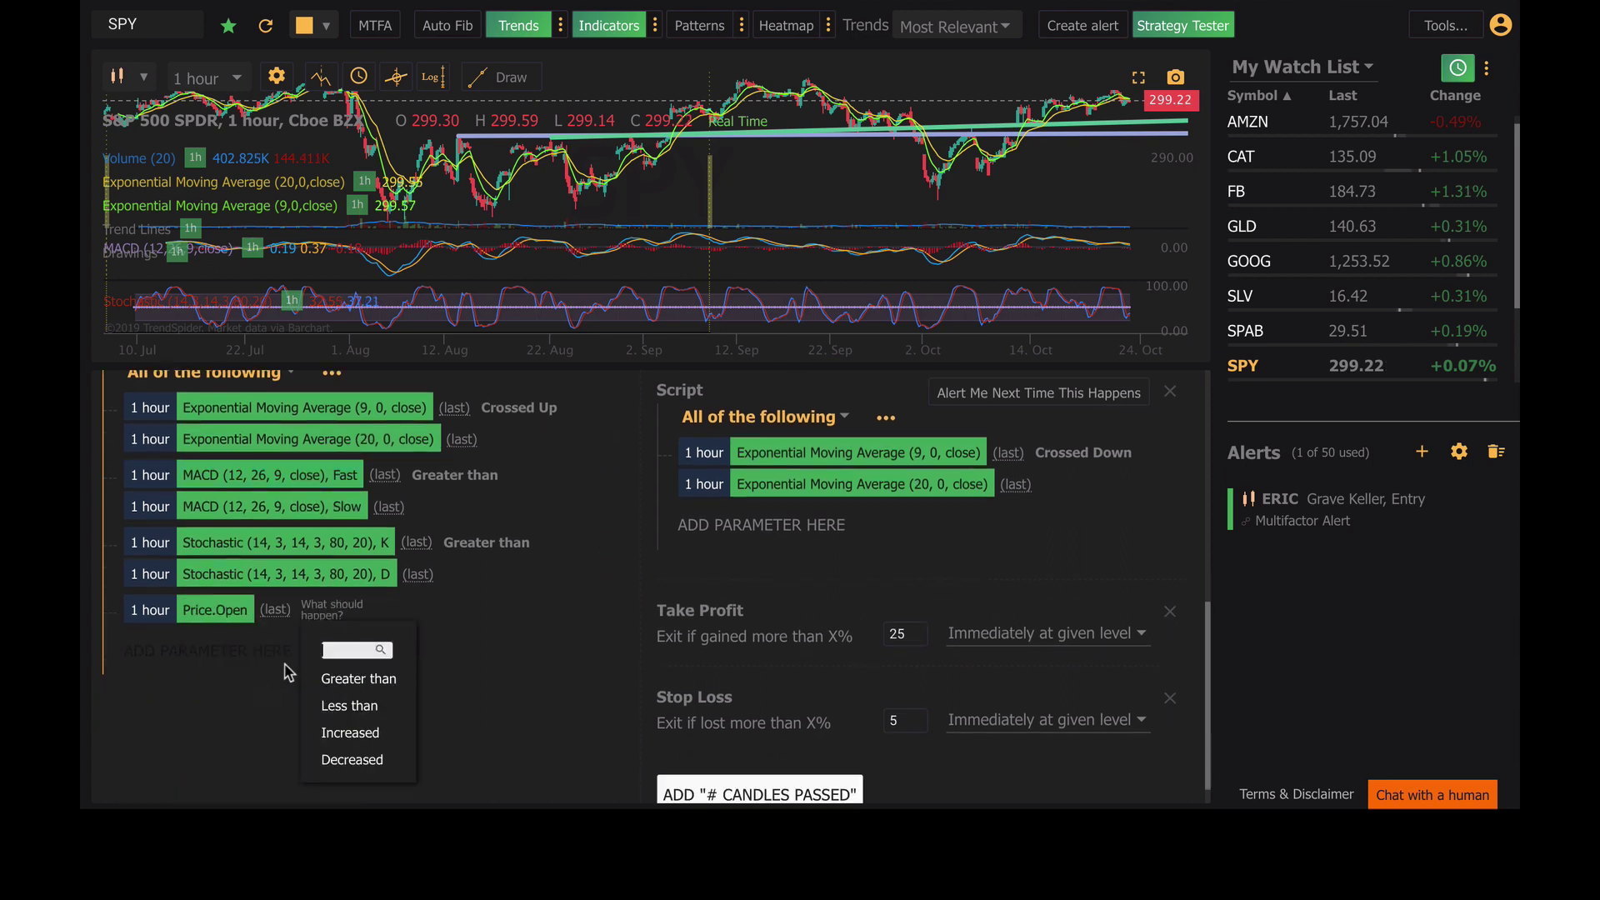
pyautogui.click(358, 705)
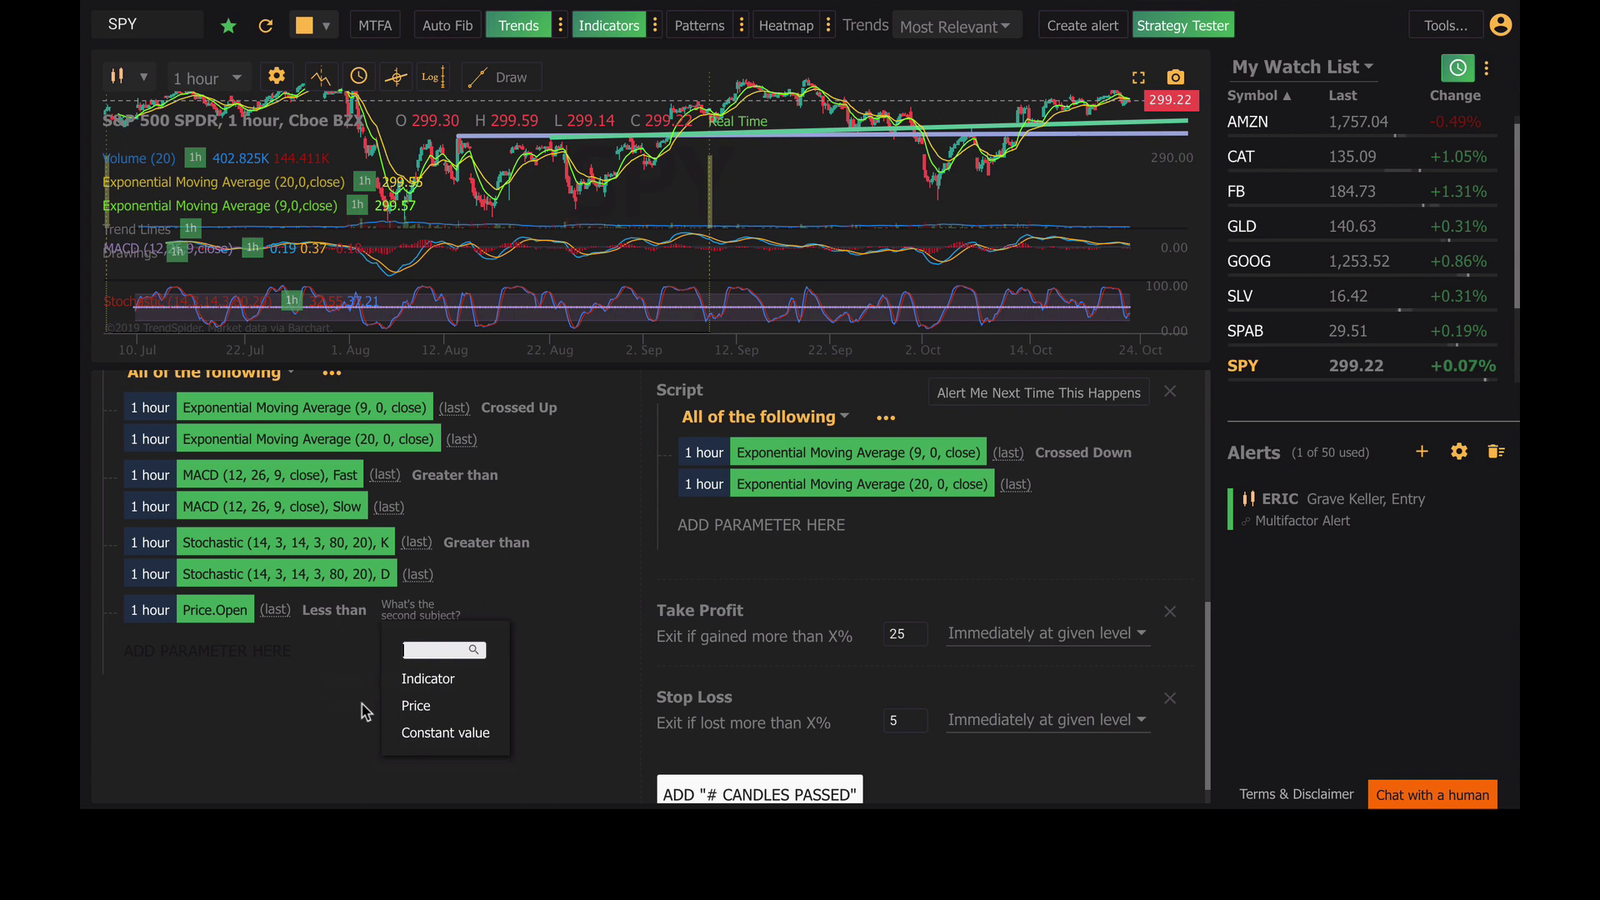
pyautogui.click(423, 706)
pyautogui.click(515, 750)
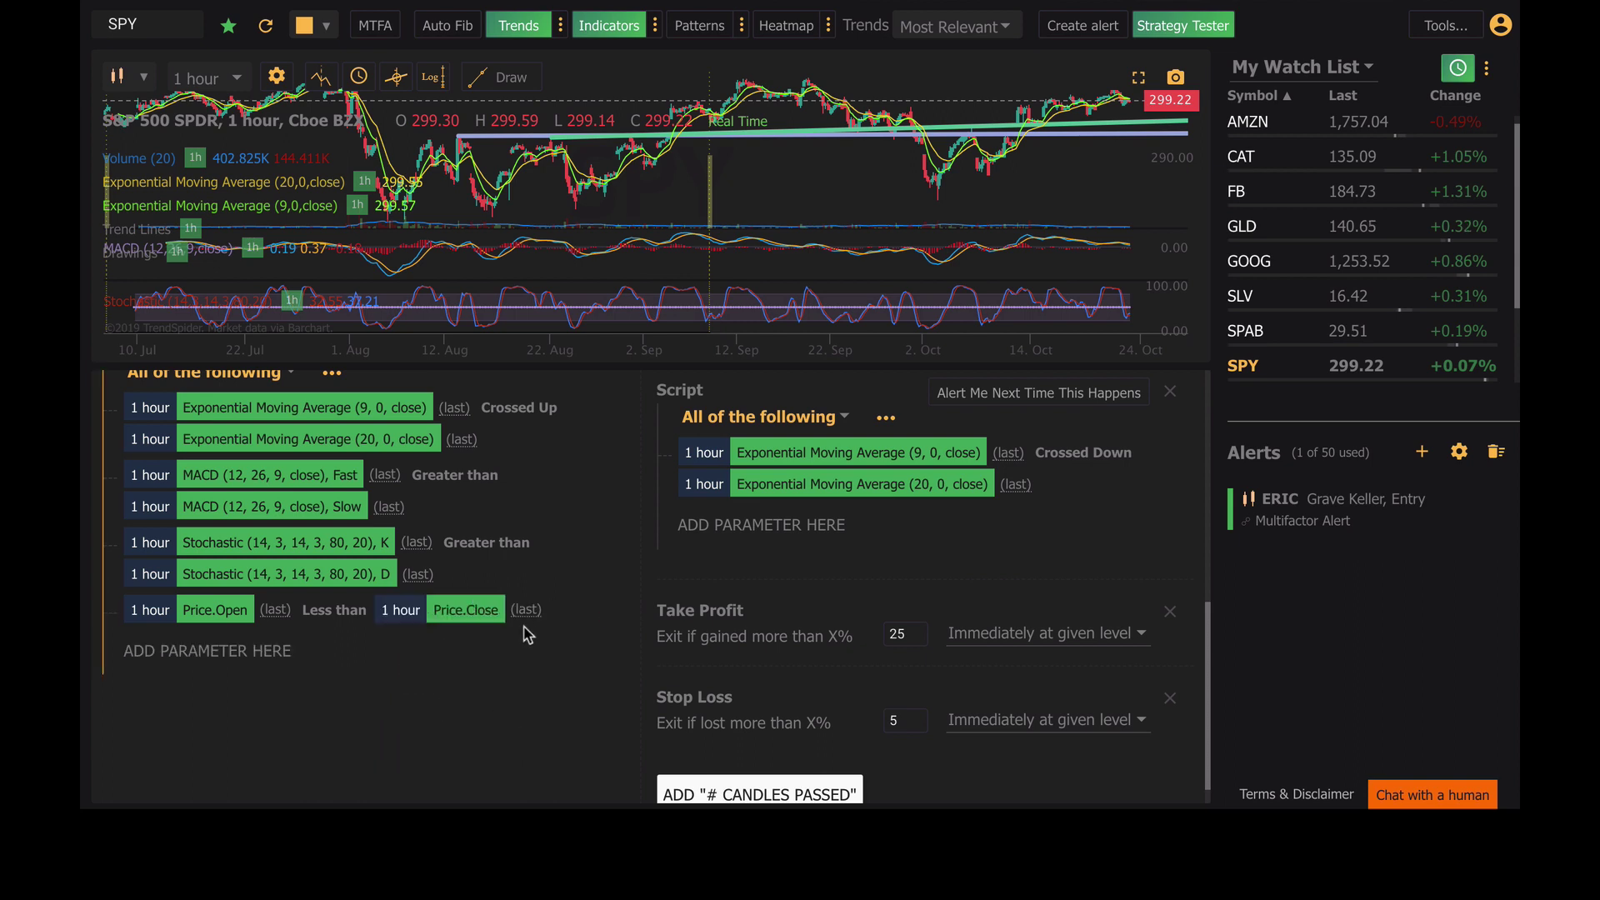
pyautogui.click(275, 616)
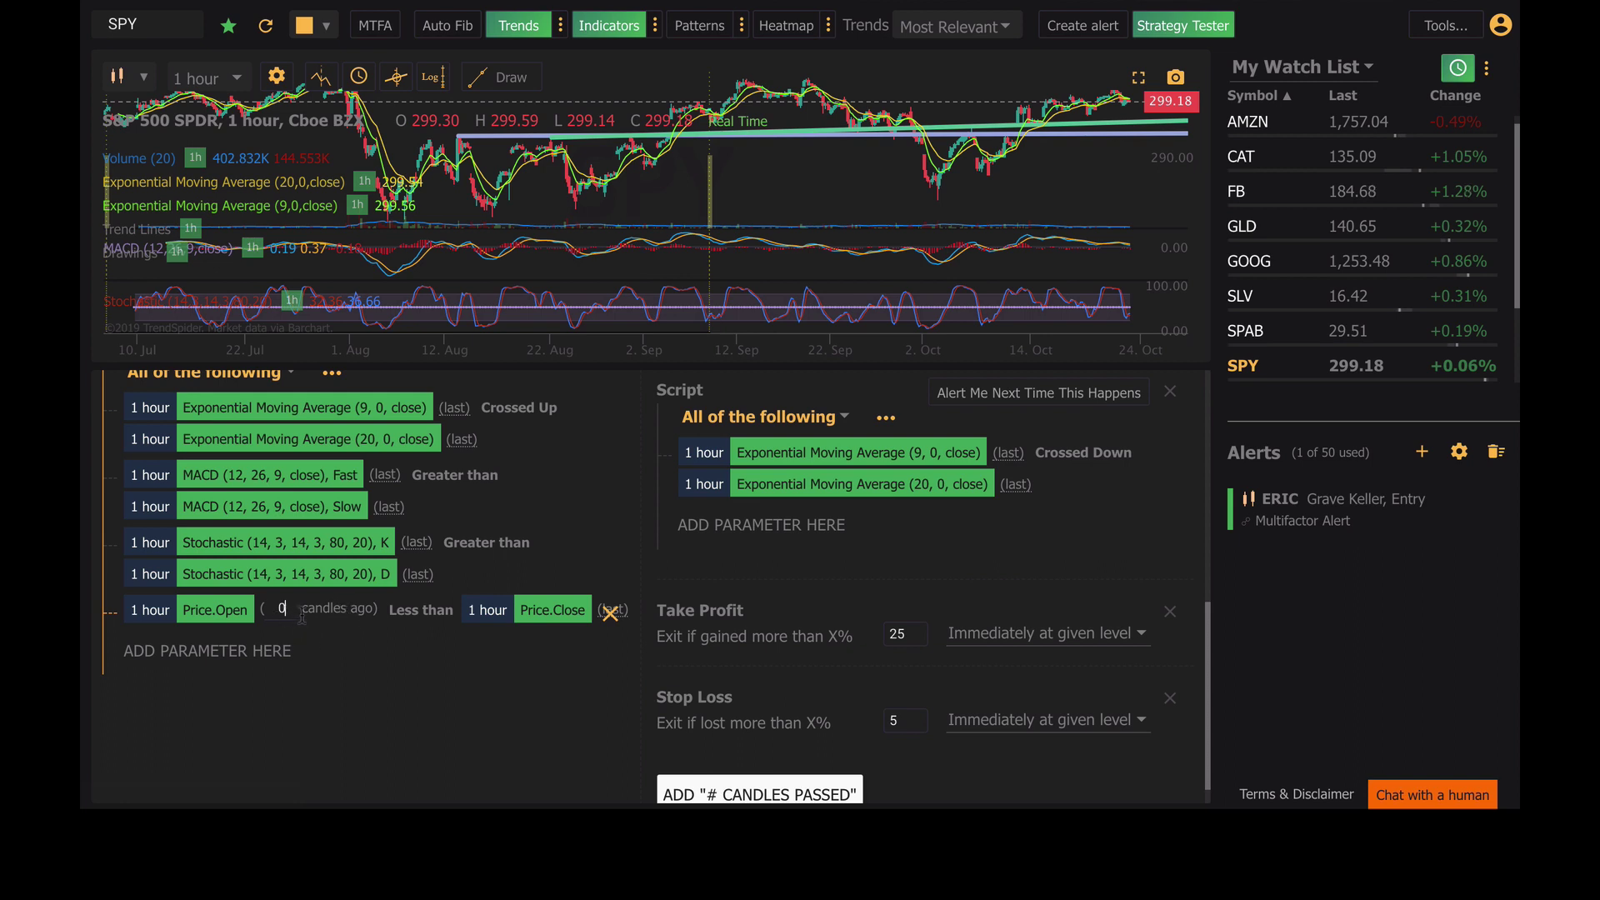
pyautogui.press('BackSpace')
# Delete the old open-versus-close rule and the empty new condition row
pyautogui.click(292, 653)
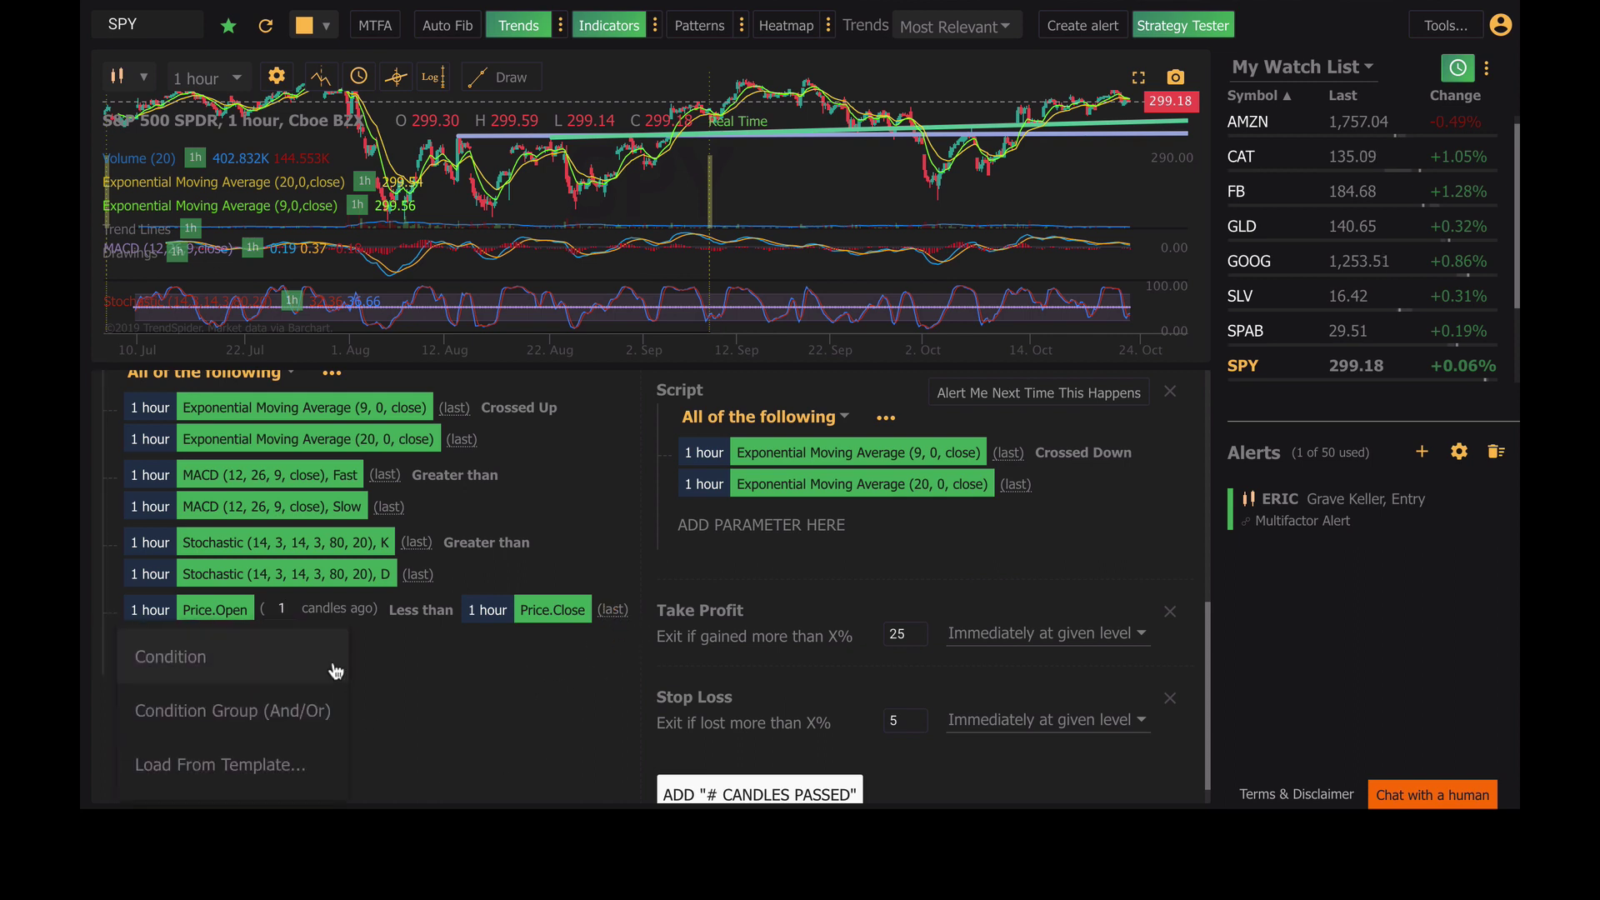
pyautogui.click(240, 665)
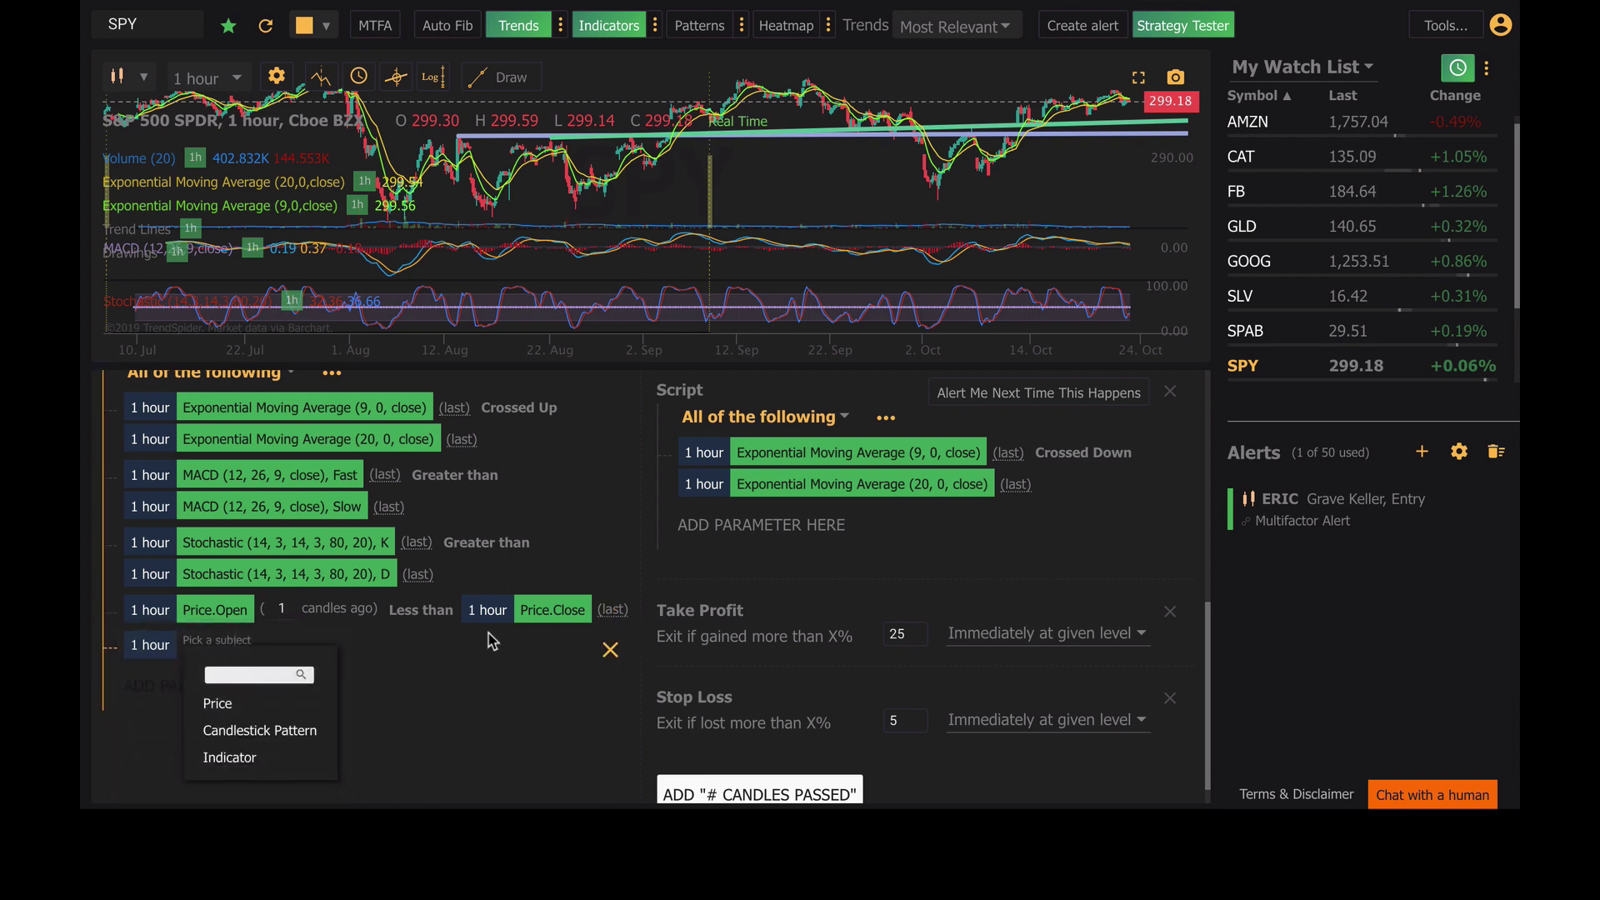
pyautogui.click(612, 612)
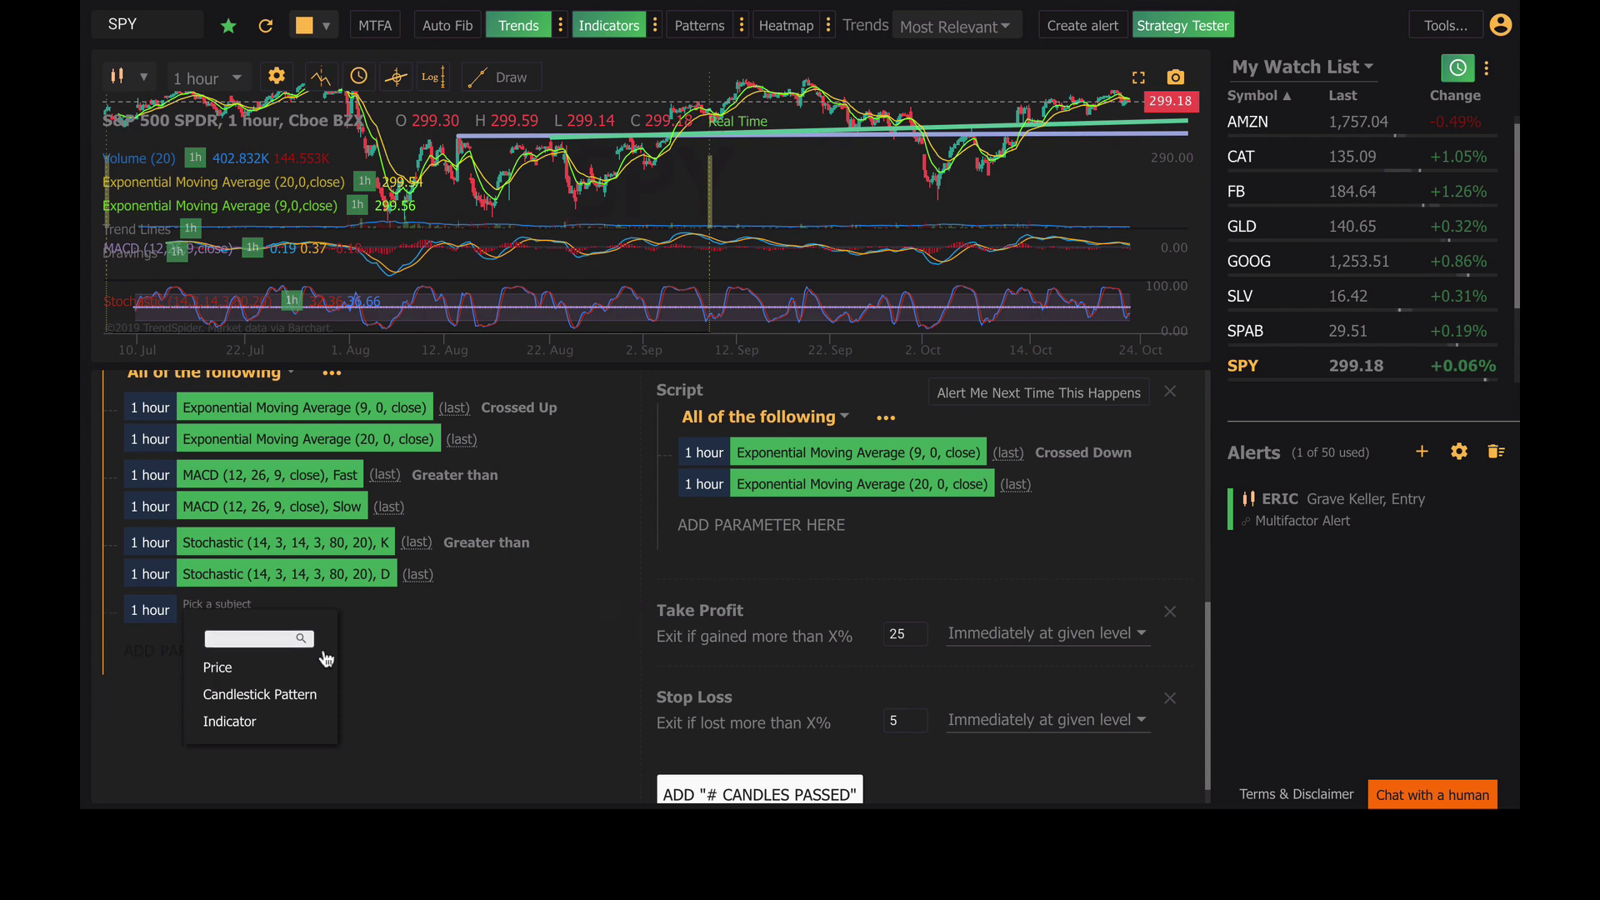
pyautogui.click(608, 615)
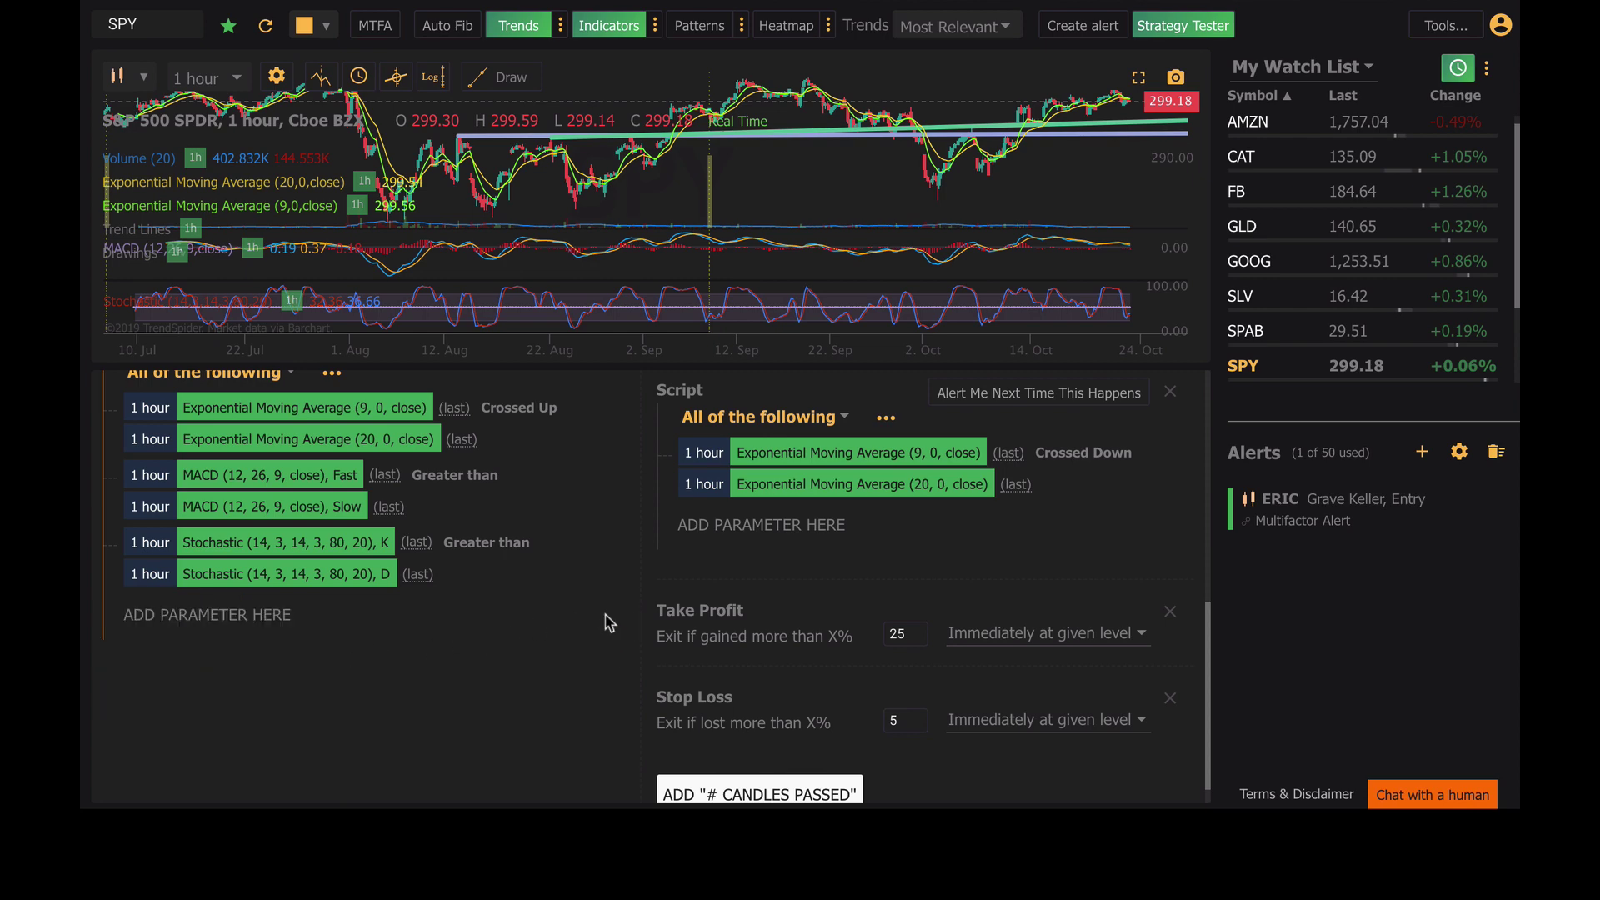
# Add a new entry rule: hourly Price.Open less than Price.Close
pyautogui.click(232, 617)
pyautogui.click(233, 618)
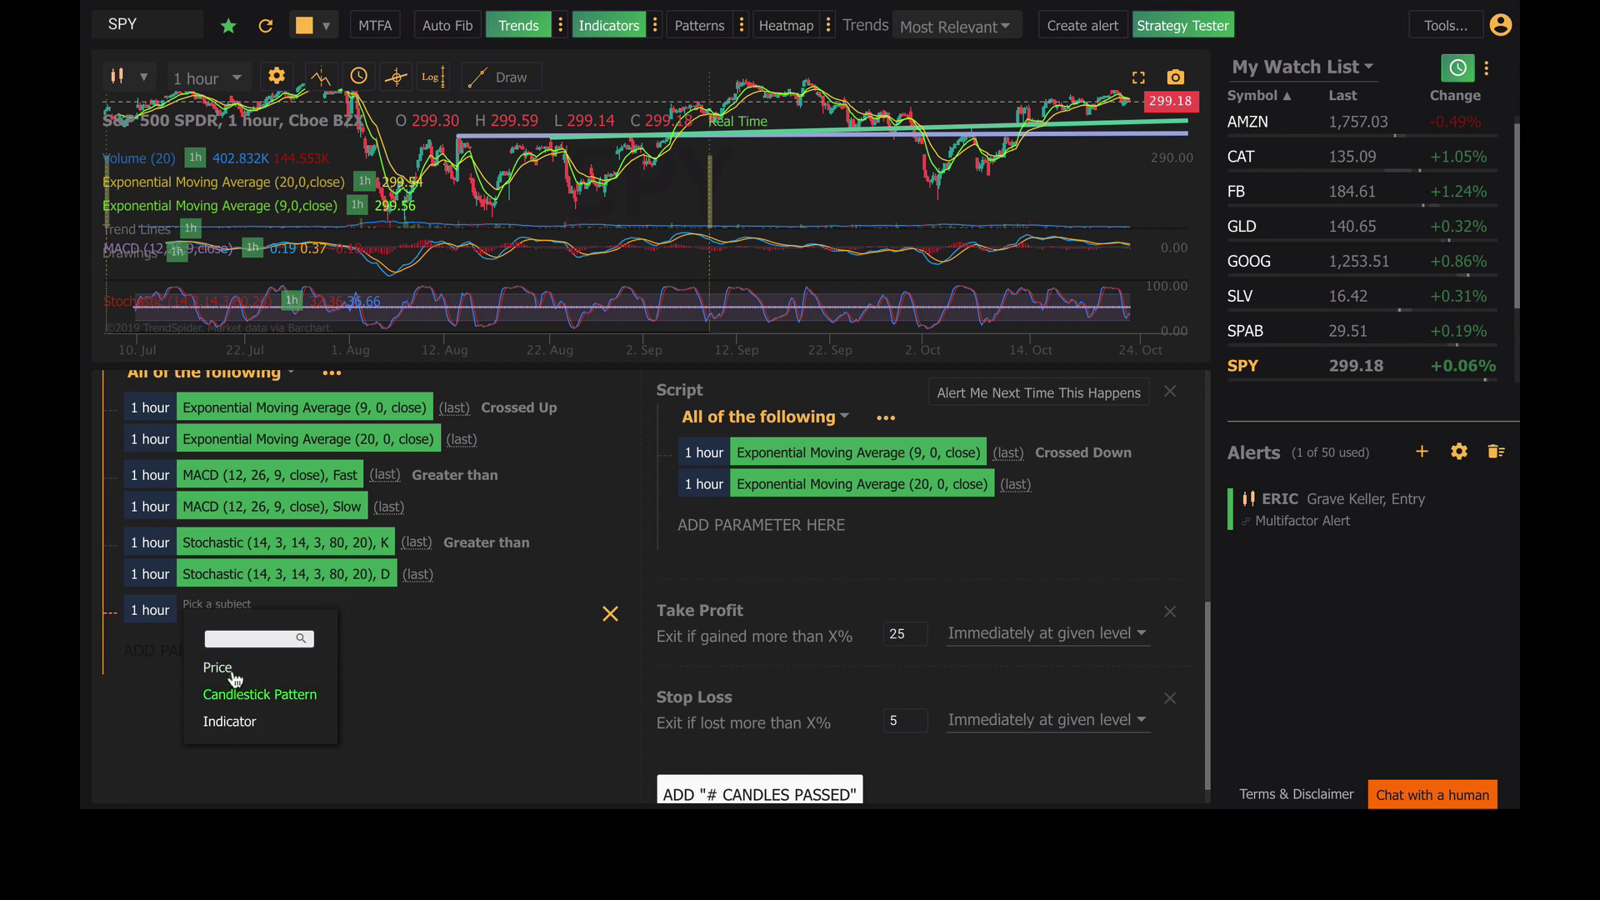
pyautogui.click(234, 676)
pyautogui.click(258, 665)
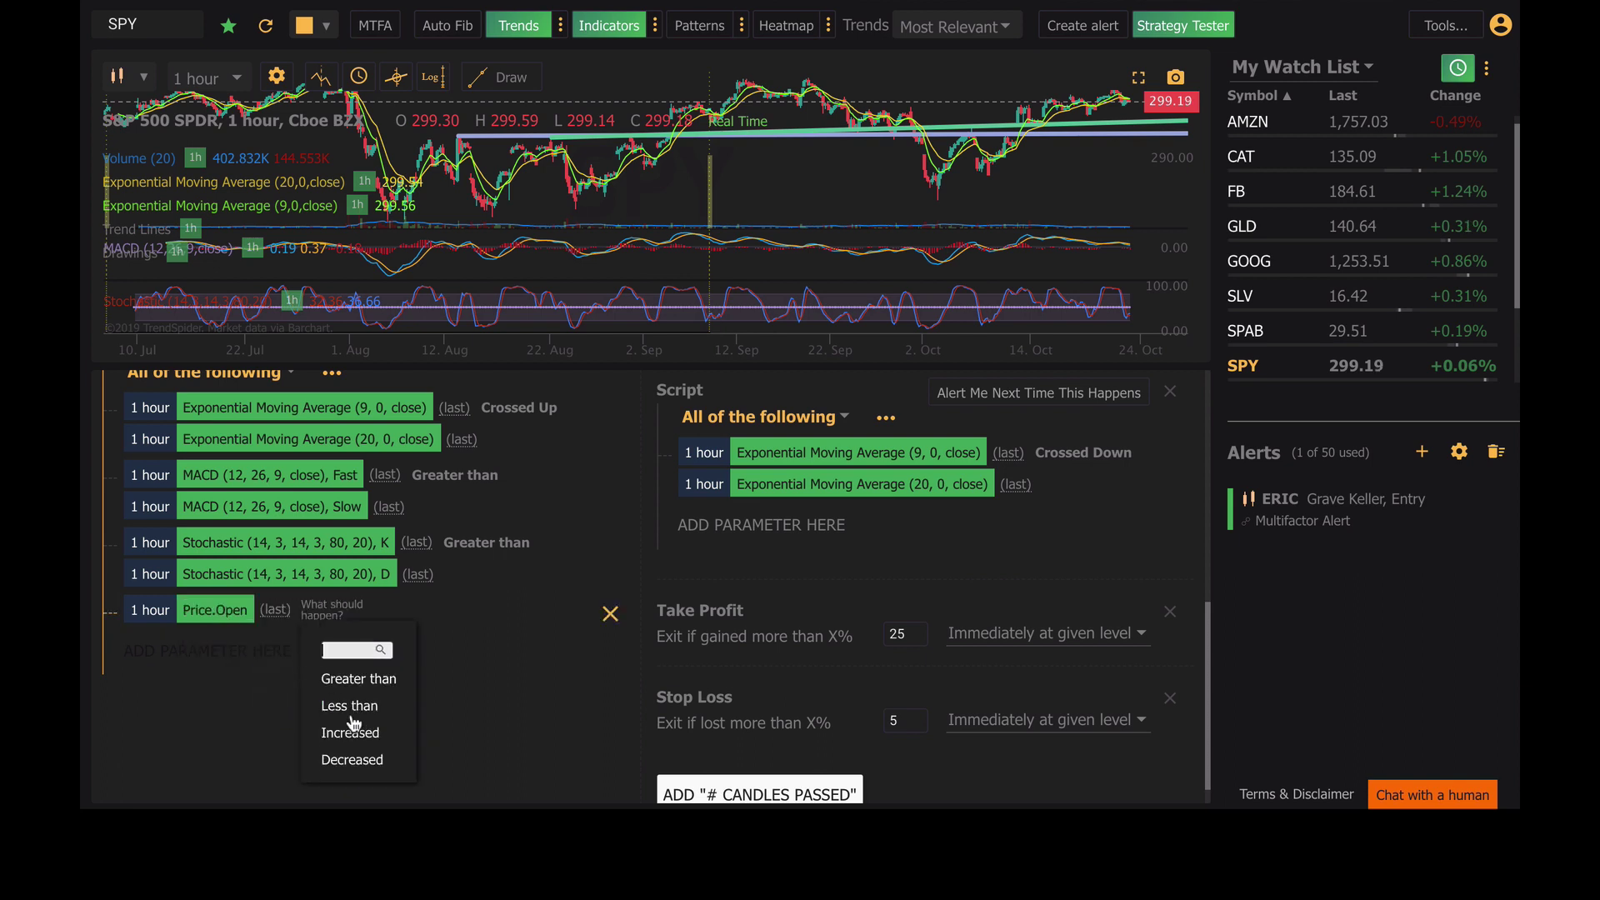
pyautogui.click(350, 707)
pyautogui.click(417, 711)
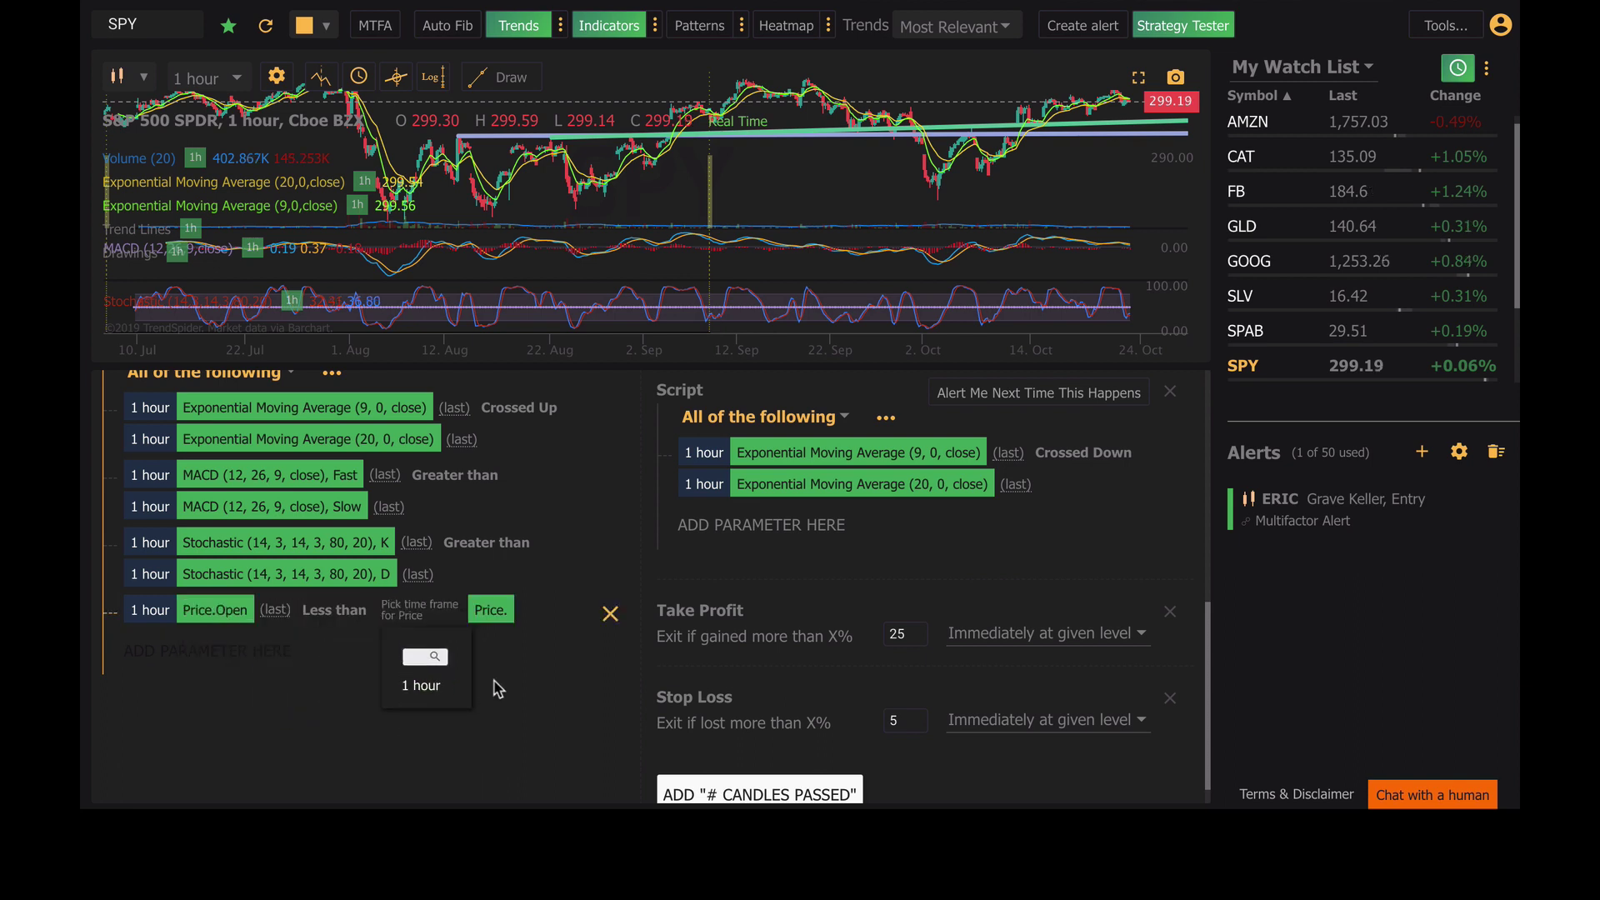
pyautogui.click(425, 685)
pyautogui.click(523, 747)
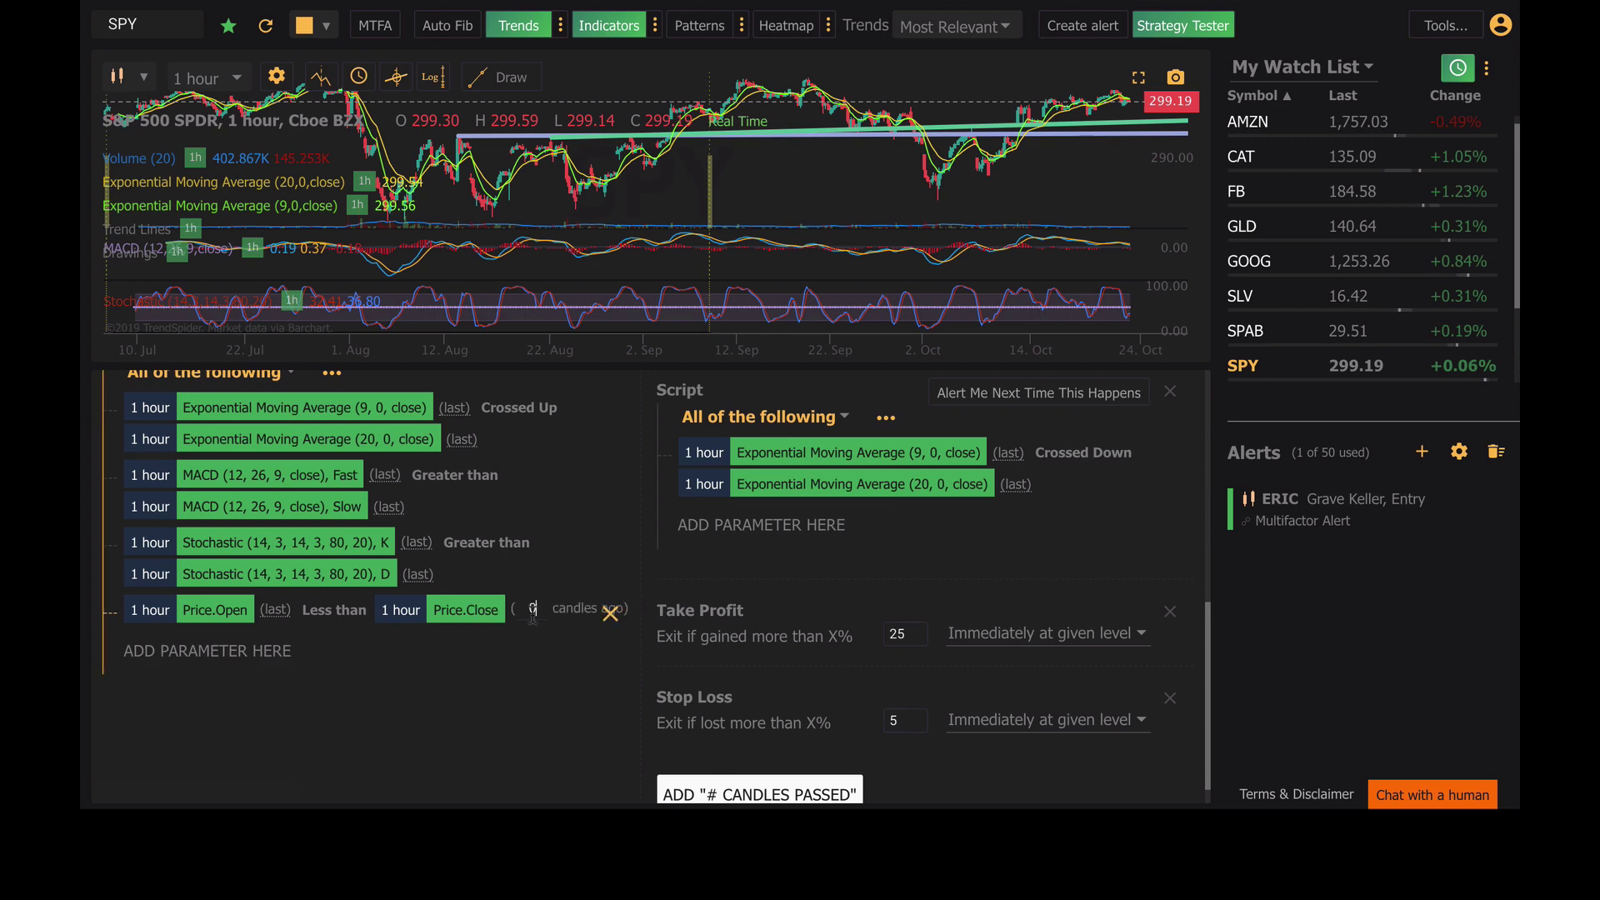
# Set both the open and close of the new rule to 1 candle ago
pyautogui.press('BackSpace')
pyautogui.write('1')
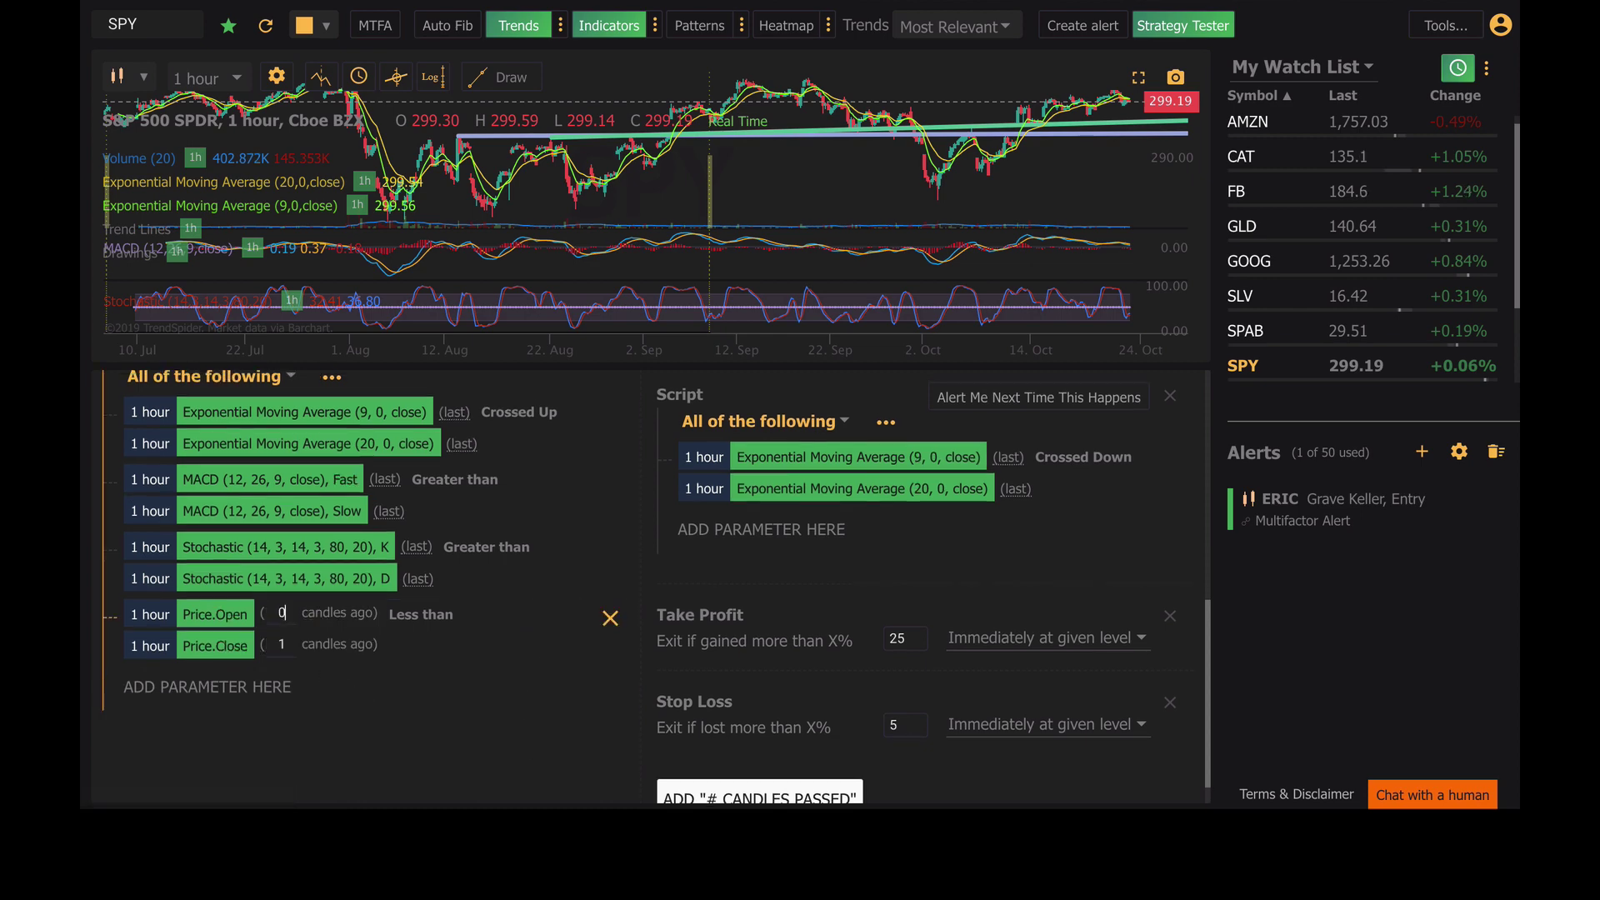
pyautogui.press('BackSpace')
pyautogui.write('1')
pyautogui.scroll(2, 342, 739)
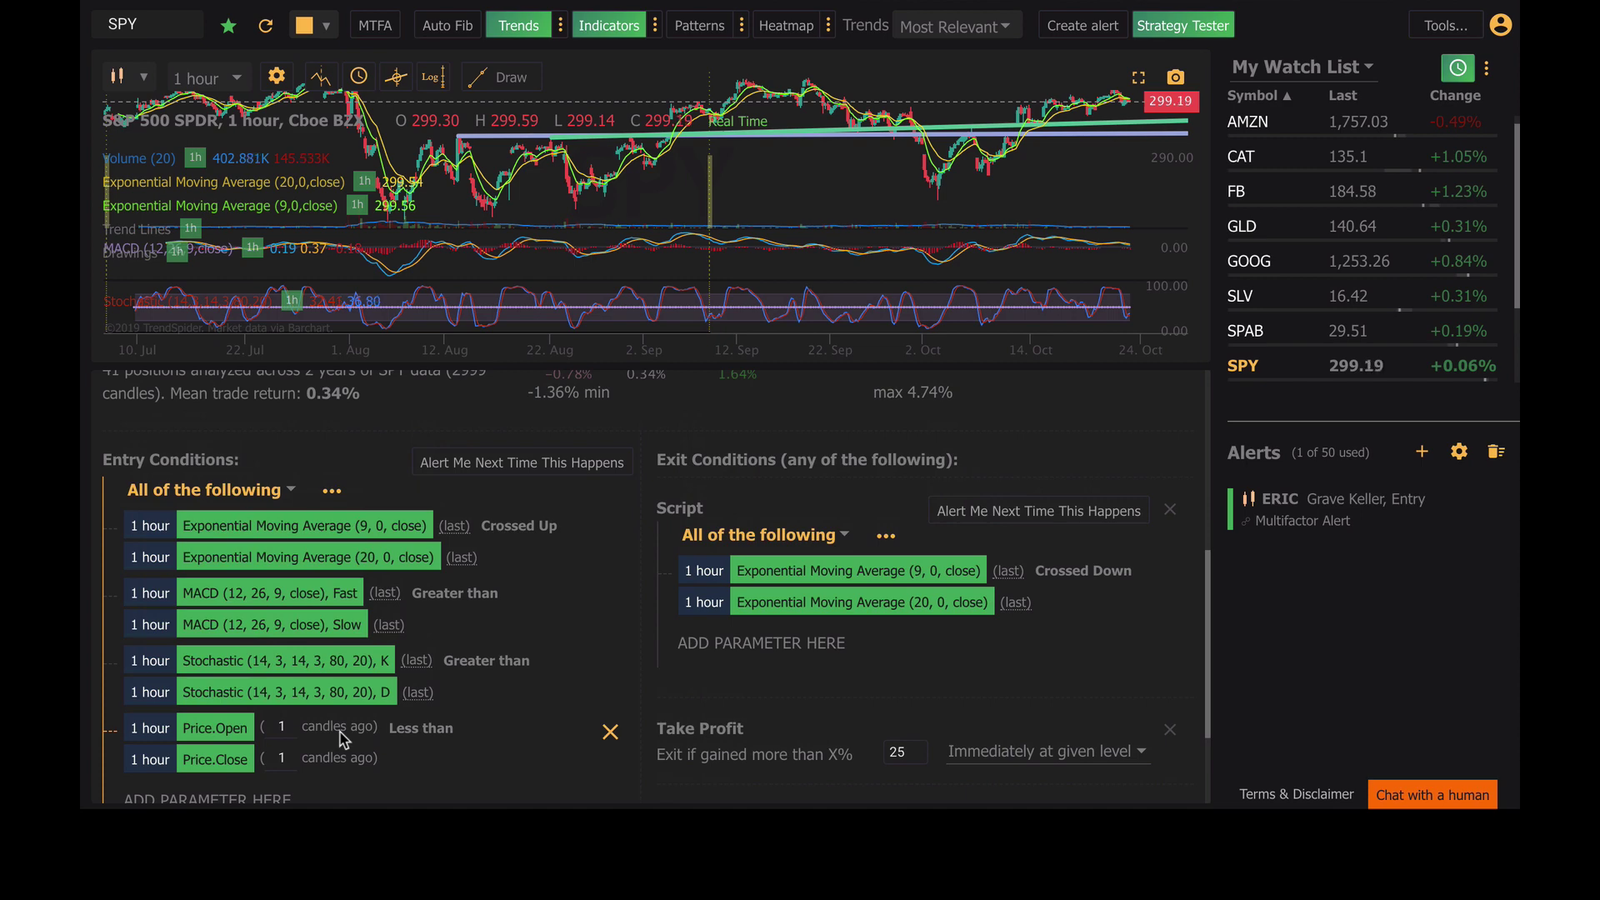
pyautogui.scroll(7, 338, 730)
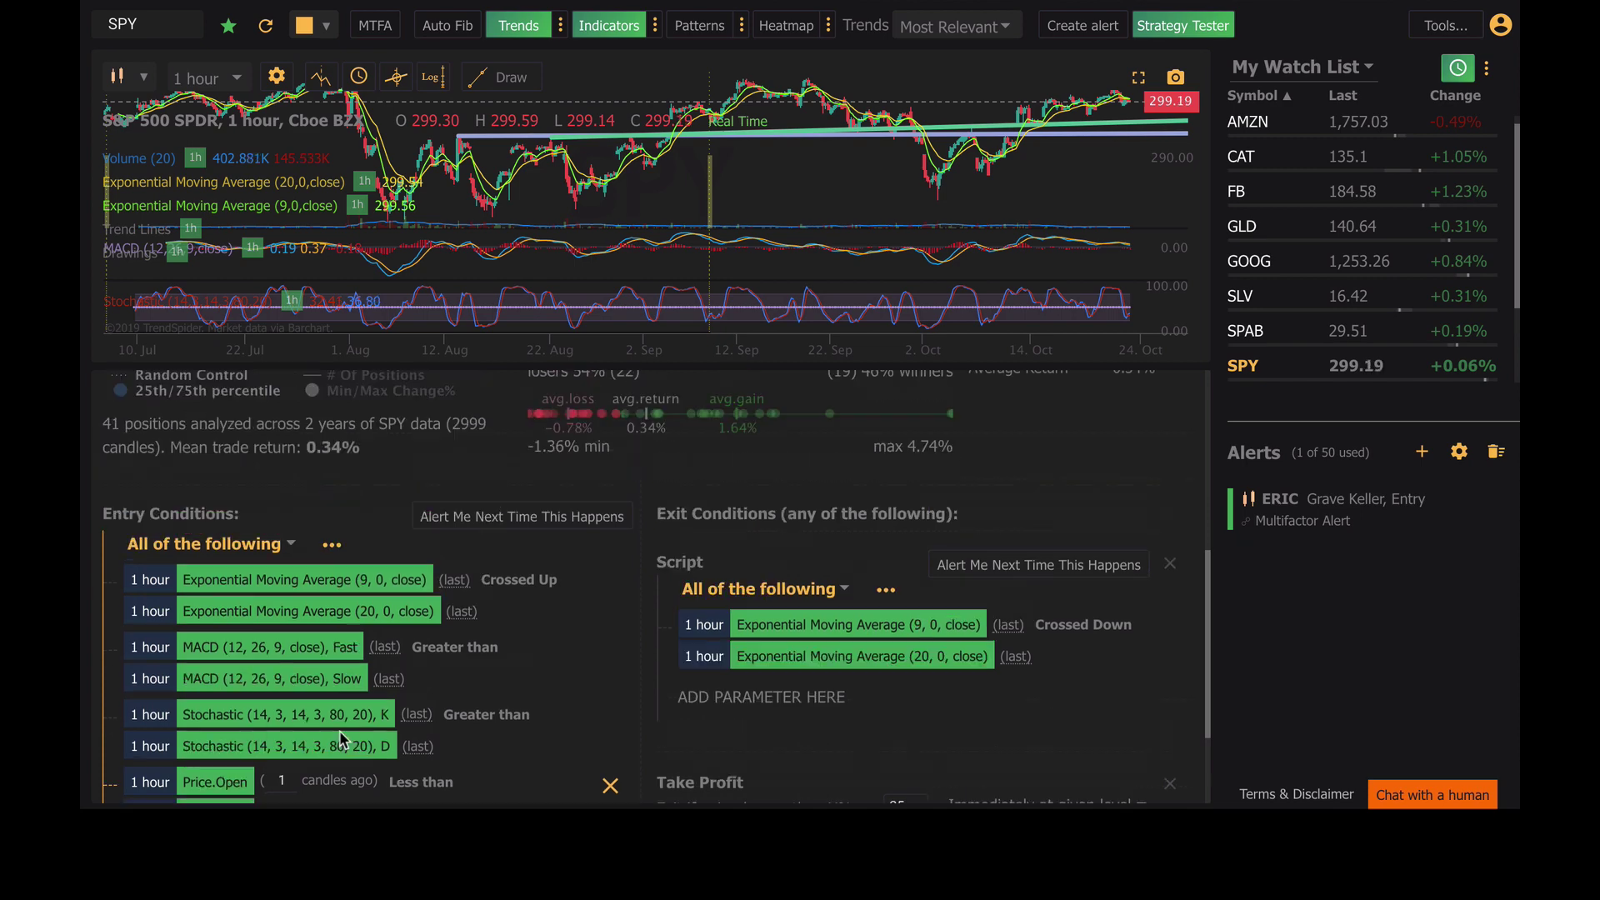
pyautogui.scroll(-7, 795, 637)
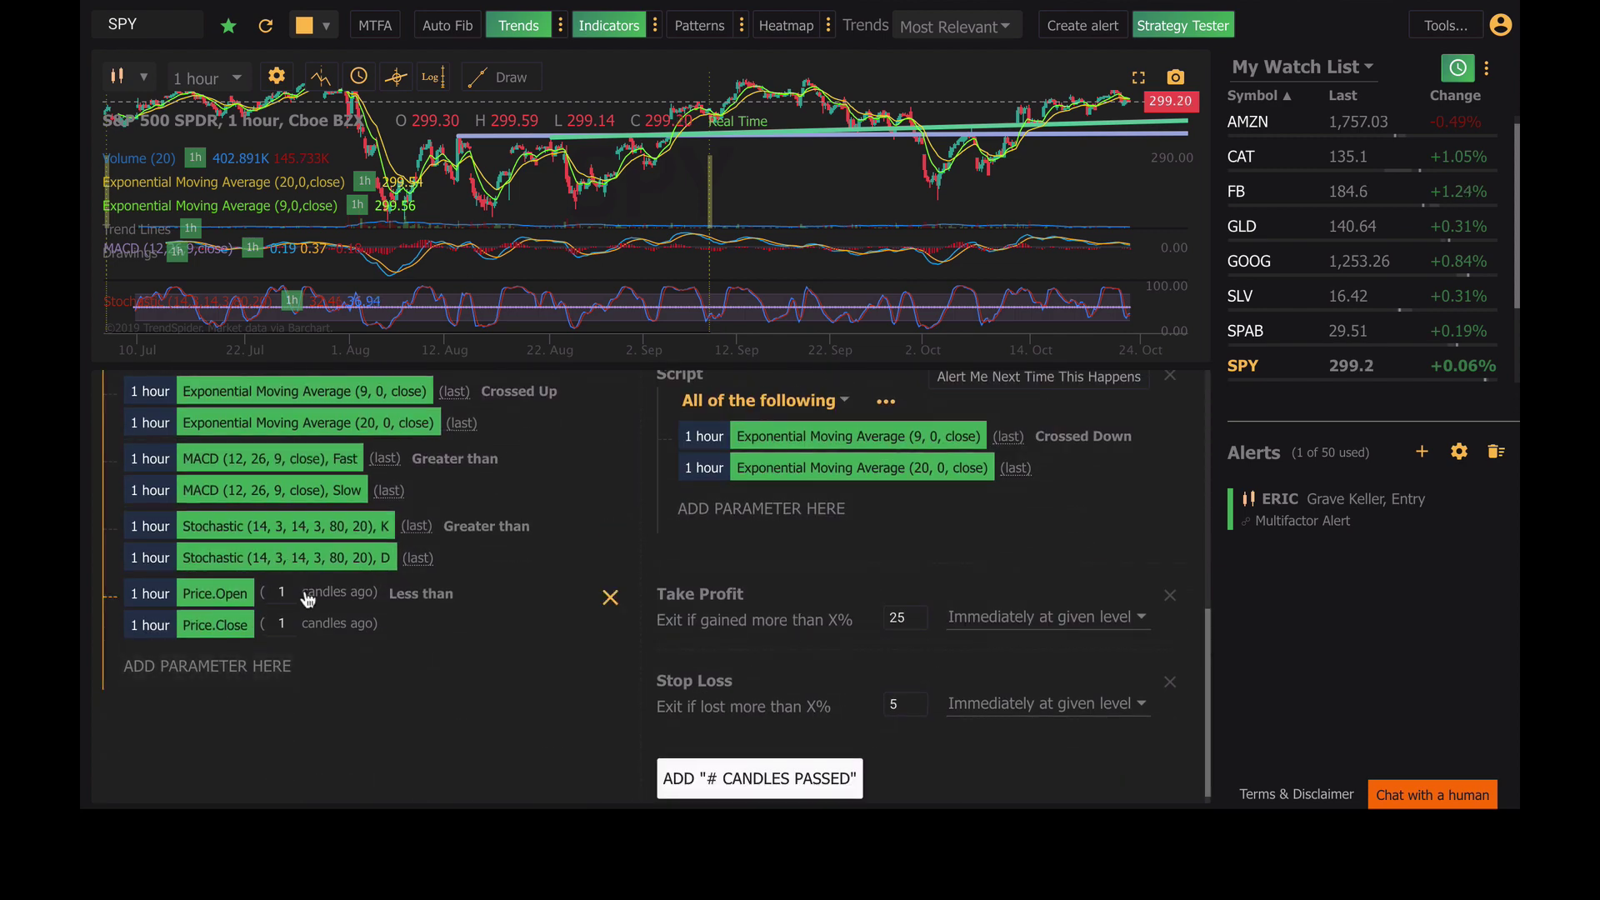
# Add a fifth entry rule: hourly Price.Open less than Price.Close
pyautogui.click(238, 669)
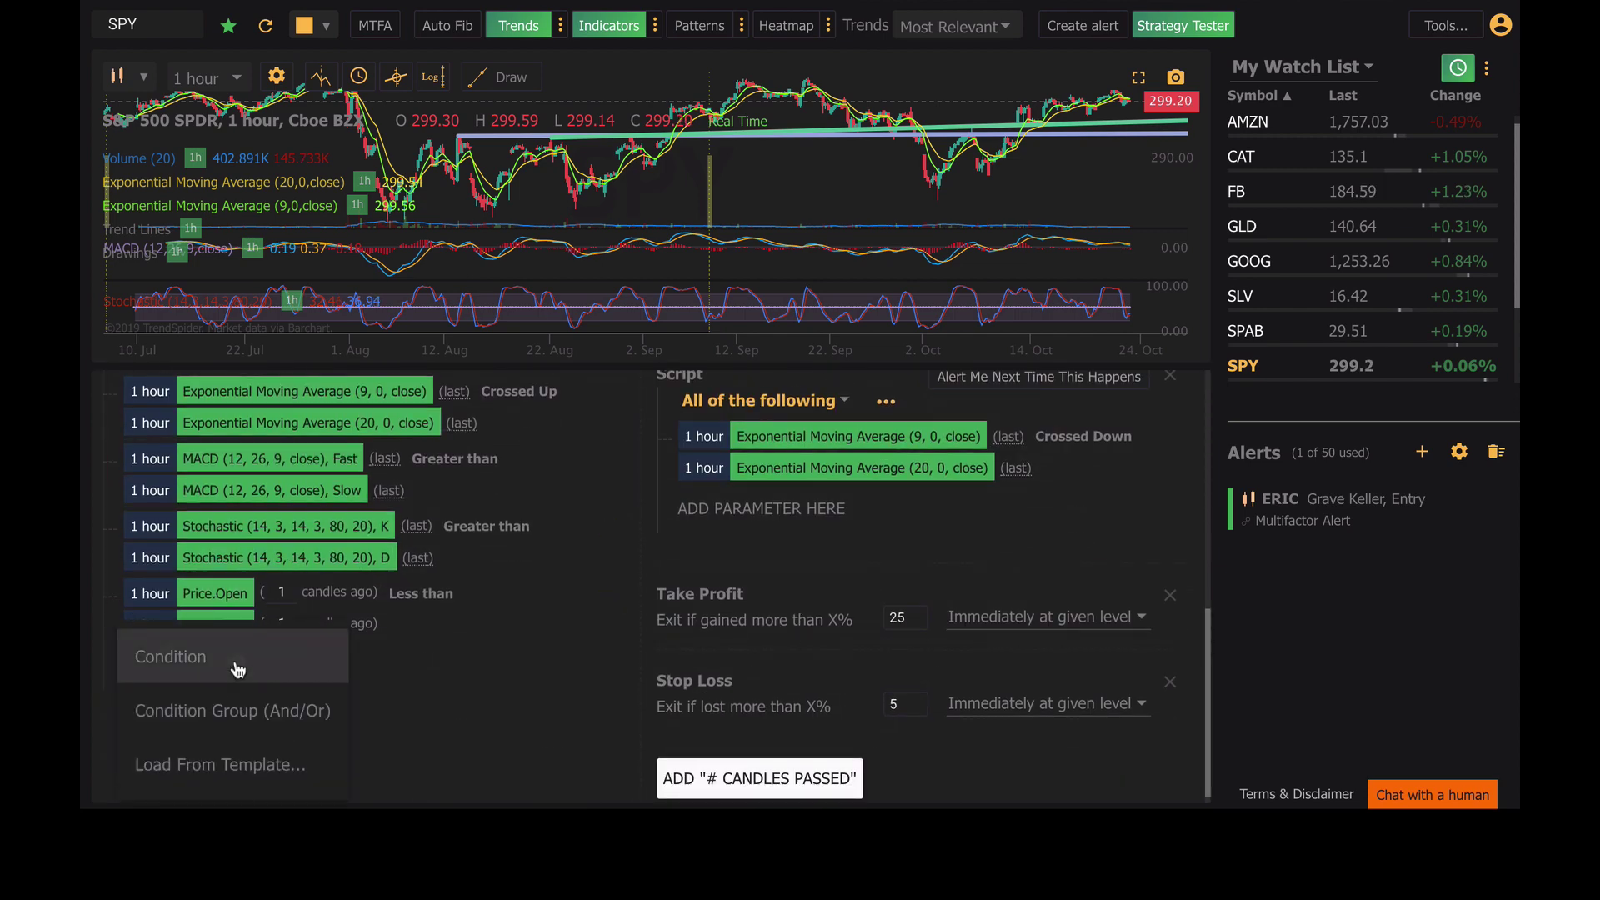
pyautogui.click(237, 670)
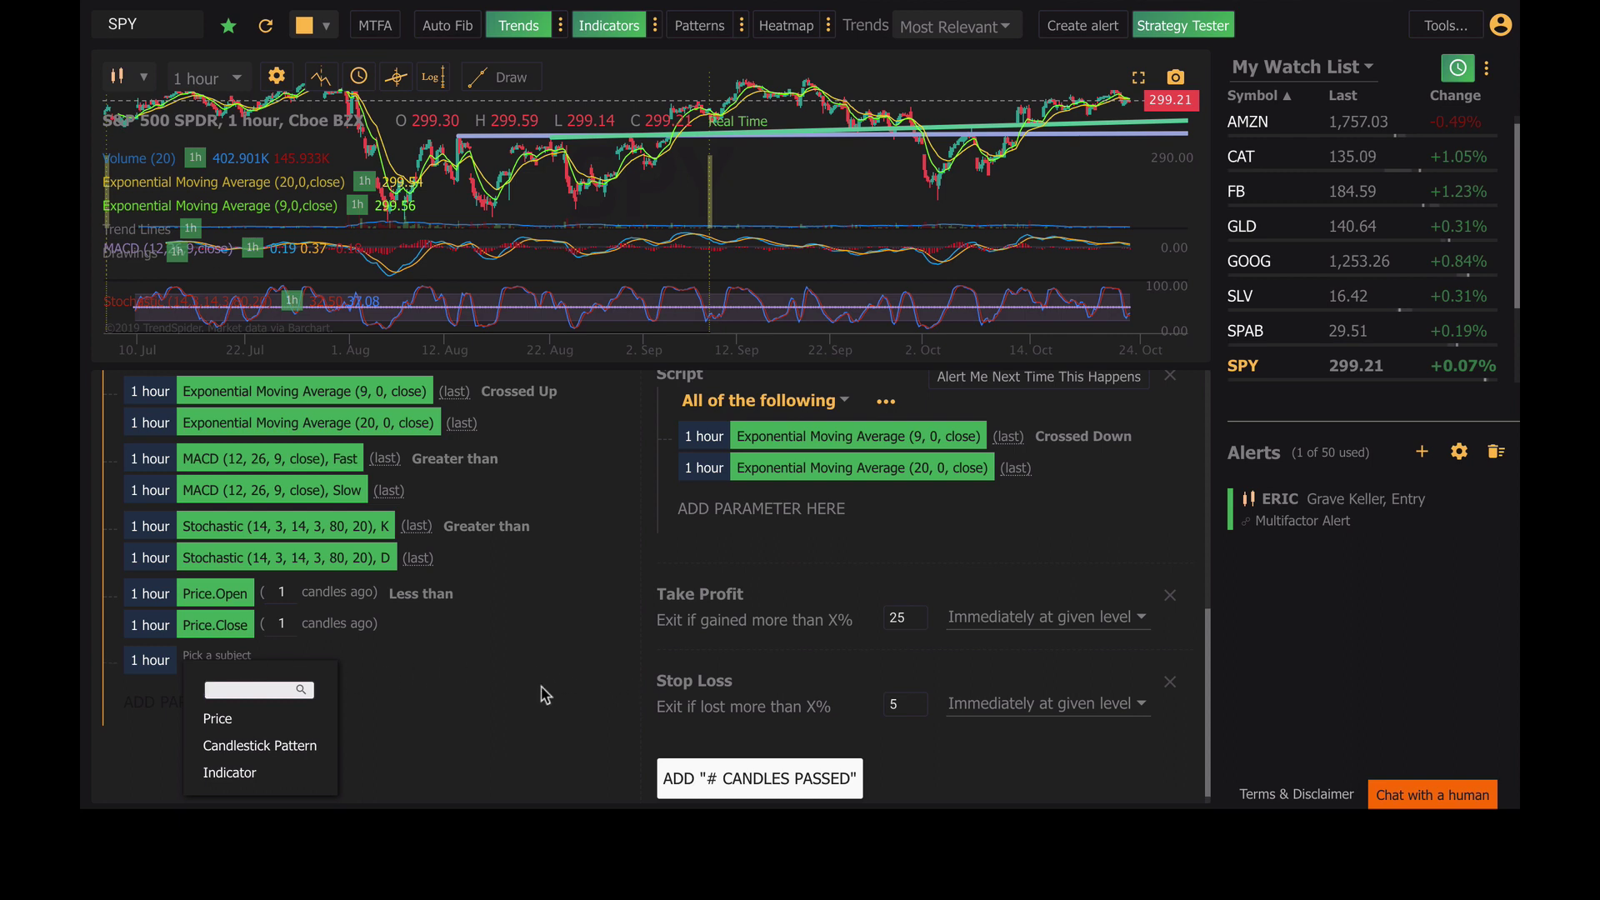
pyautogui.click(220, 720)
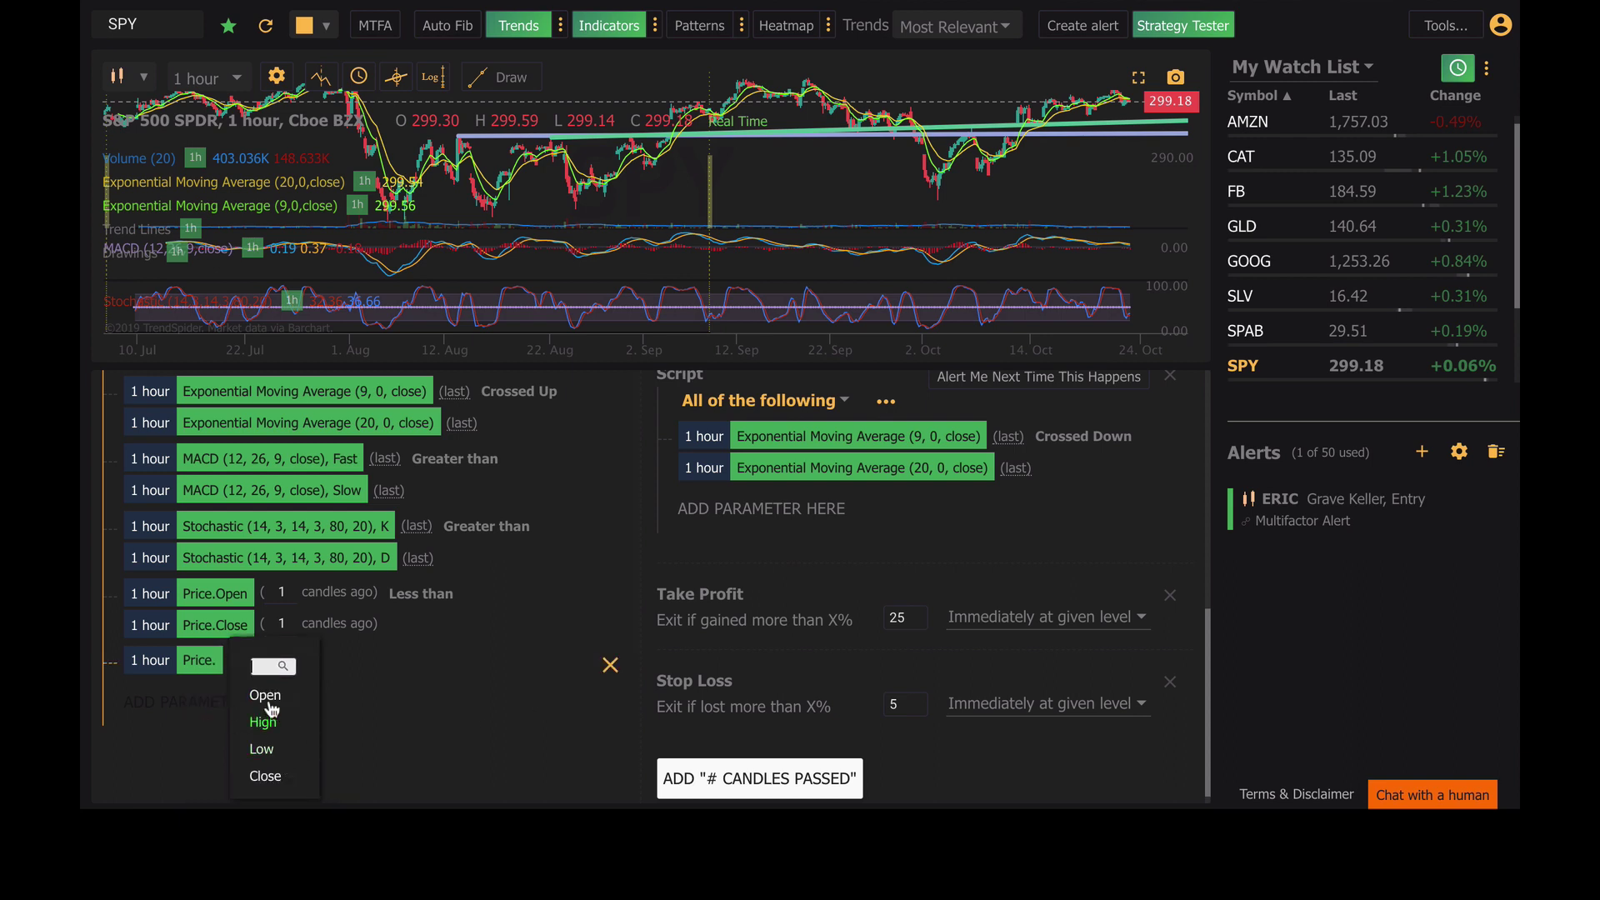
pyautogui.click(266, 697)
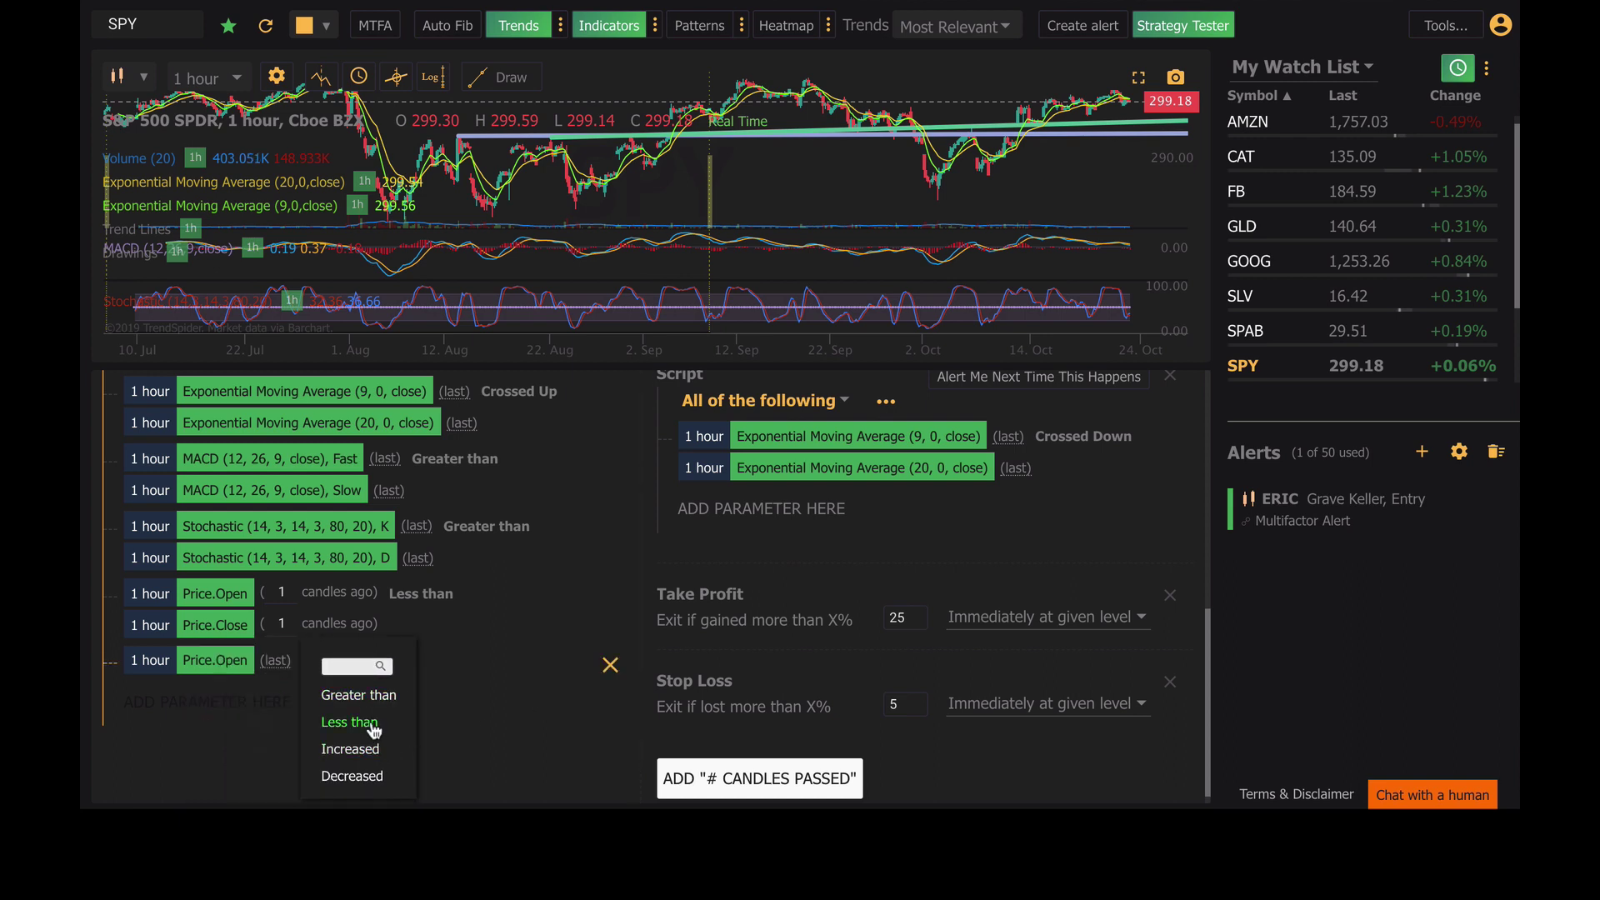
pyautogui.click(374, 730)
pyautogui.click(416, 755)
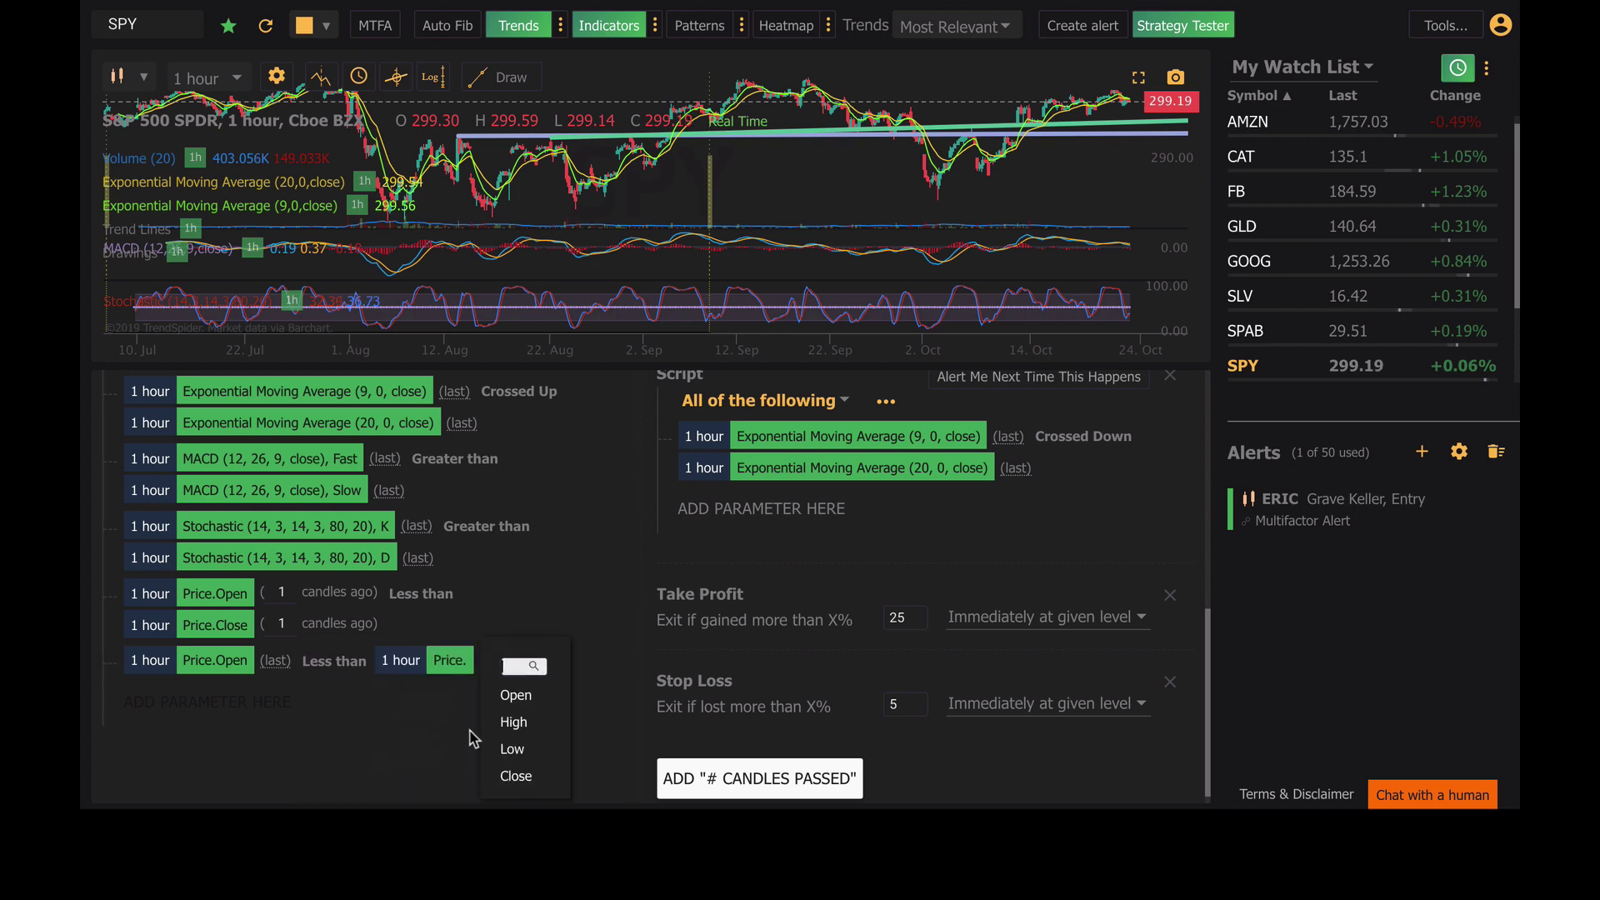
pyautogui.click(523, 777)
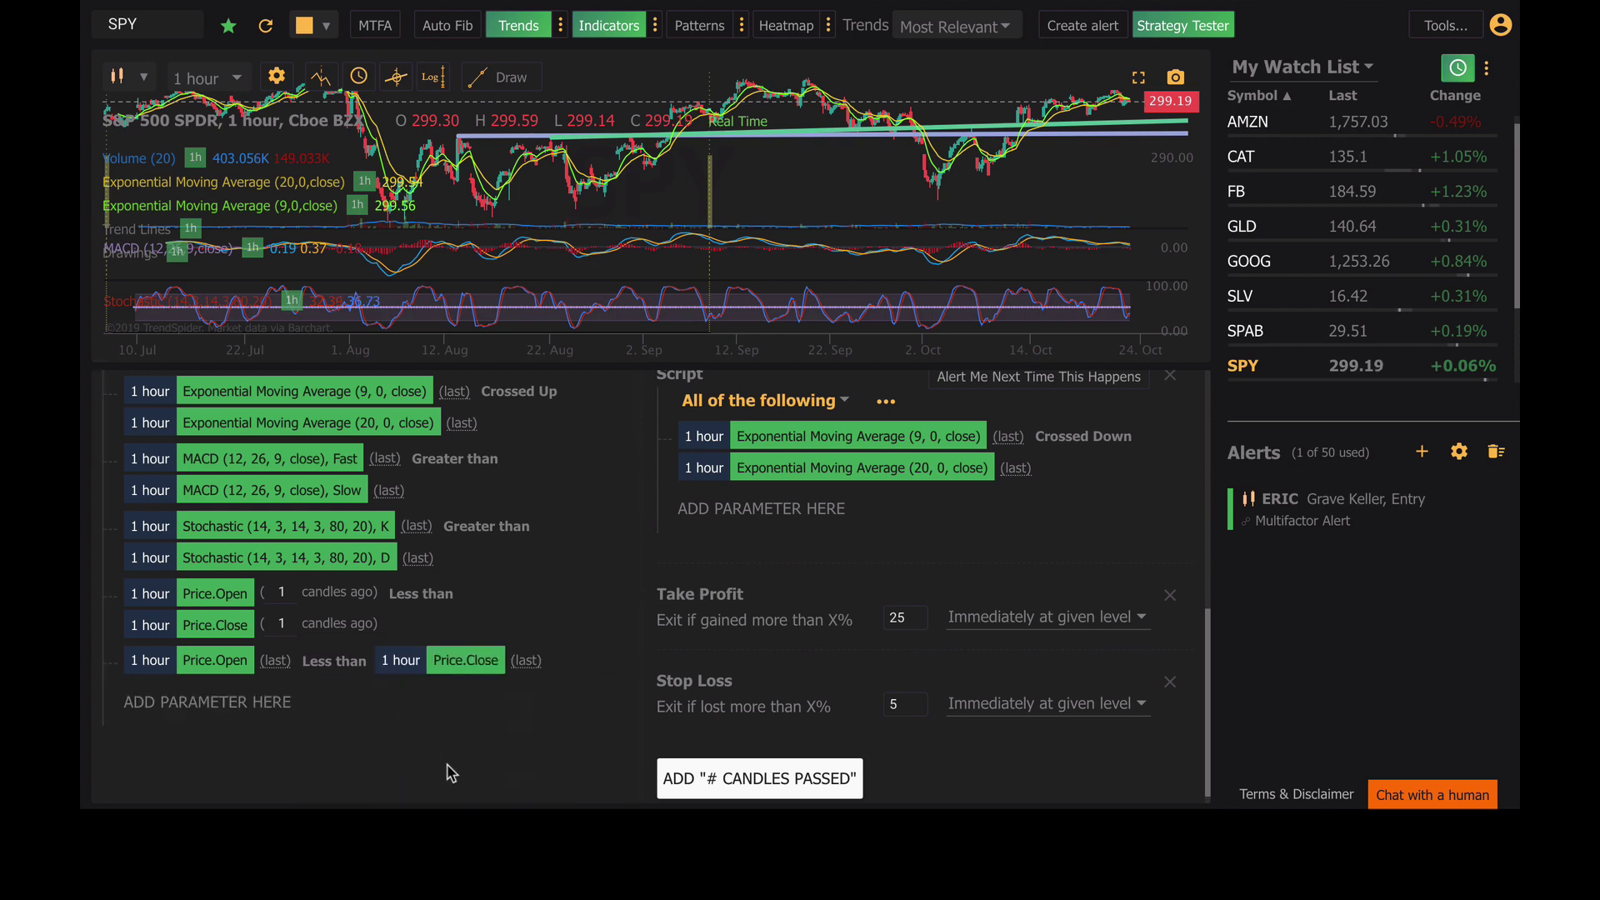
# Set both the open and close of the fifth rule to 2 candles ago
pyautogui.click(275, 661)
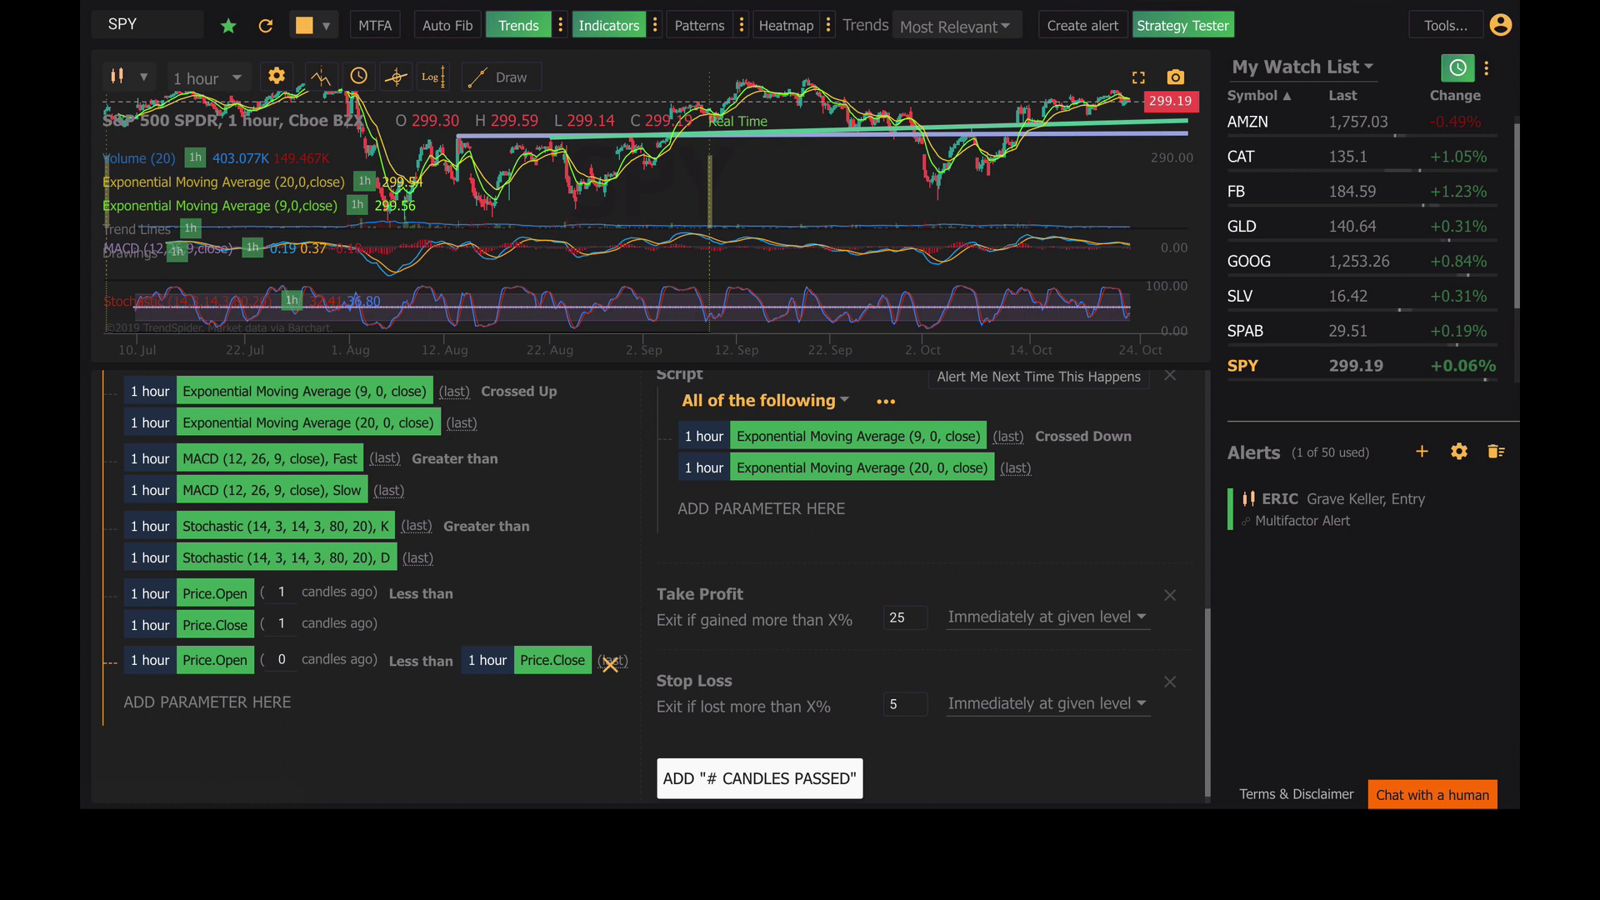
pyautogui.click(464, 742)
pyautogui.click(292, 667)
pyautogui.press('BackSpace')
pyautogui.click(526, 661)
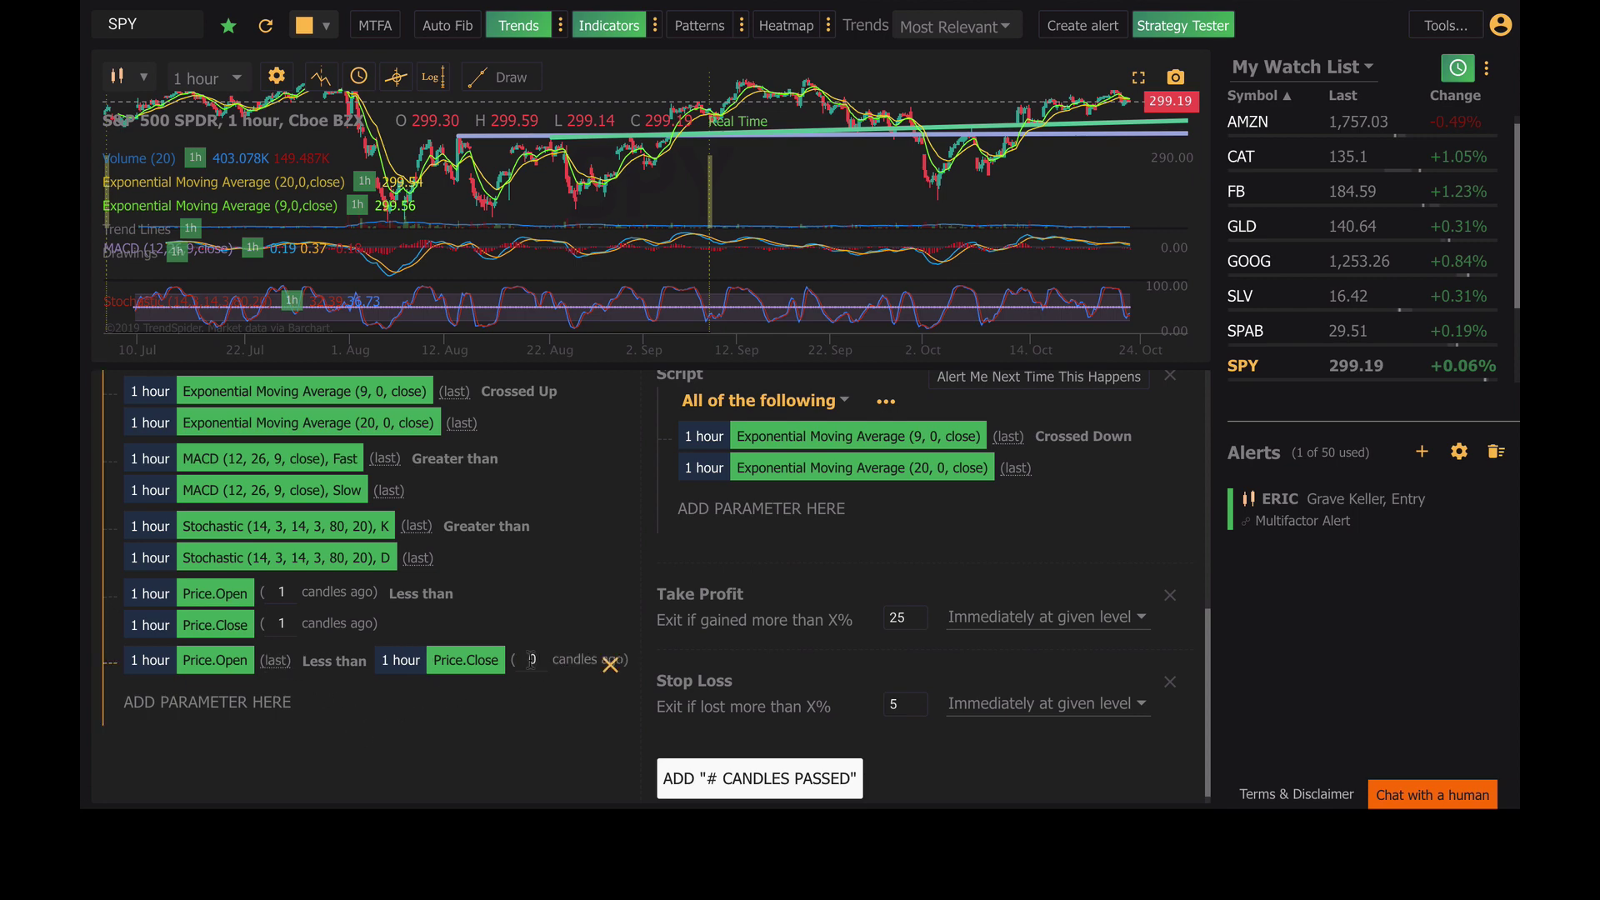
pyautogui.press('BackSpace')
pyautogui.write('2')
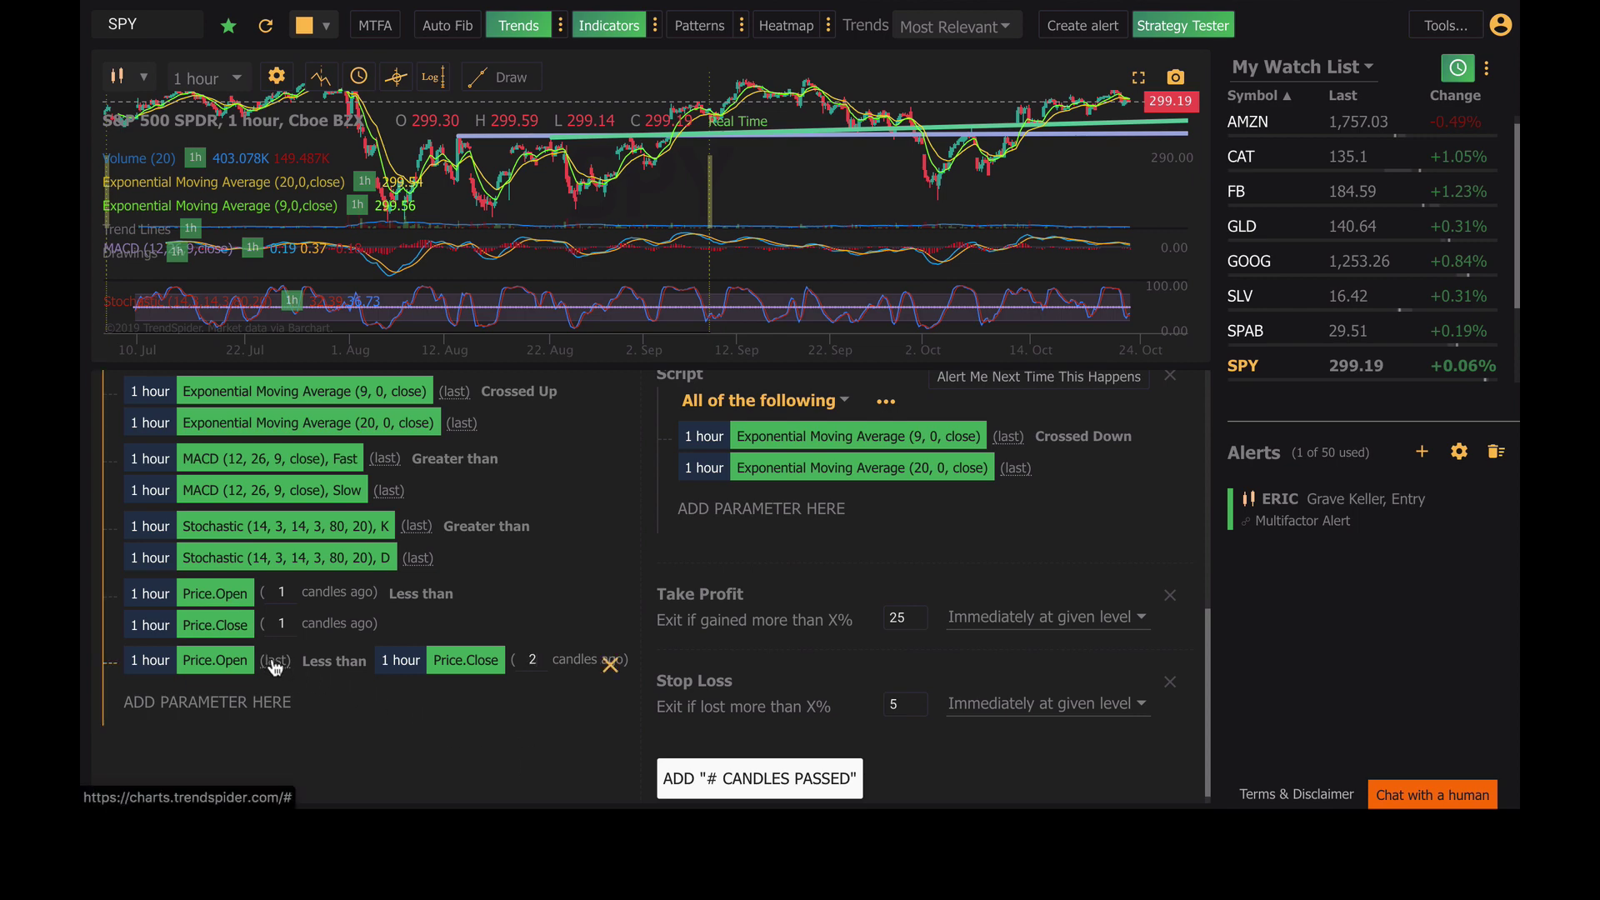
pyautogui.click(275, 667)
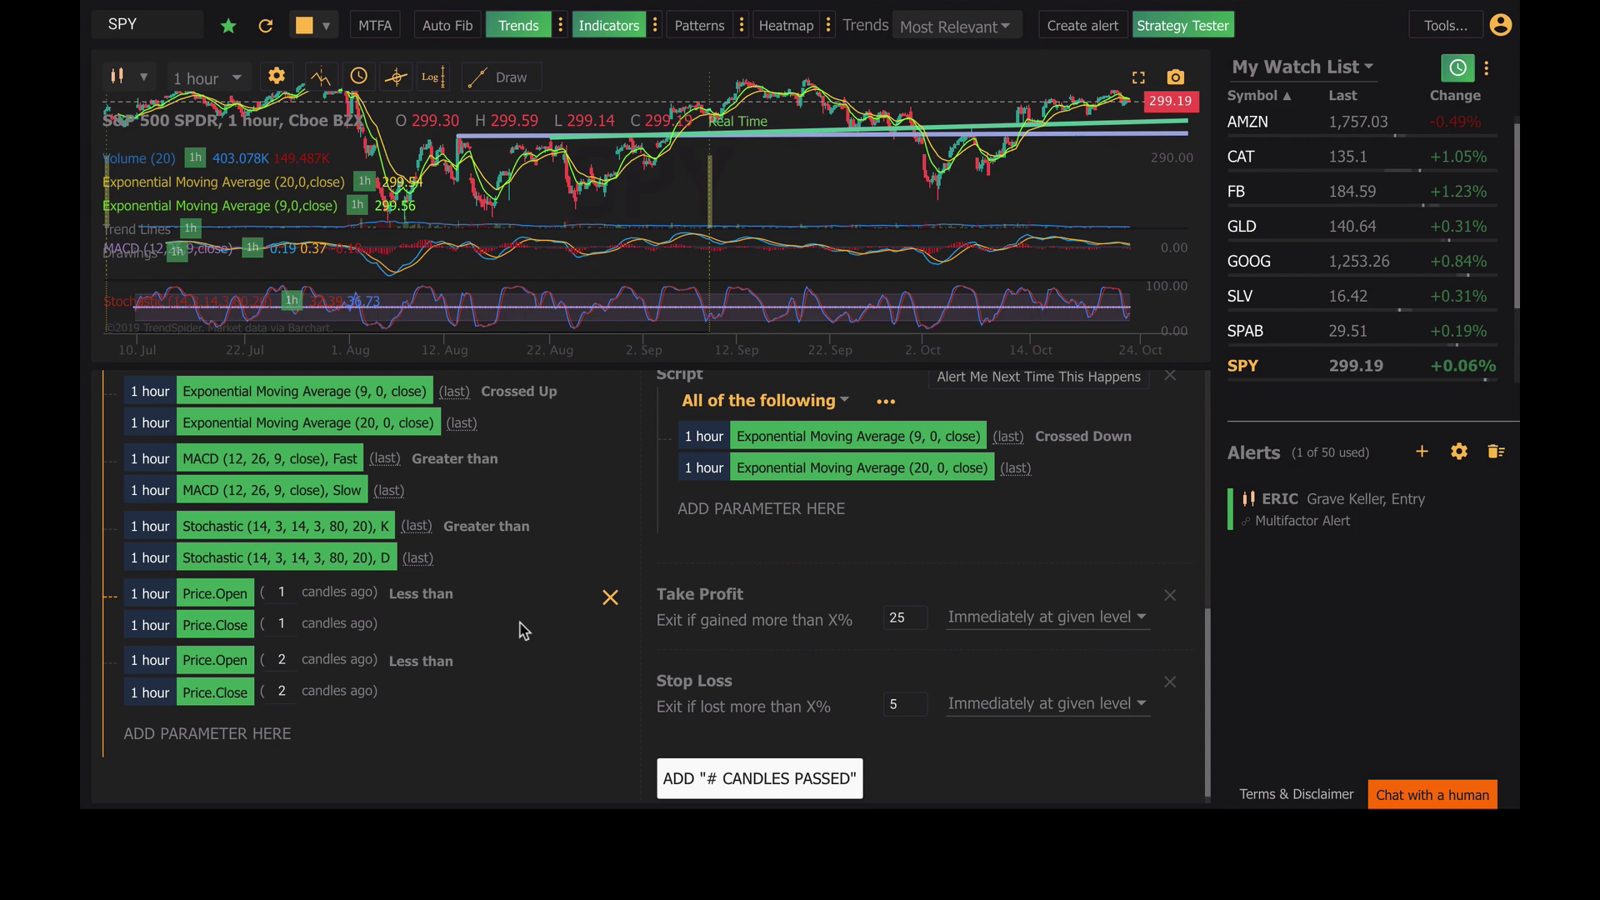
pyautogui.scroll(4, 520, 631)
pyautogui.scroll(-3, 520, 631)
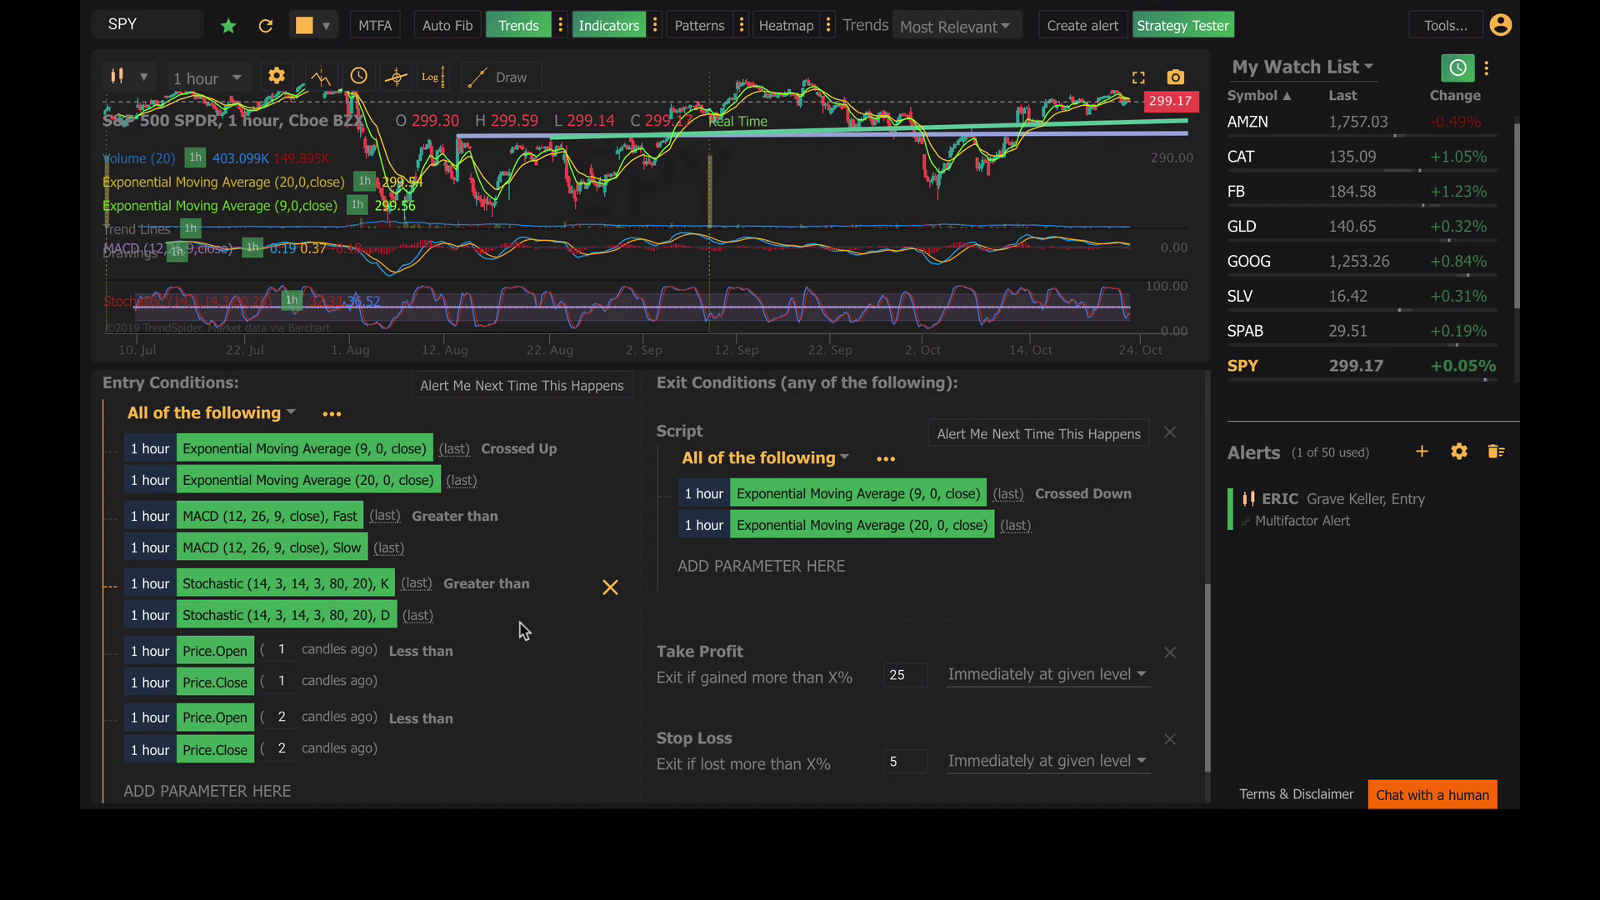
pyautogui.scroll(-1, 522, 631)
pyautogui.scroll(1, 523, 631)
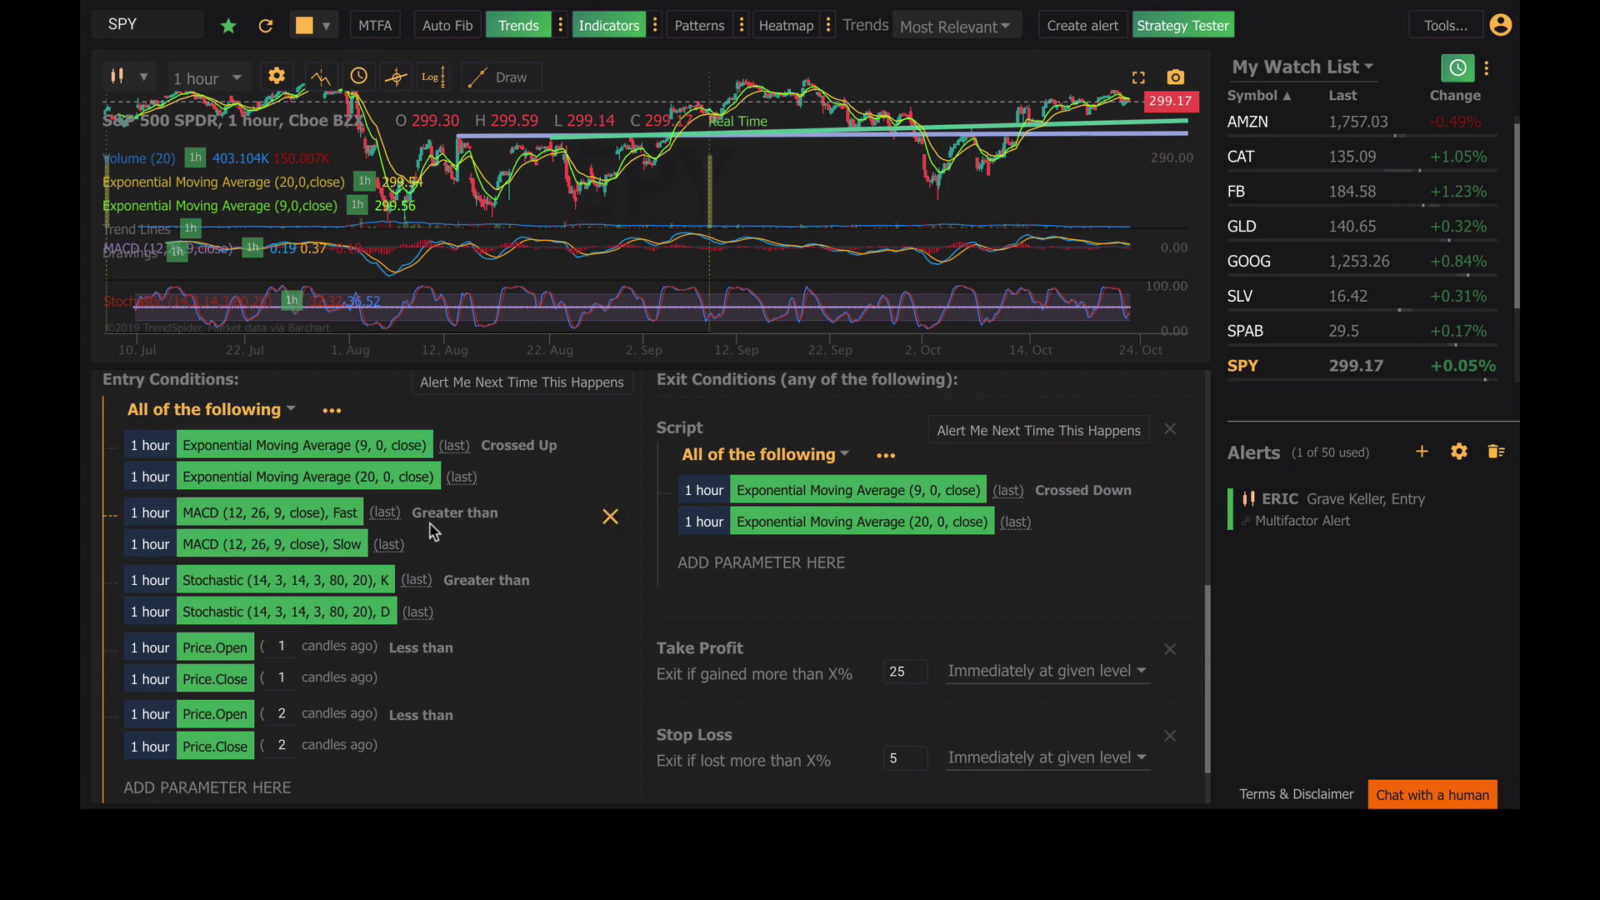
pyautogui.scroll(-1, 468, 649)
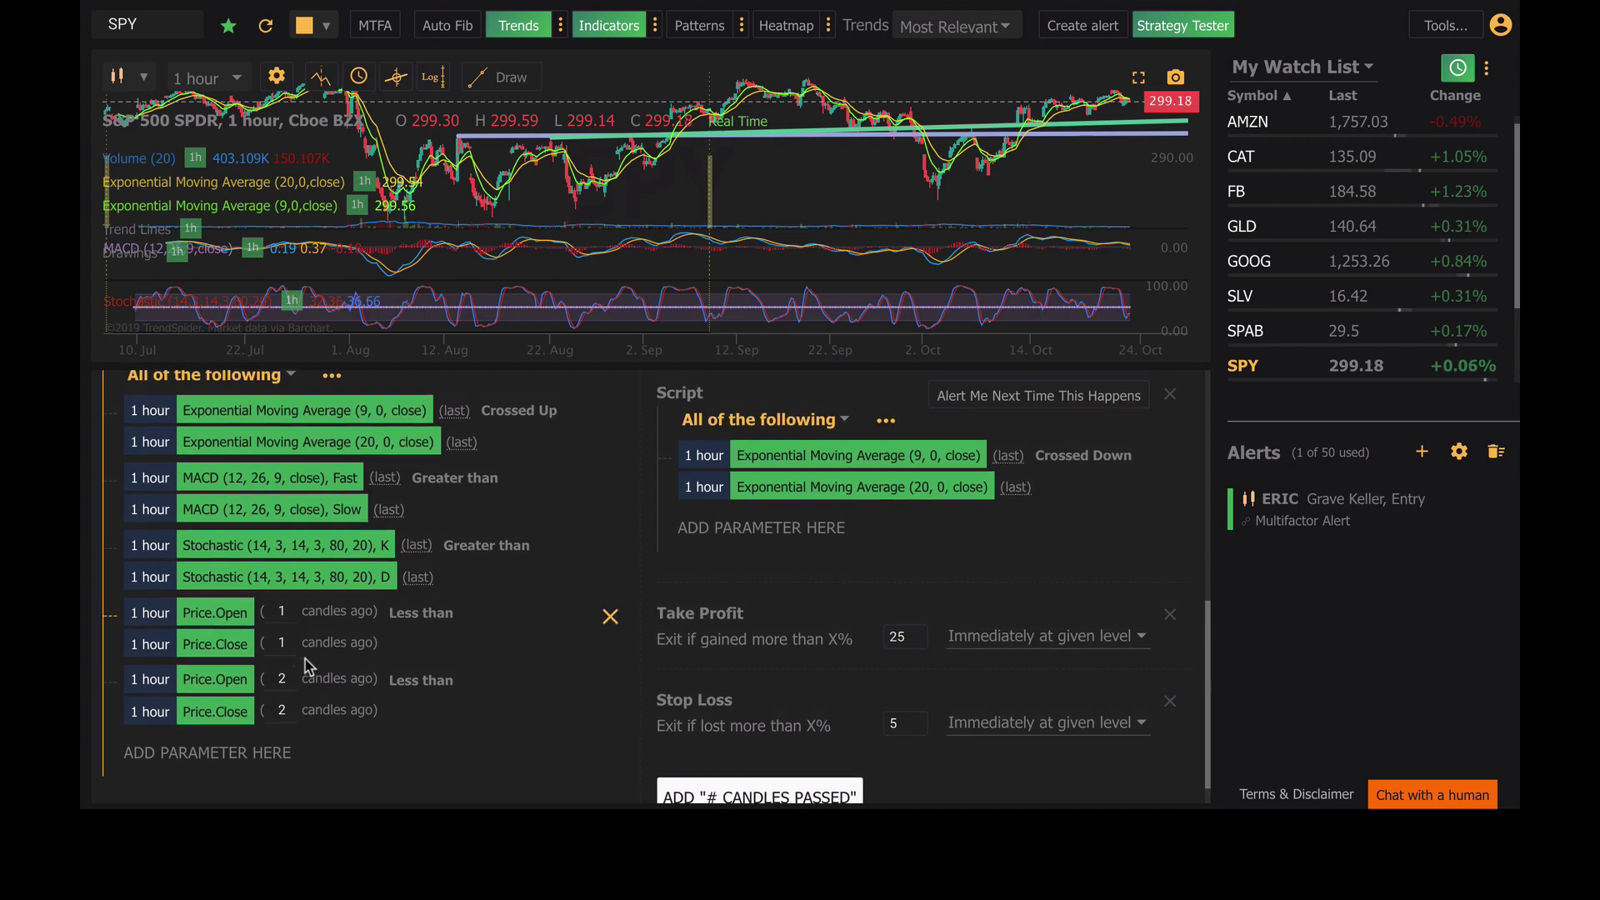
pyautogui.scroll(6, 450, 542)
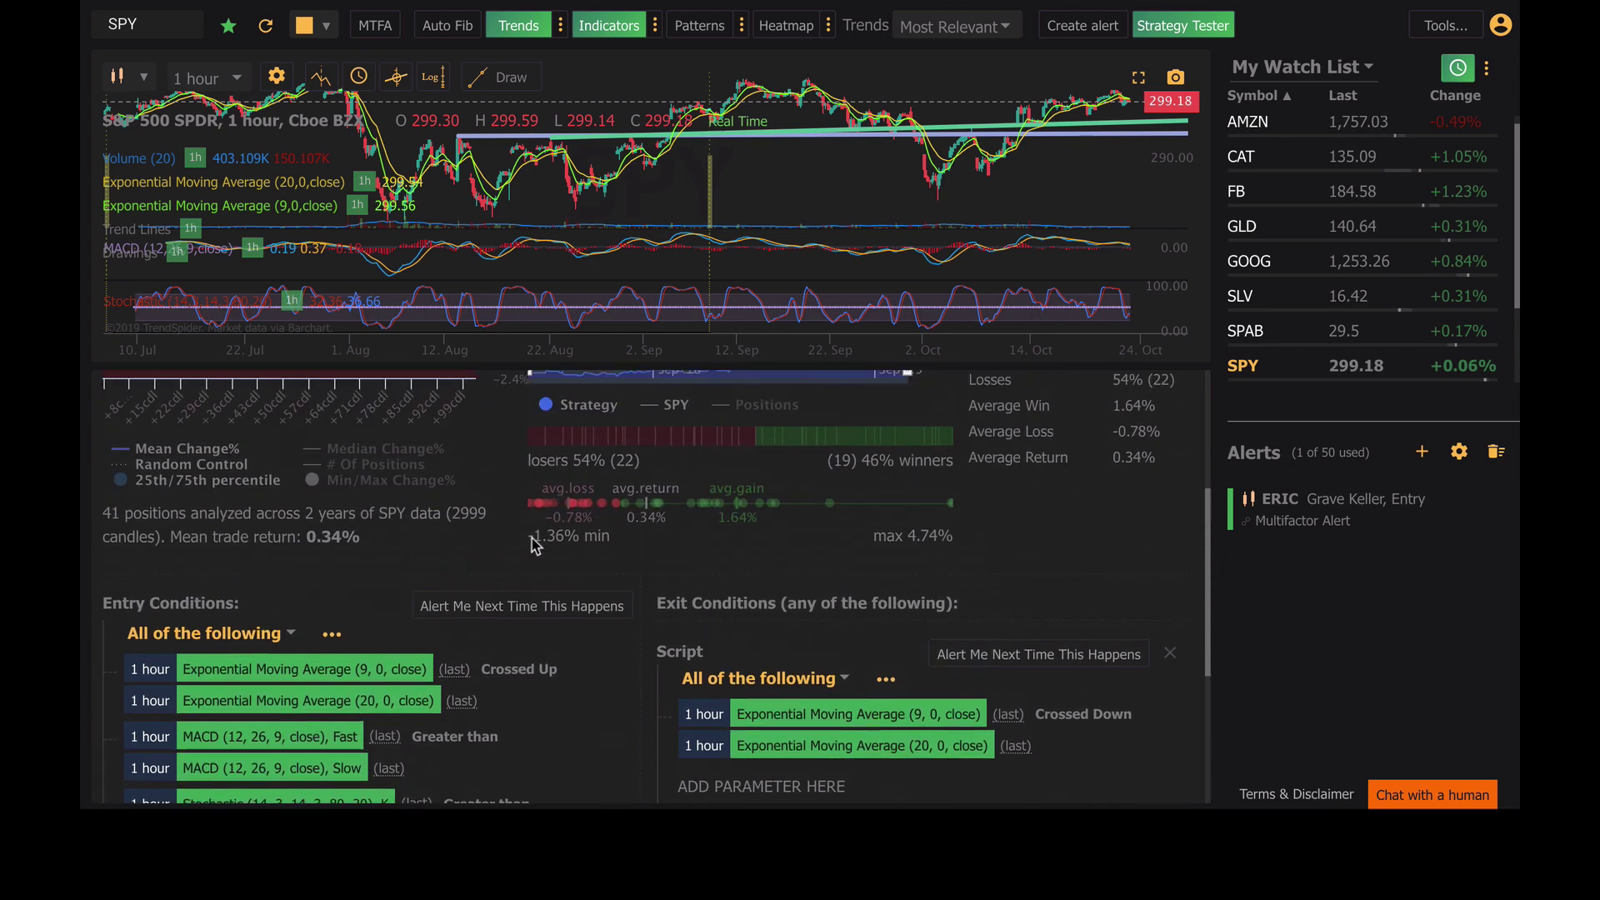
pyautogui.scroll(5, 533, 545)
# Re-run the SPY backtest with the candle rules, yielding 3.57% net profit over 19 positions
pyautogui.click(889, 388)
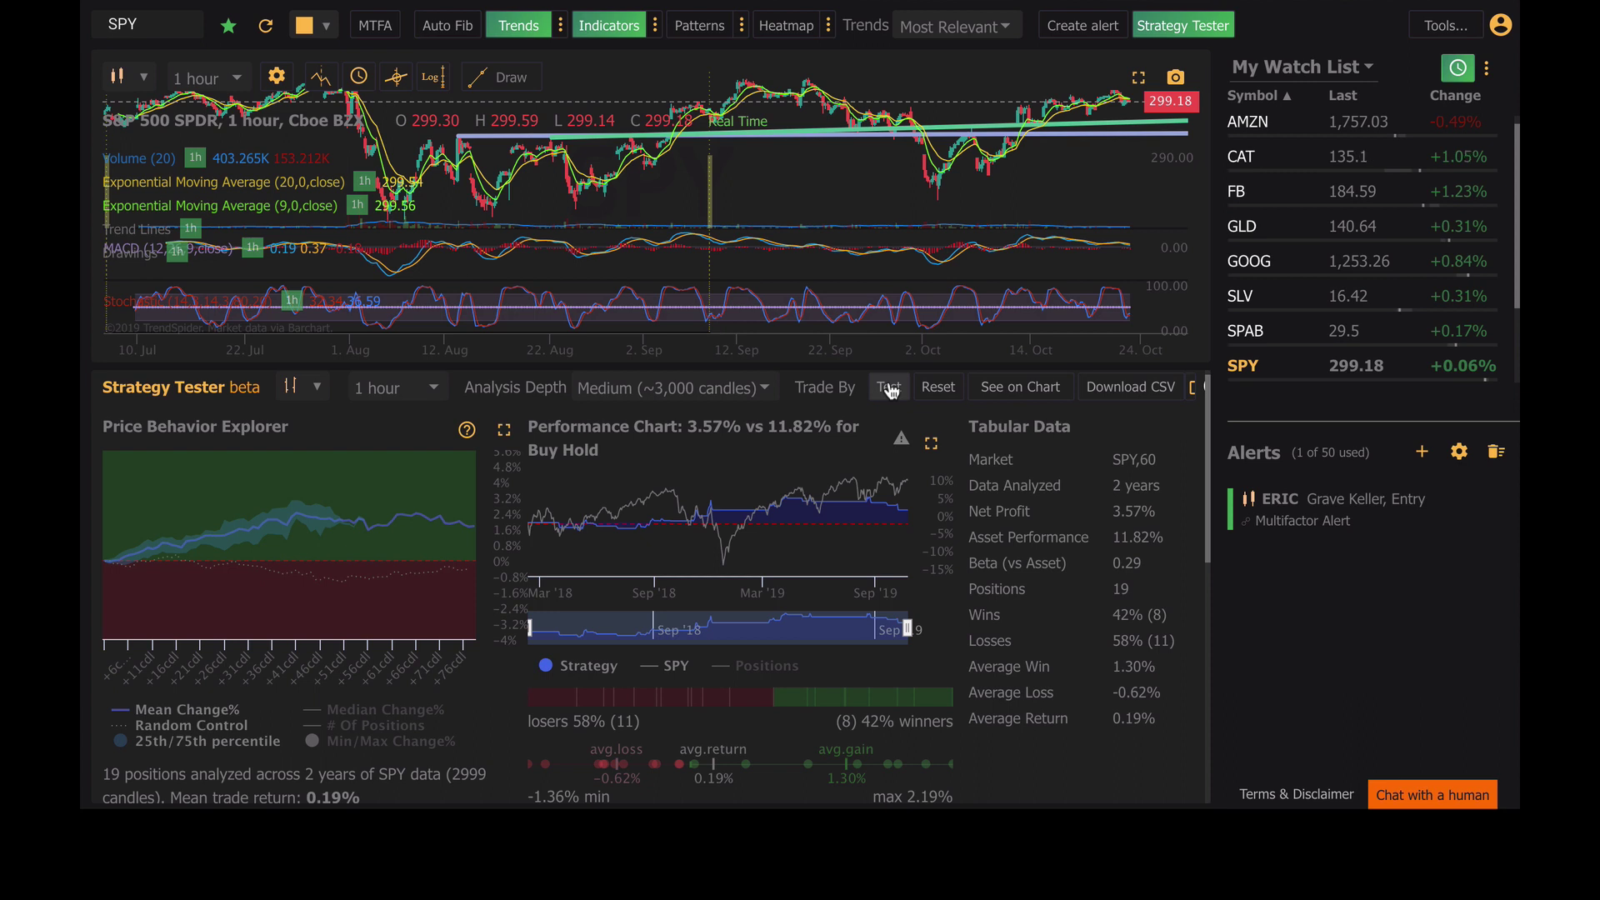
pyautogui.scroll(-1, 890, 390)
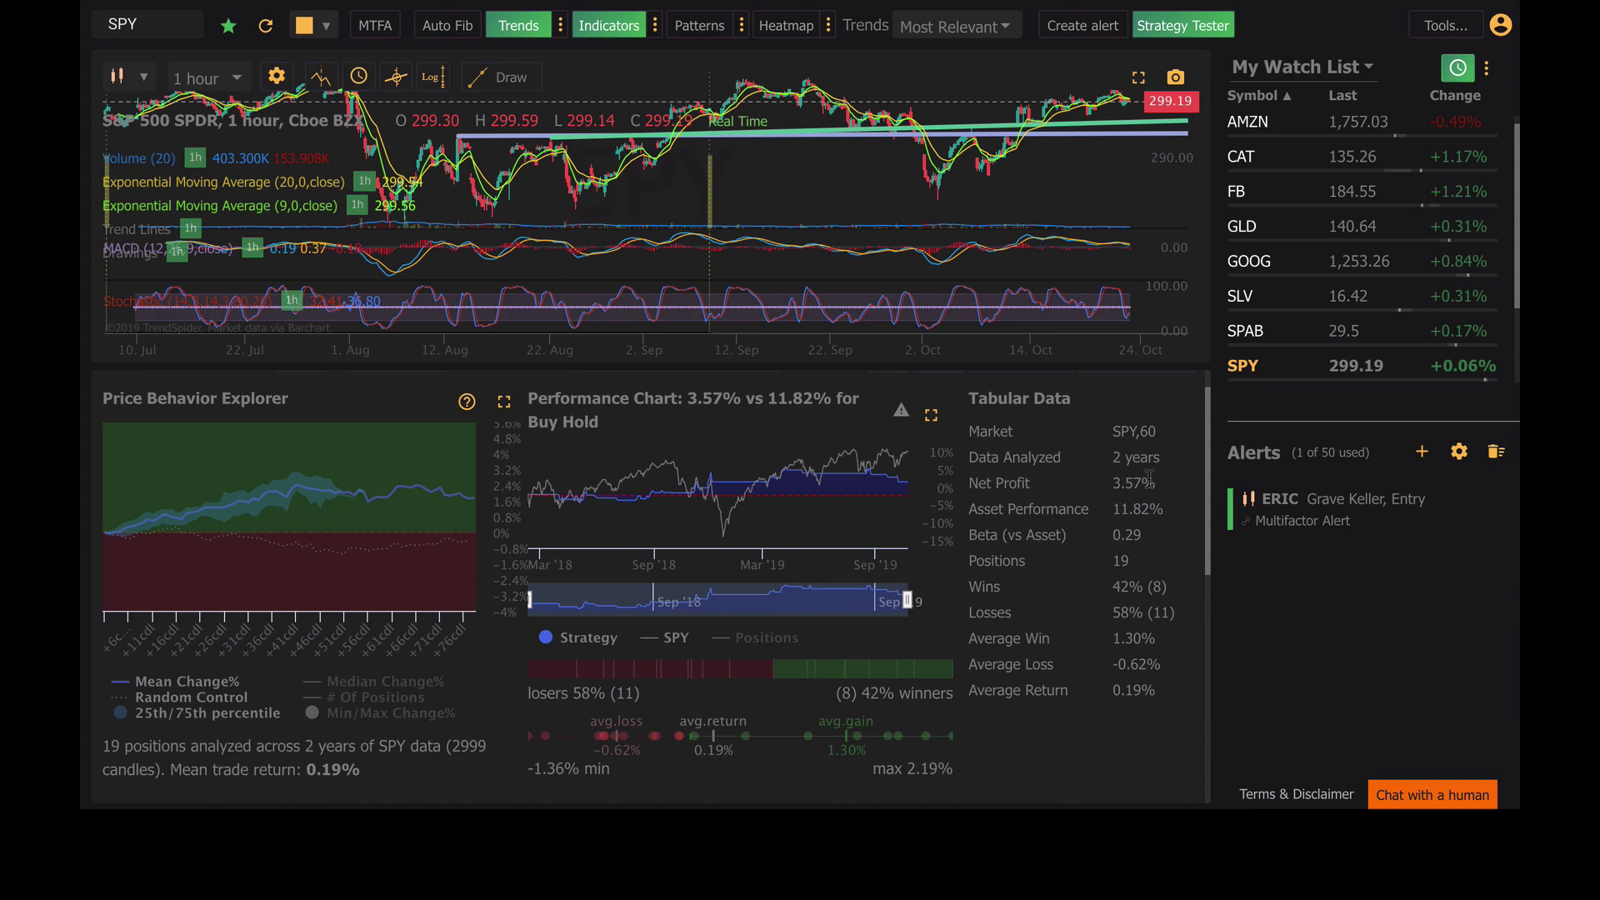
pyautogui.scroll(1, 1149, 477)
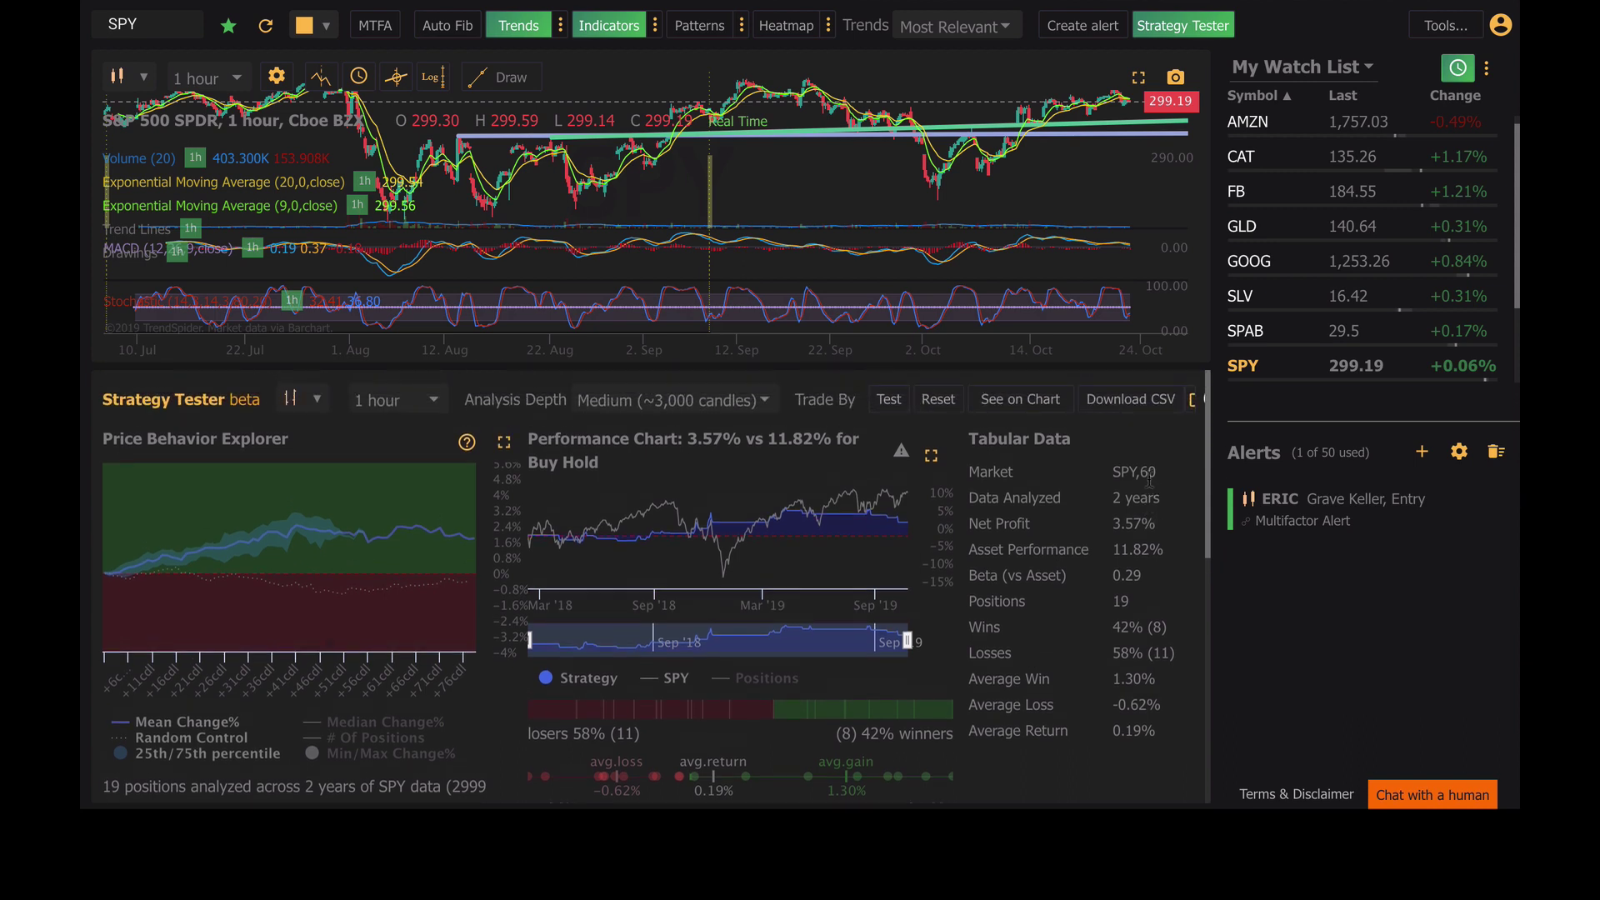